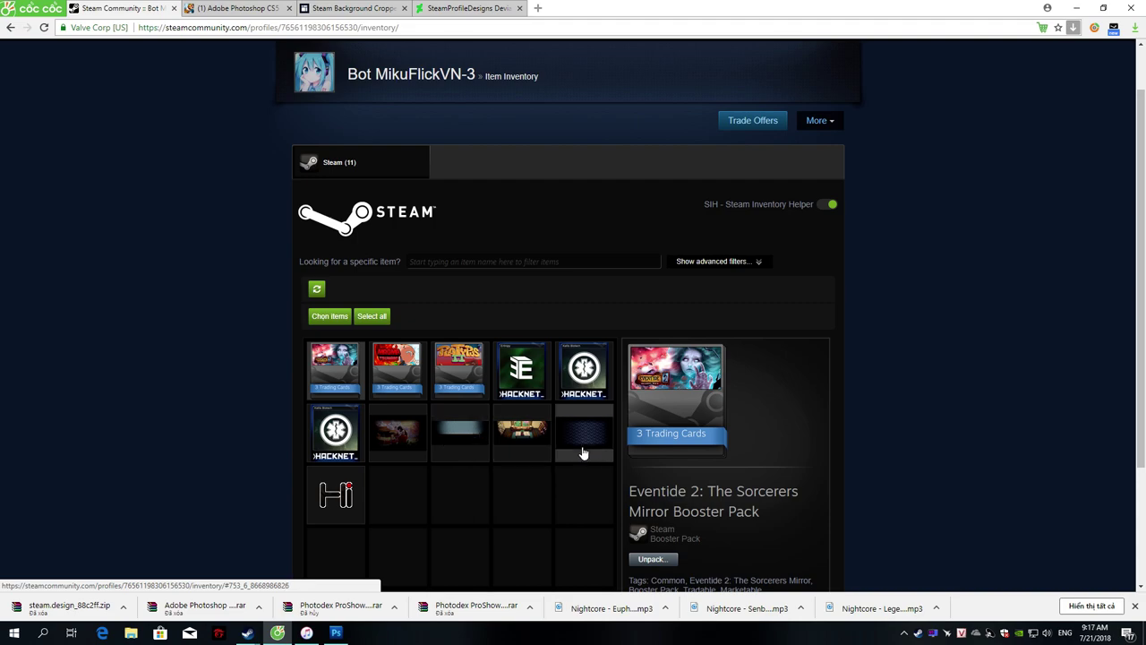
Step: View the Honey profile background at full size from the Steam inventory and copy its image address
scroll(707, 465, "down", 2)
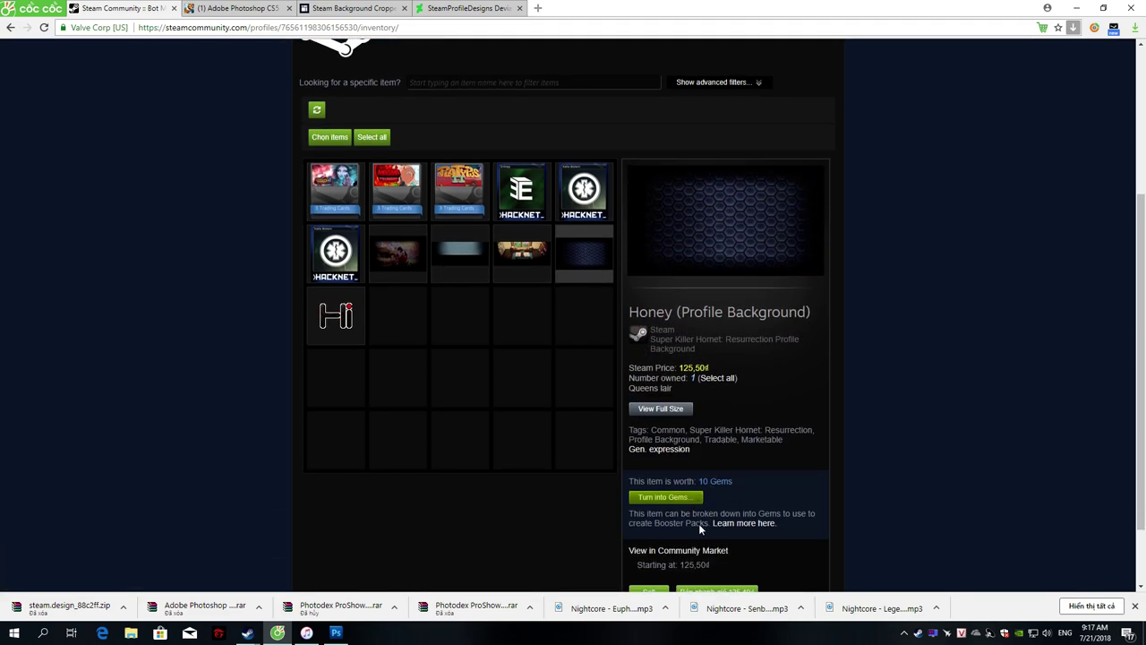
left_click(677, 413)
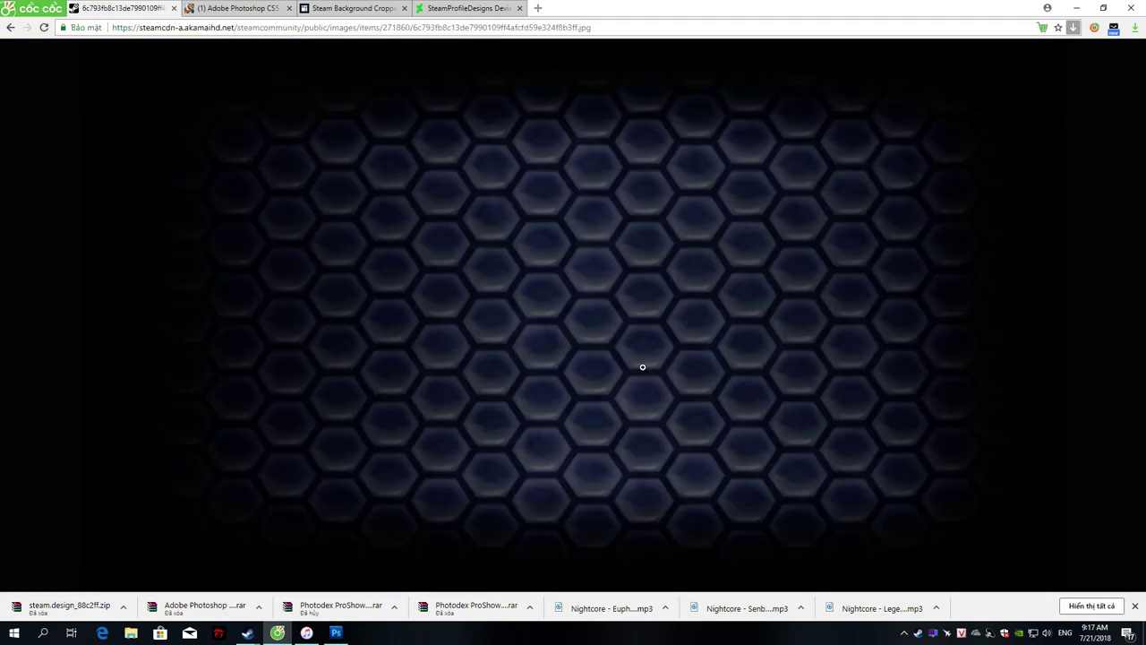
left_click(611, 28)
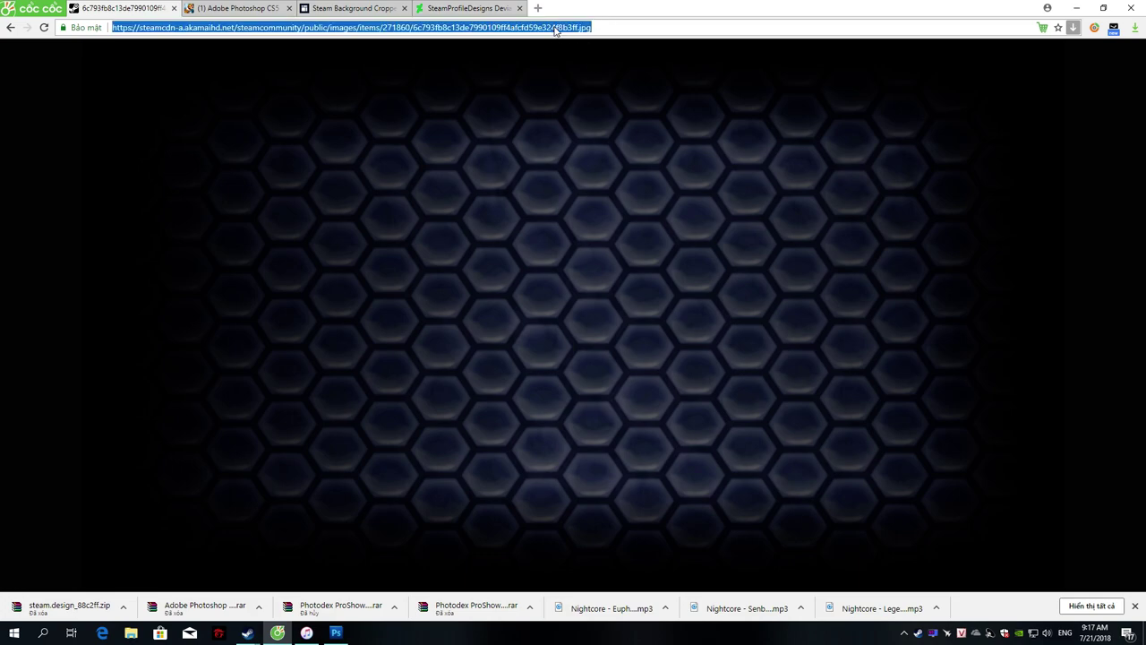
right_click(555, 30)
left_click(582, 69)
Step: Replace the background address in Steam Background Cropper with the copied image address and apply the new background
left_click(351, 8)
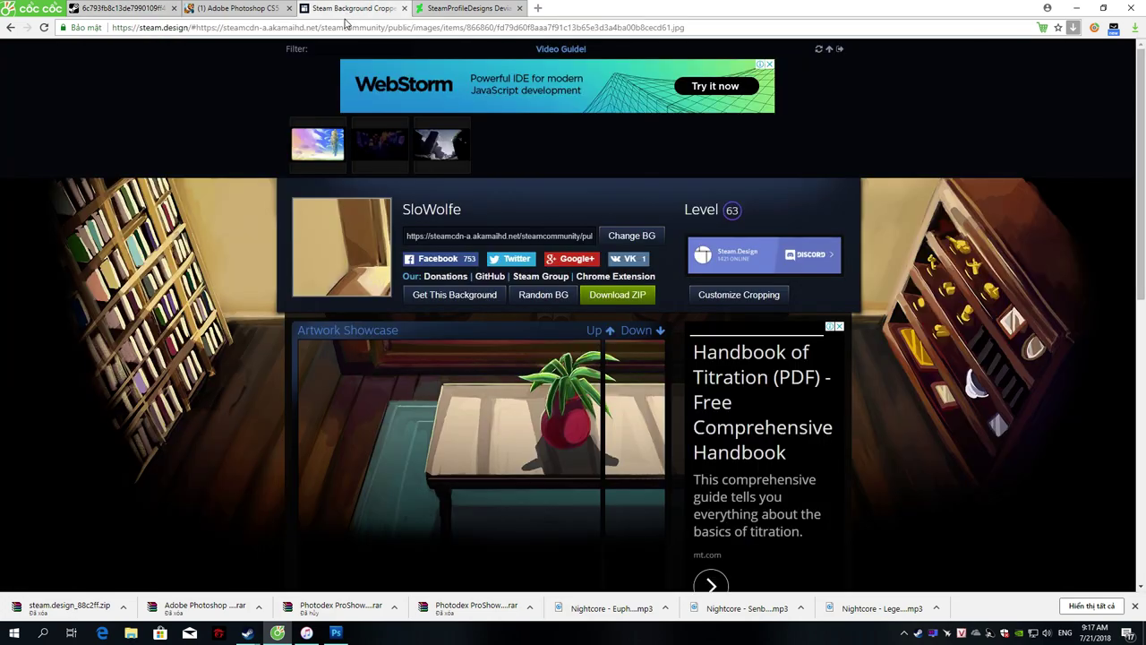
double_click(530, 237)
triple_click(530, 236)
right_click(530, 236)
left_click(548, 276)
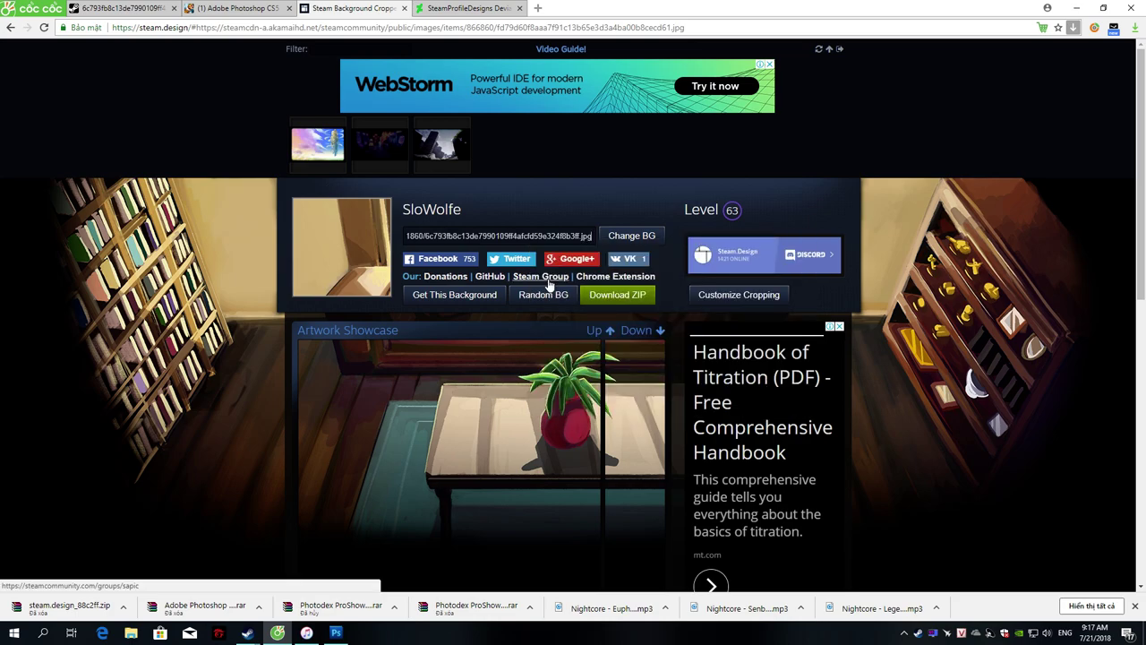
left_click(632, 236)
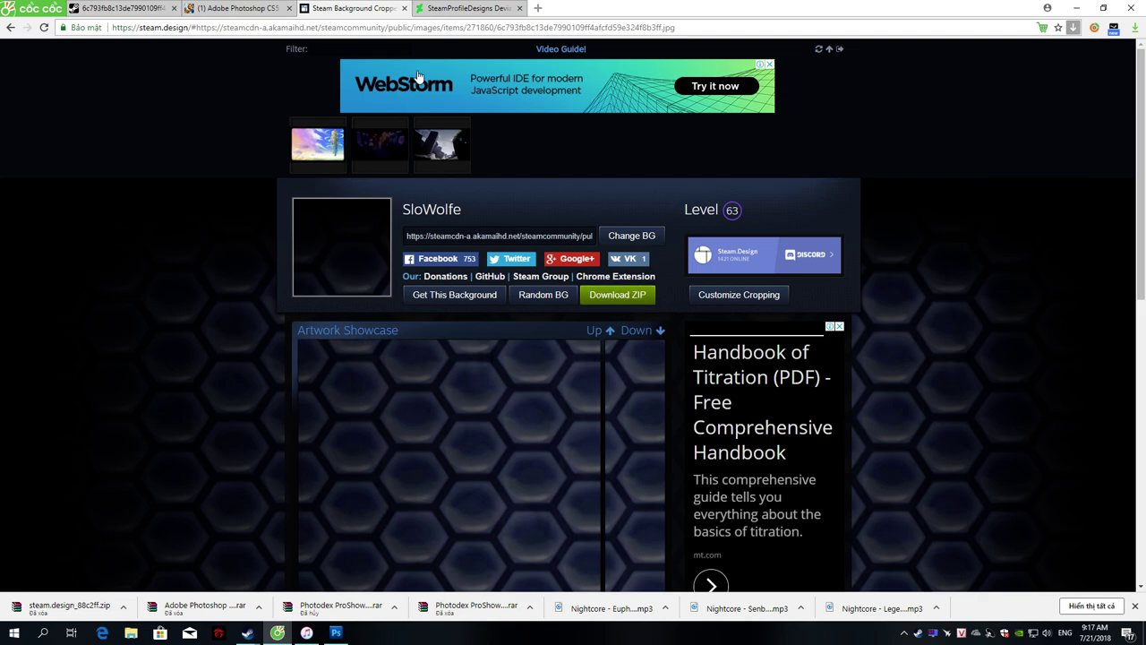
Step: Go back from the full-size Honey background image to the Steam item inventory page
left_click(436, 11)
left_click(381, 8)
left_click(237, 8)
left_click(124, 8)
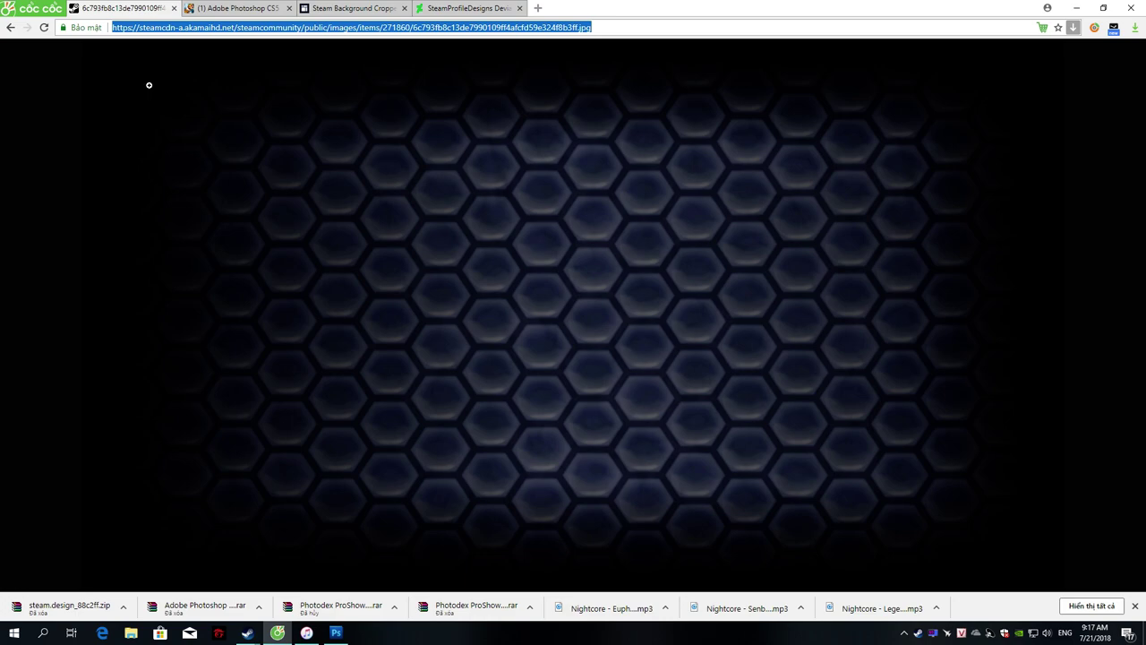
left_click(30, 136)
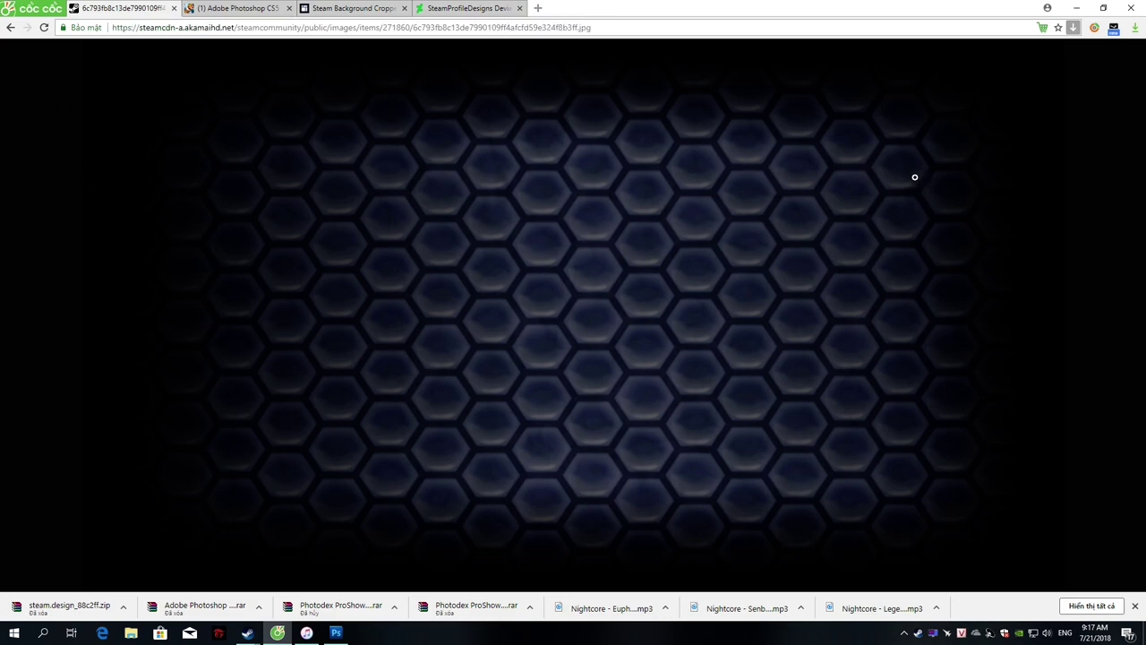
left_click(9, 27)
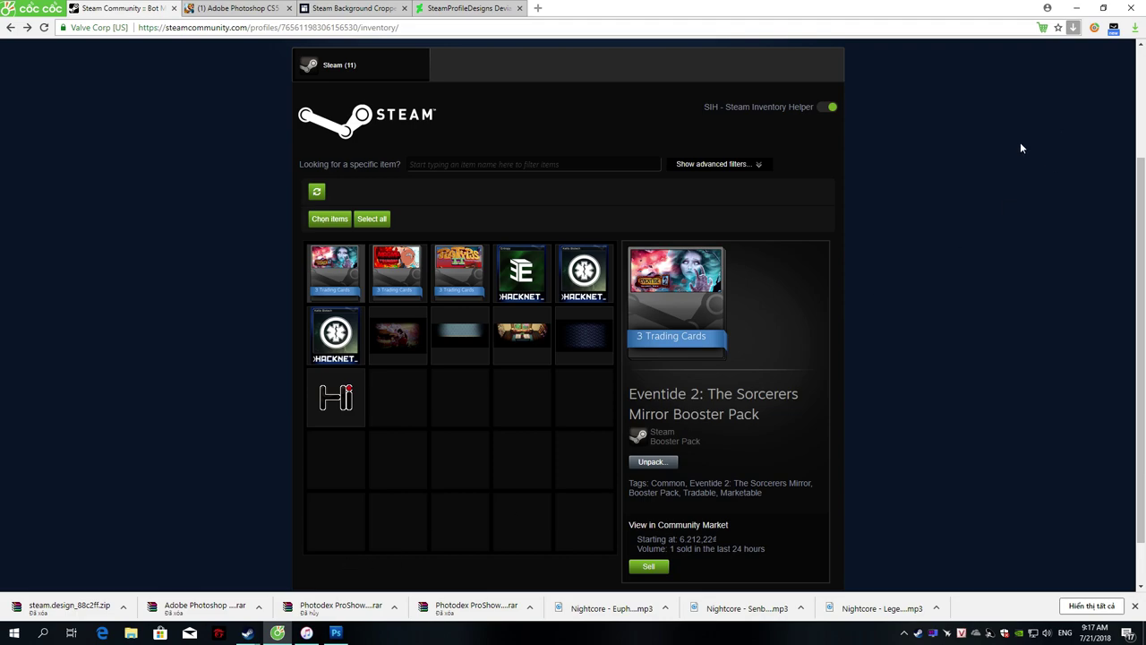
Step: Quit Adobe Photoshop CS5 without saving the changes to Artwork_Middle.psd and the other open document
right_click(336, 632)
left_click(345, 616)
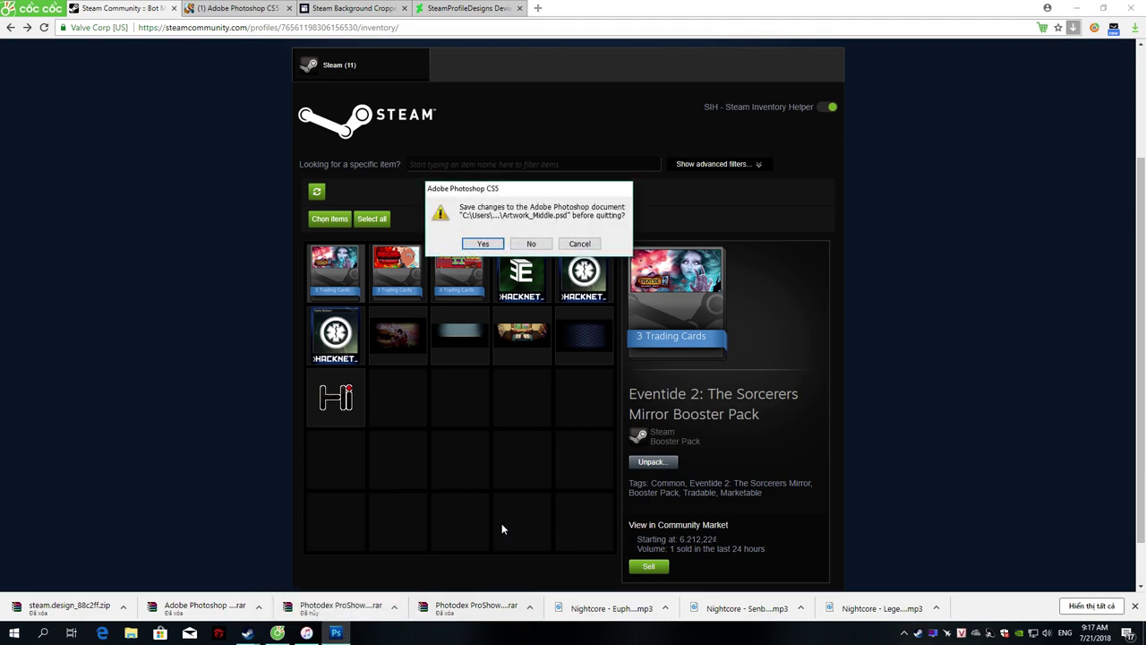
left_click(530, 244)
left_click(530, 246)
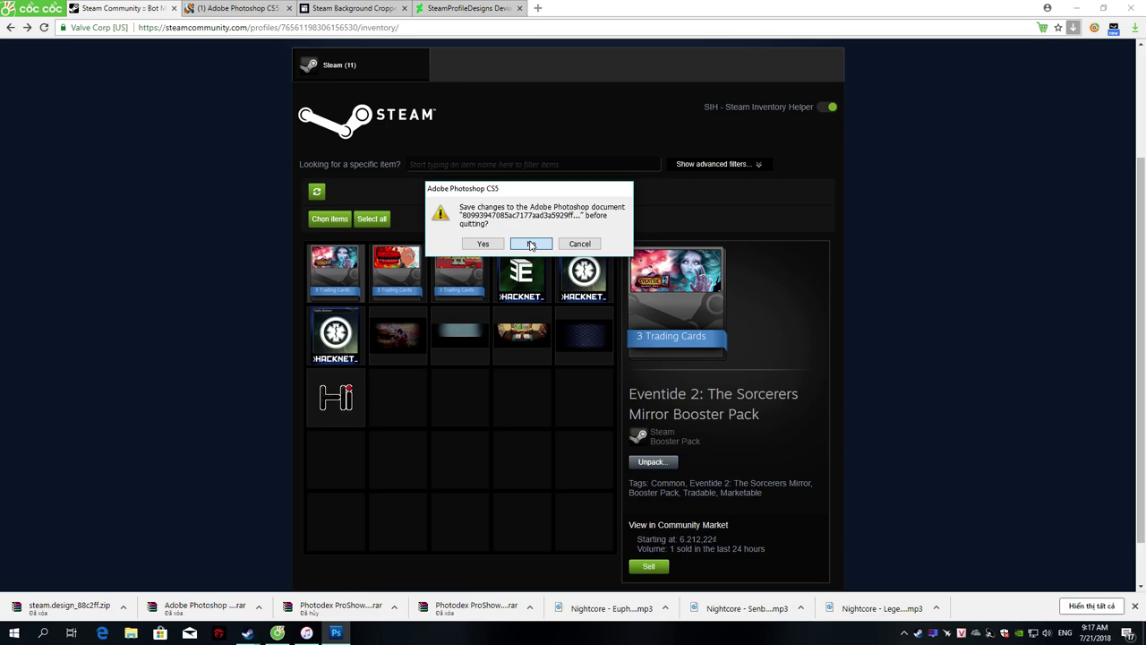
Step: Leave the browser and launch the Photoshop application from the Adobe Photoshop CS5 folder inside the desktop's Photoshop folder
left_click(1077, 8)
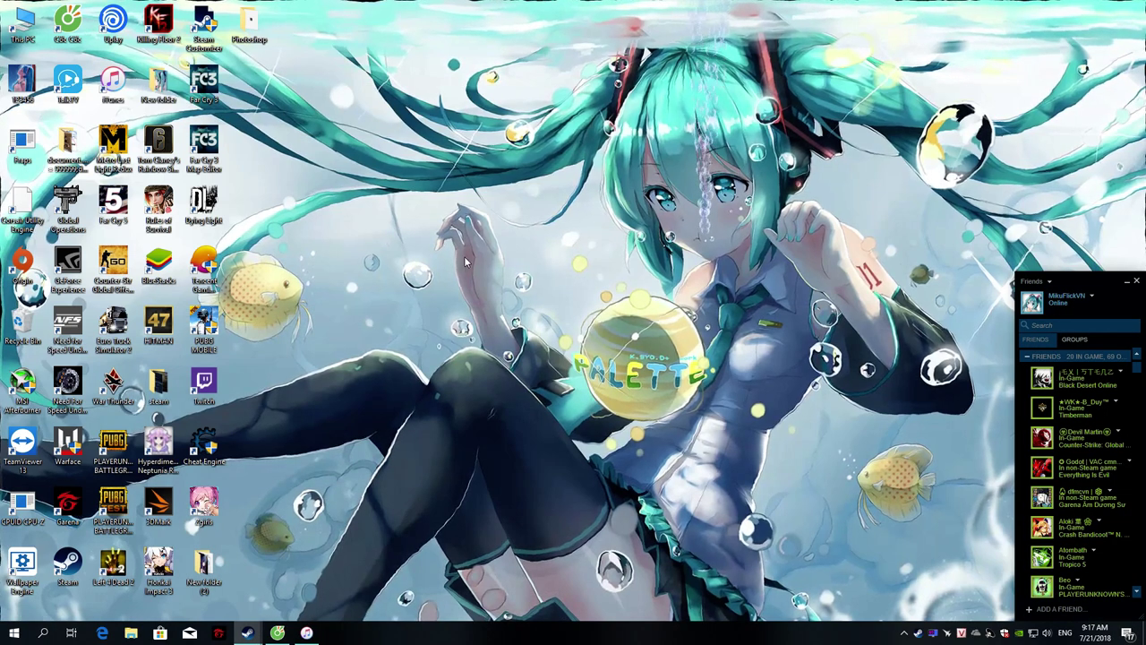
right_click(416, 227)
left_click(433, 272)
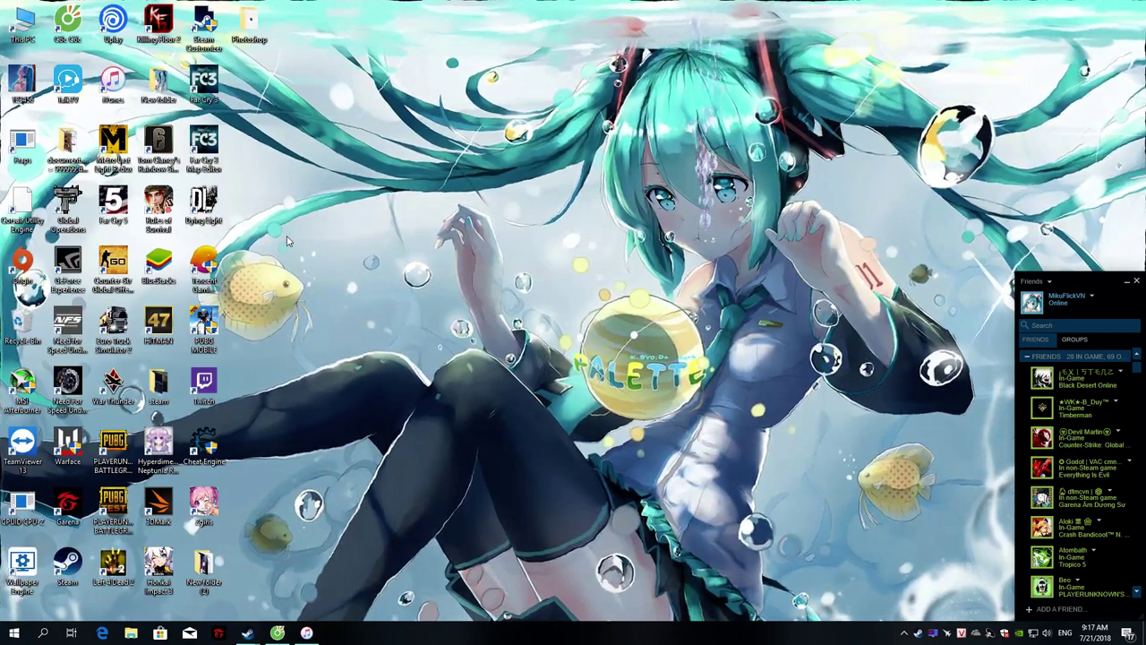
key("alt+Tab")
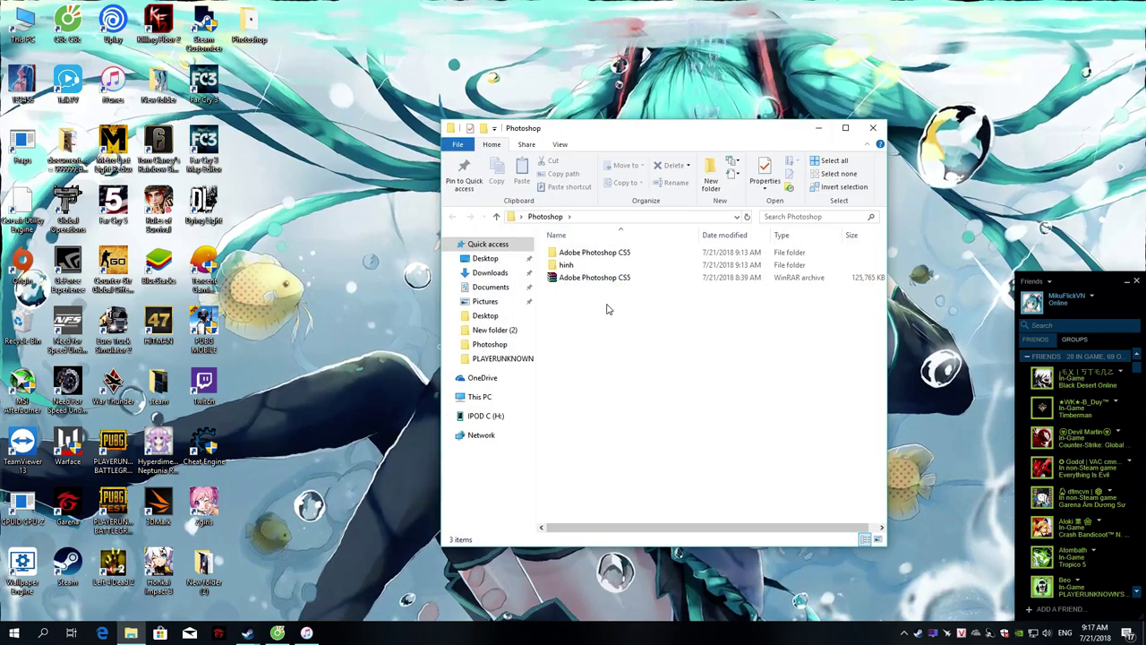
double_click(599, 253)
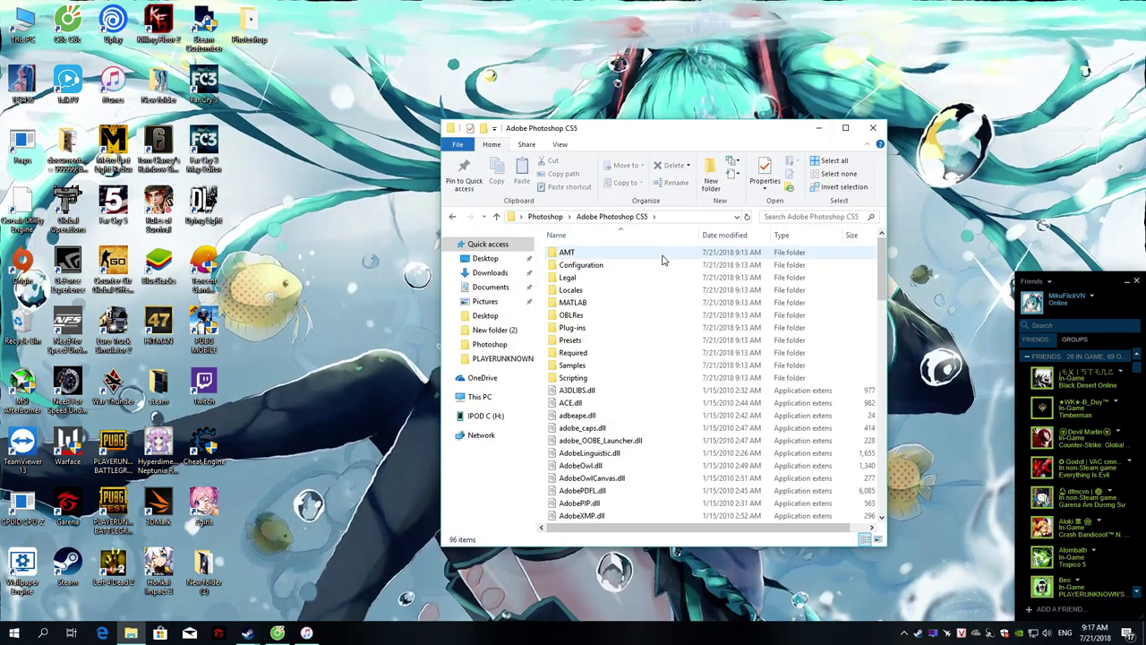
scroll(689, 315, "down", 15)
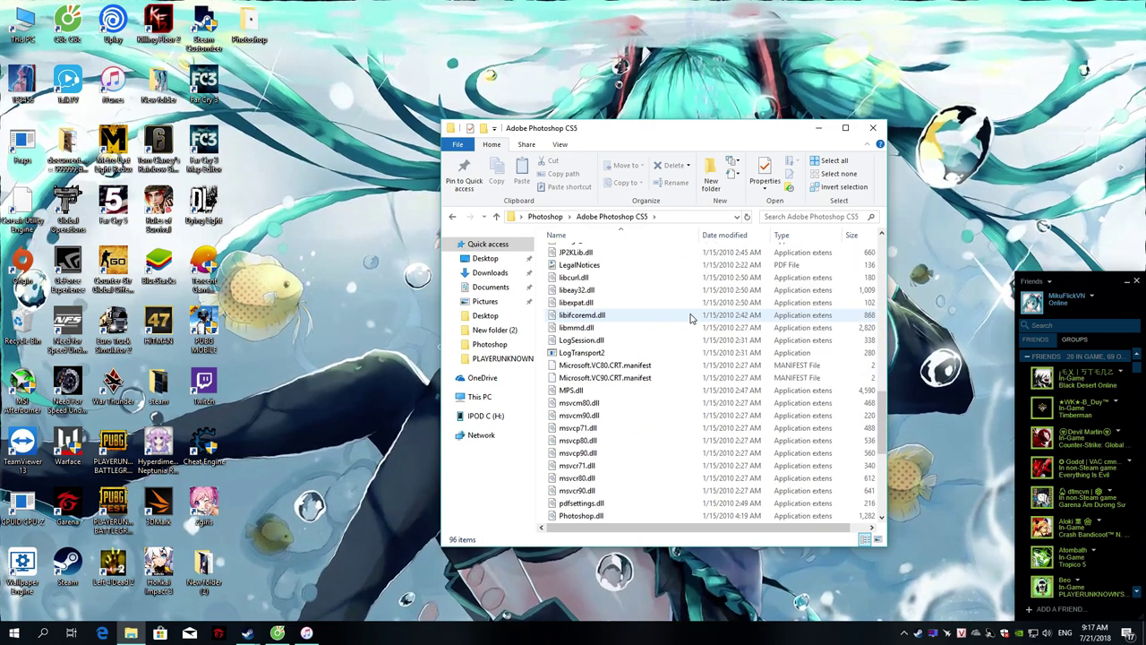
scroll(689, 318, "down", 4)
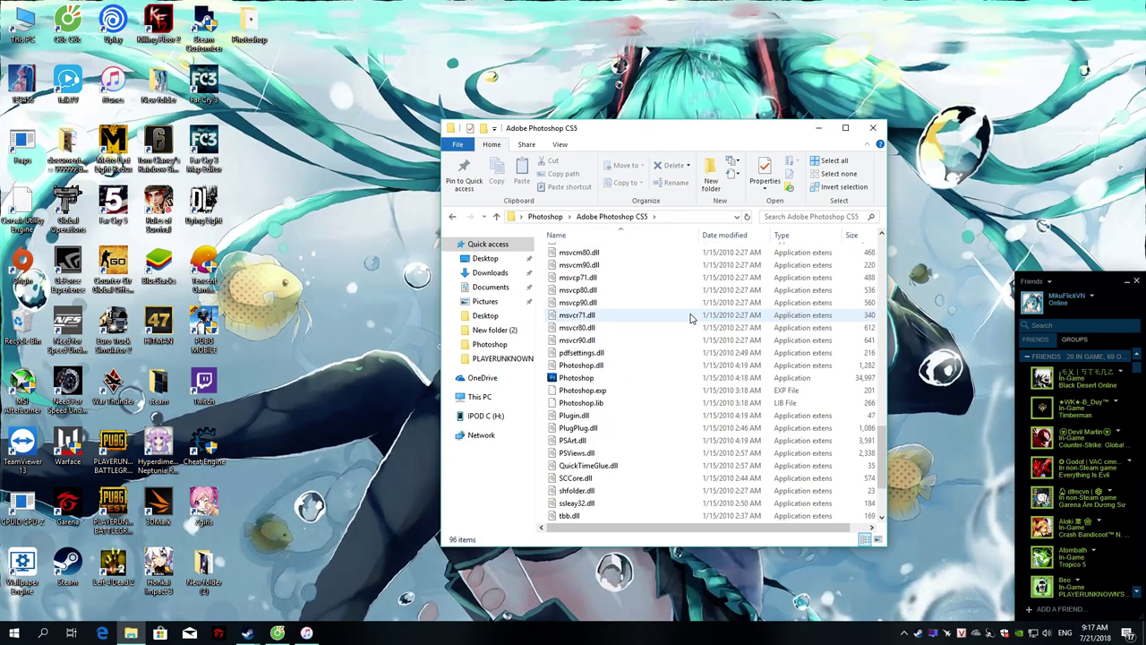
double_click(588, 387)
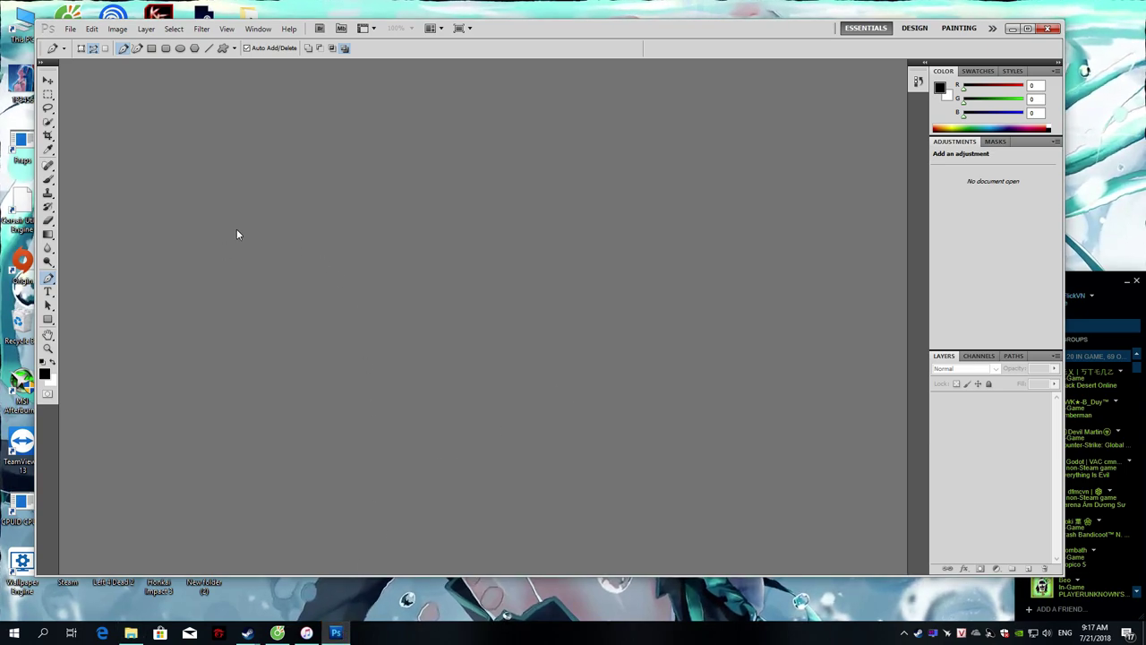
left_click(68, 30)
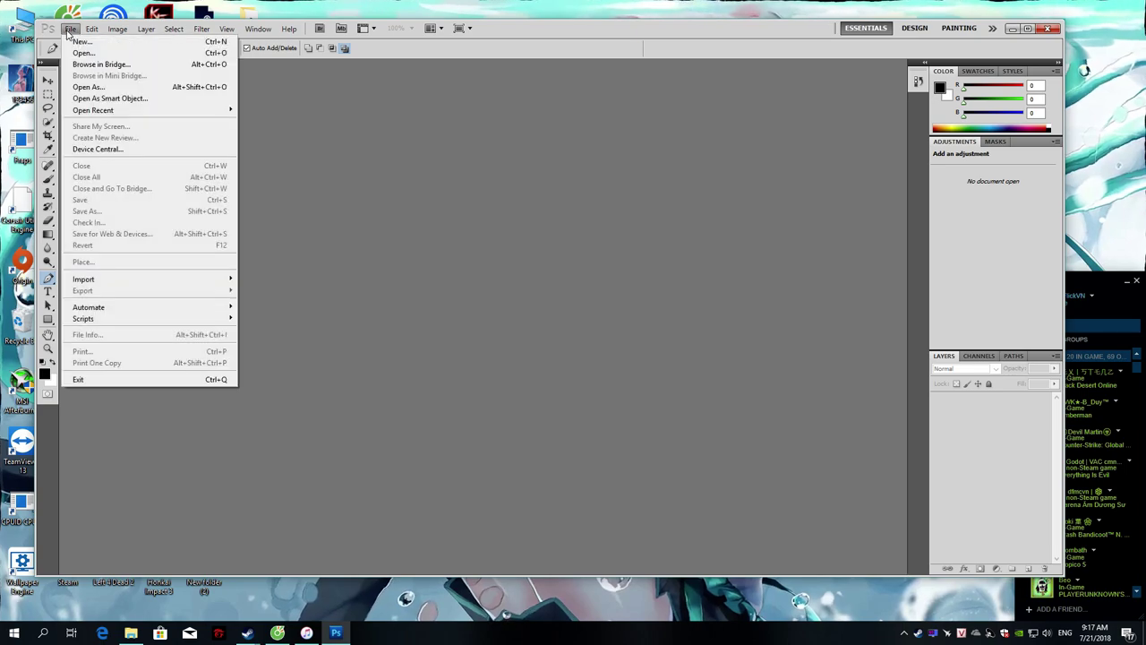
left_click(79, 53)
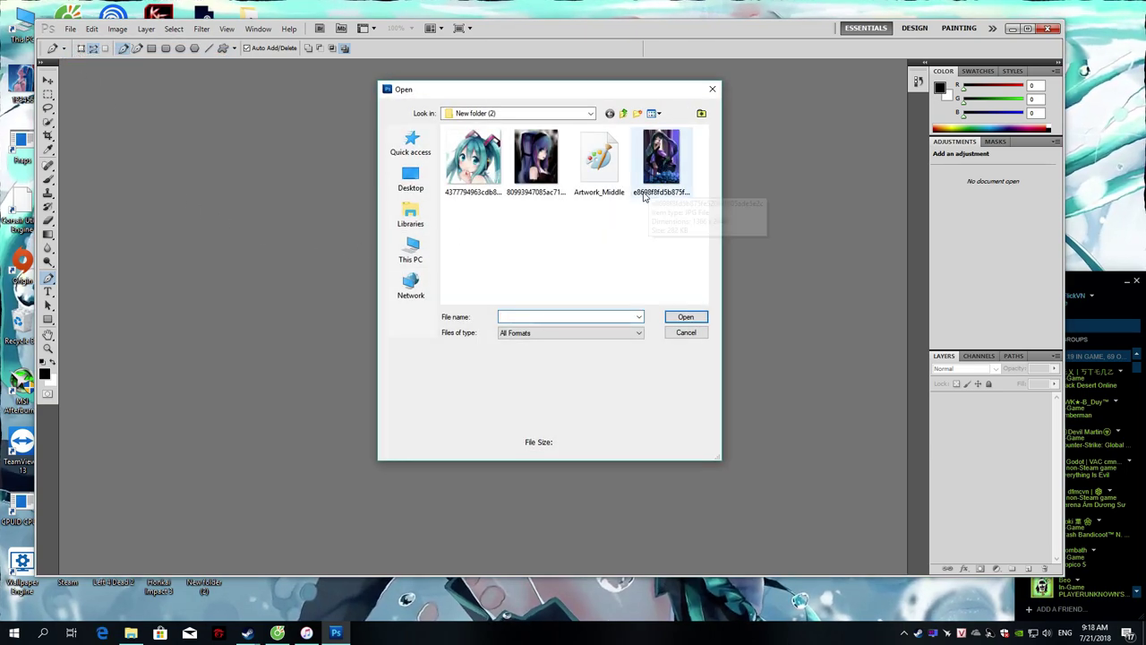
left_click(546, 157)
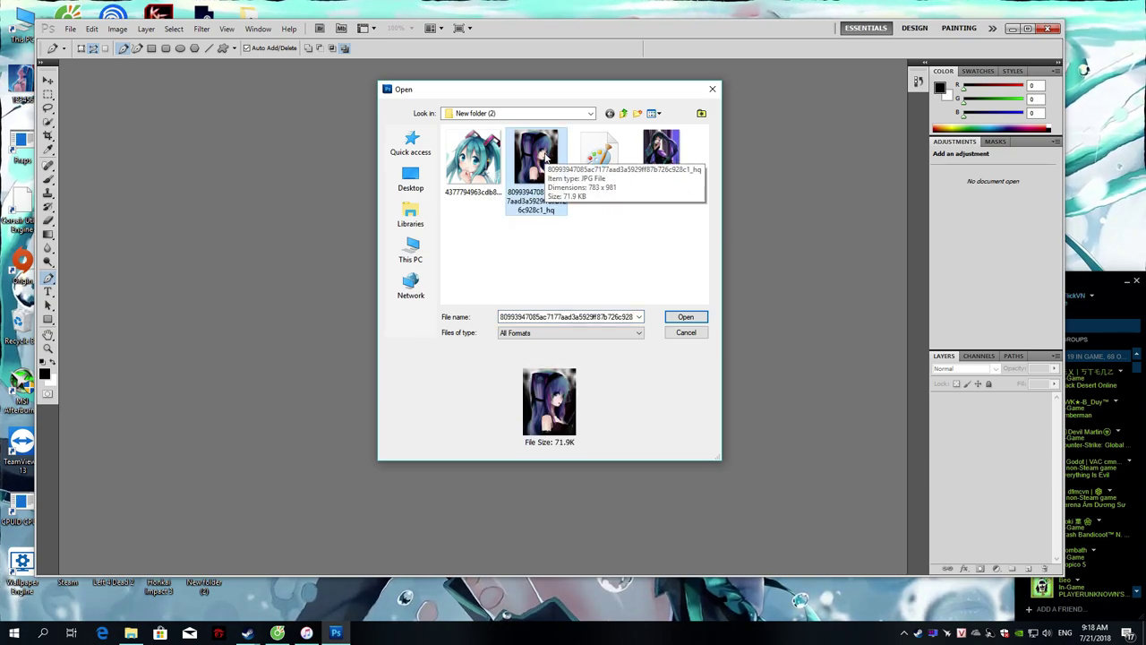
double_click(546, 157)
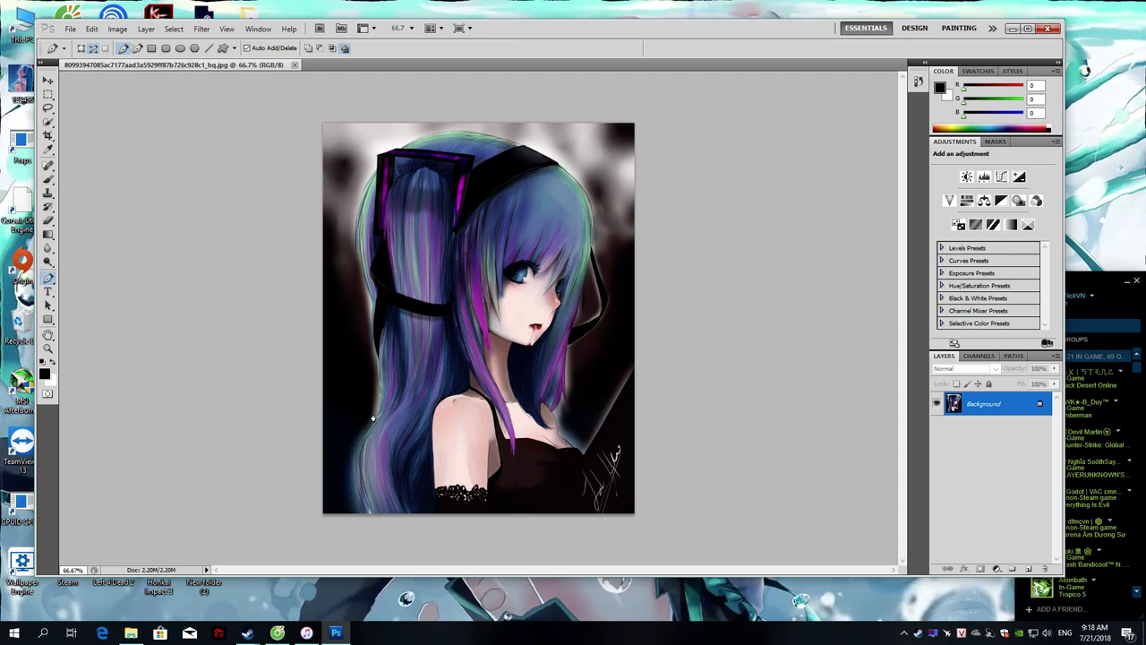
Step: With the Pen tool at 100% zoom, trace the hair's left outline from the image's bottom edge up to the headphone's upper-left corner
left_click_drag(48, 280, 48, 280)
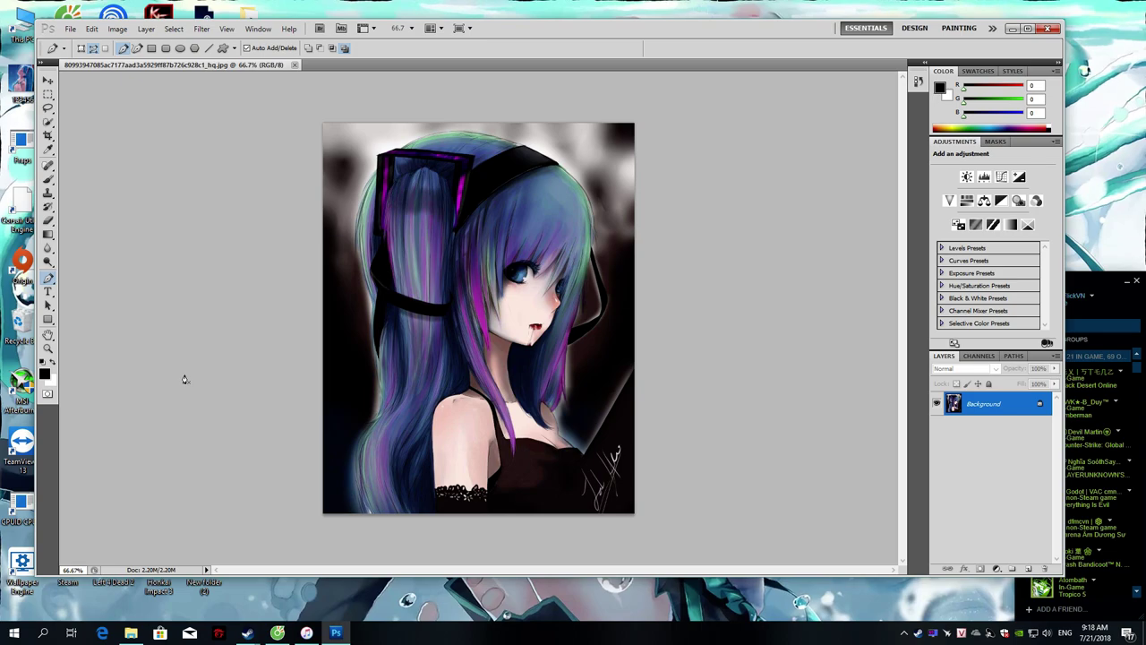
left_click(51, 281)
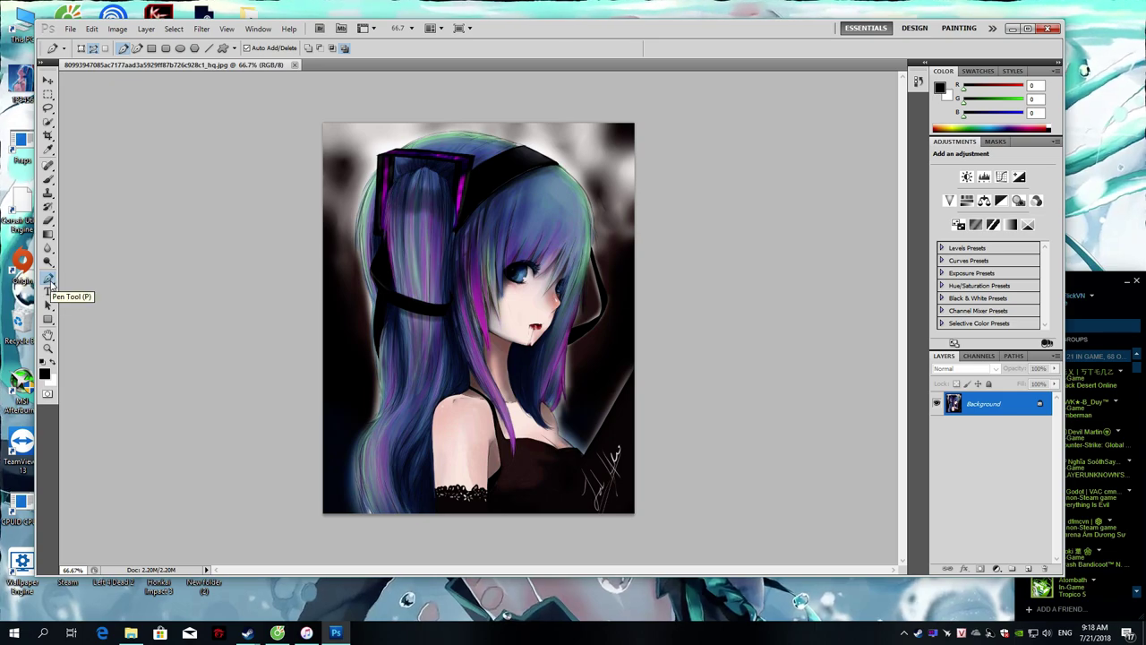
left_click(409, 30)
left_click(406, 69)
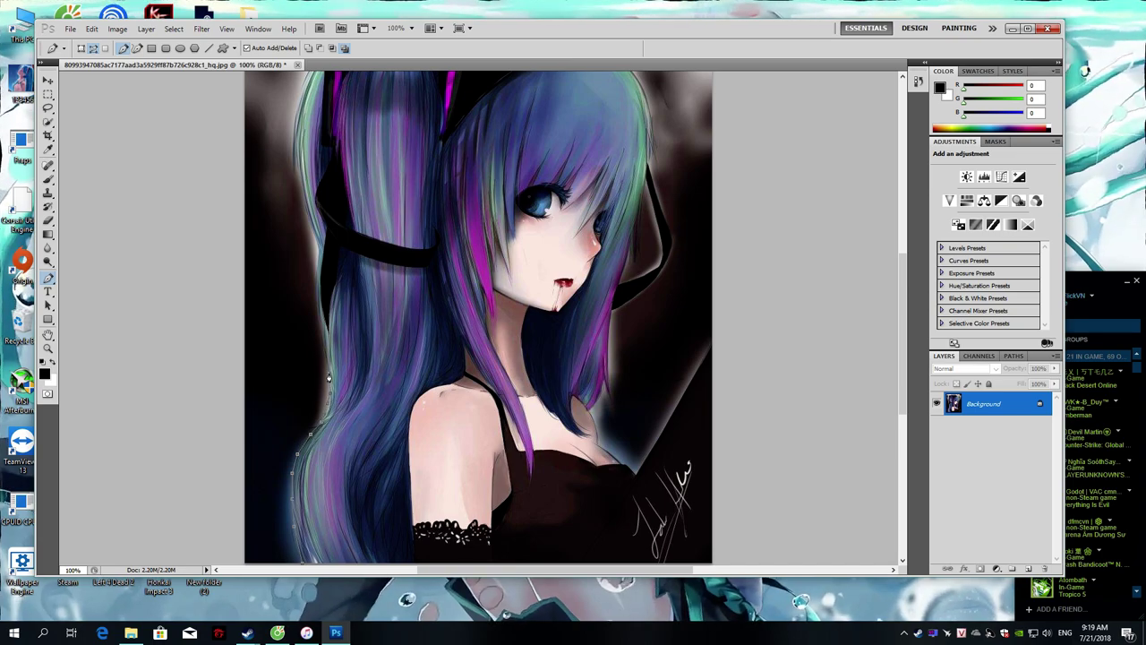
scroll(328, 378, "up", 4)
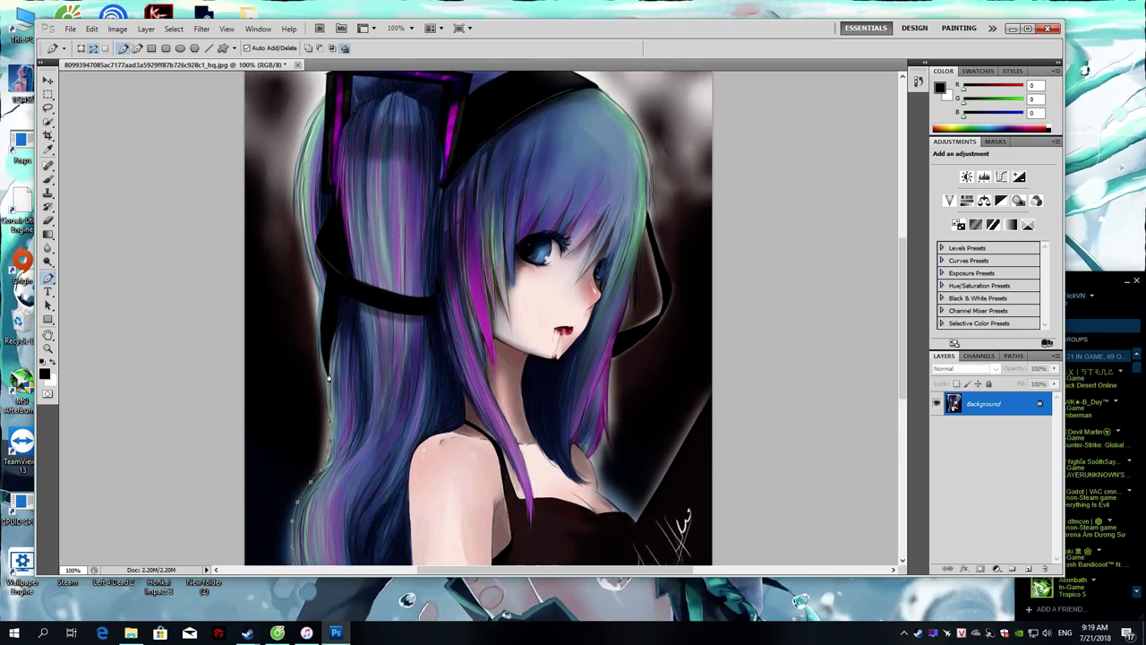
scroll(329, 378, "up", 1)
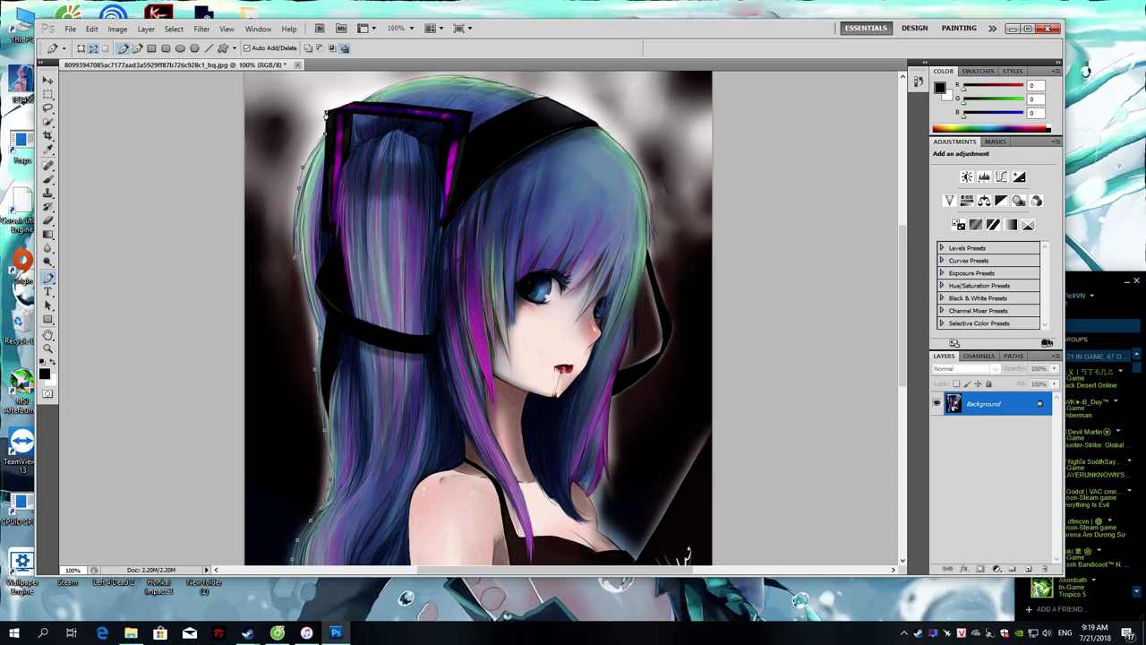
Step: Continue the pen path over the headphone, the crown of the head and the black headband, down the hair's upper-right curve
left_click(354, 104)
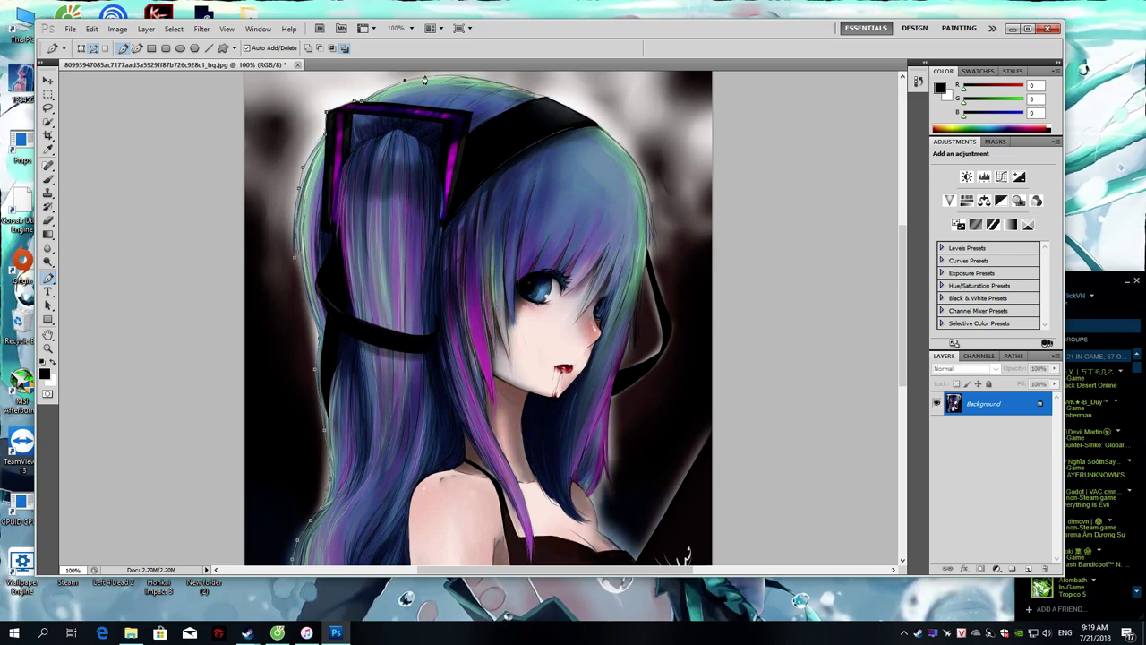
left_click(444, 79)
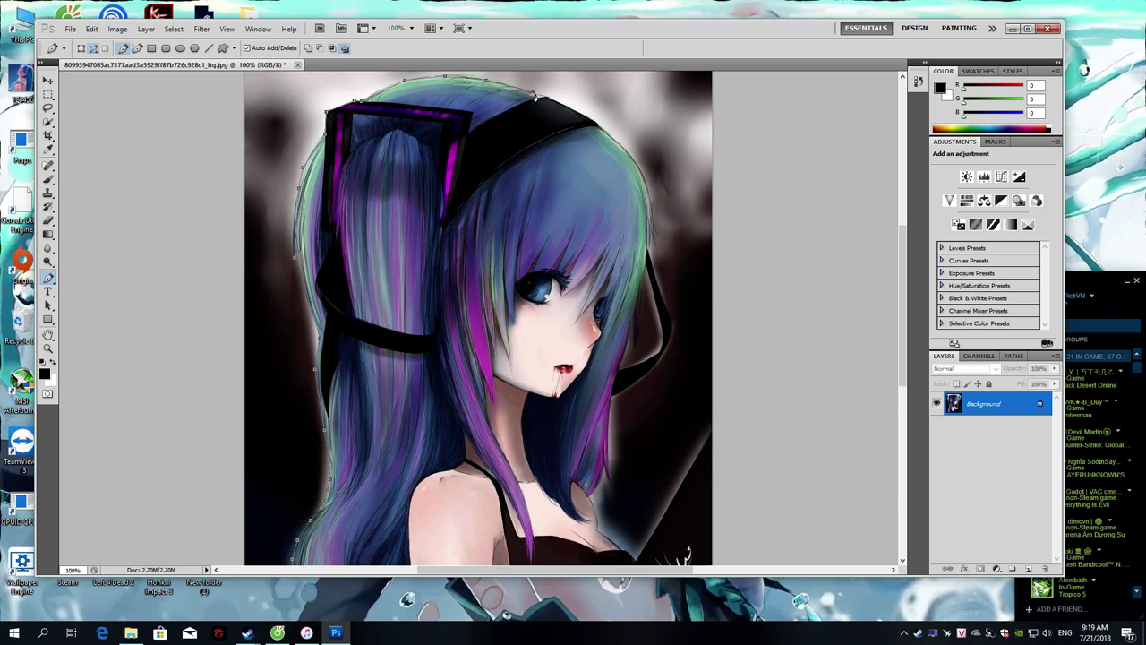
left_click(596, 128)
left_click(638, 168)
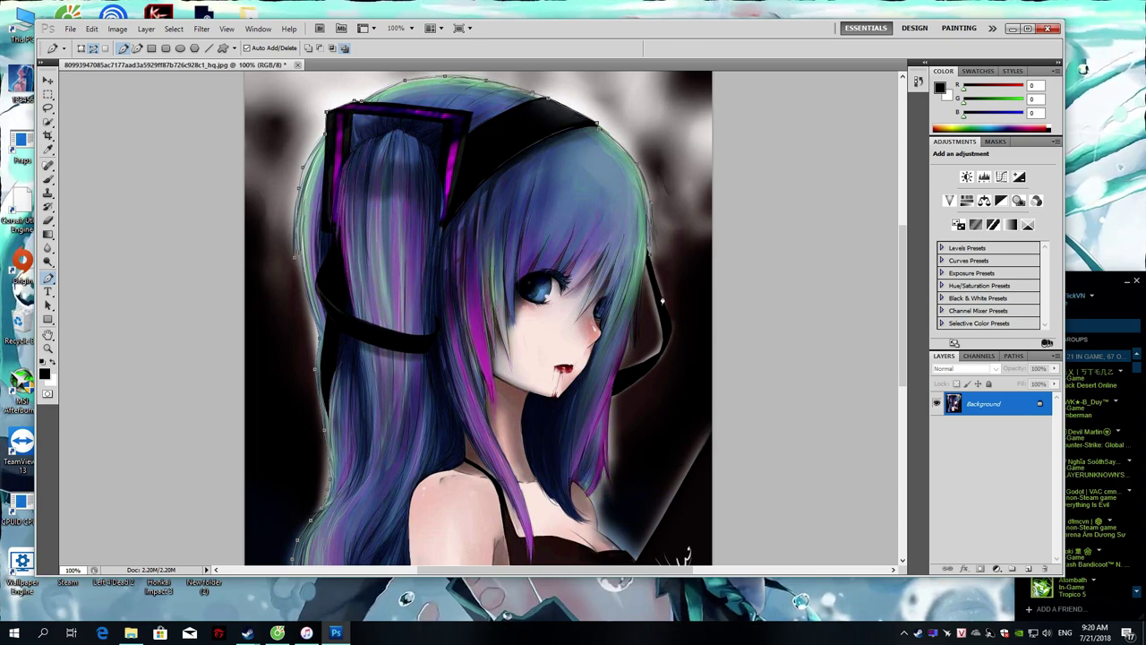
Step: Continue the pen path around the right ribbon, down the hair tips and chest, and along the dress to the image's bottom edge
left_click(671, 331)
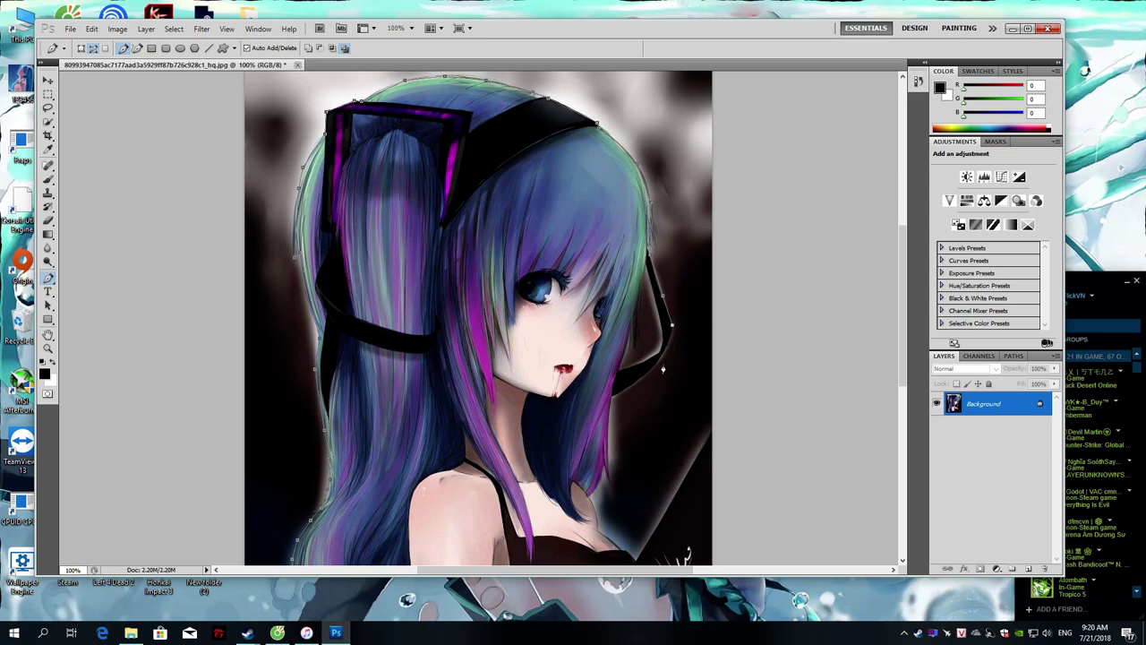
left_click(611, 401)
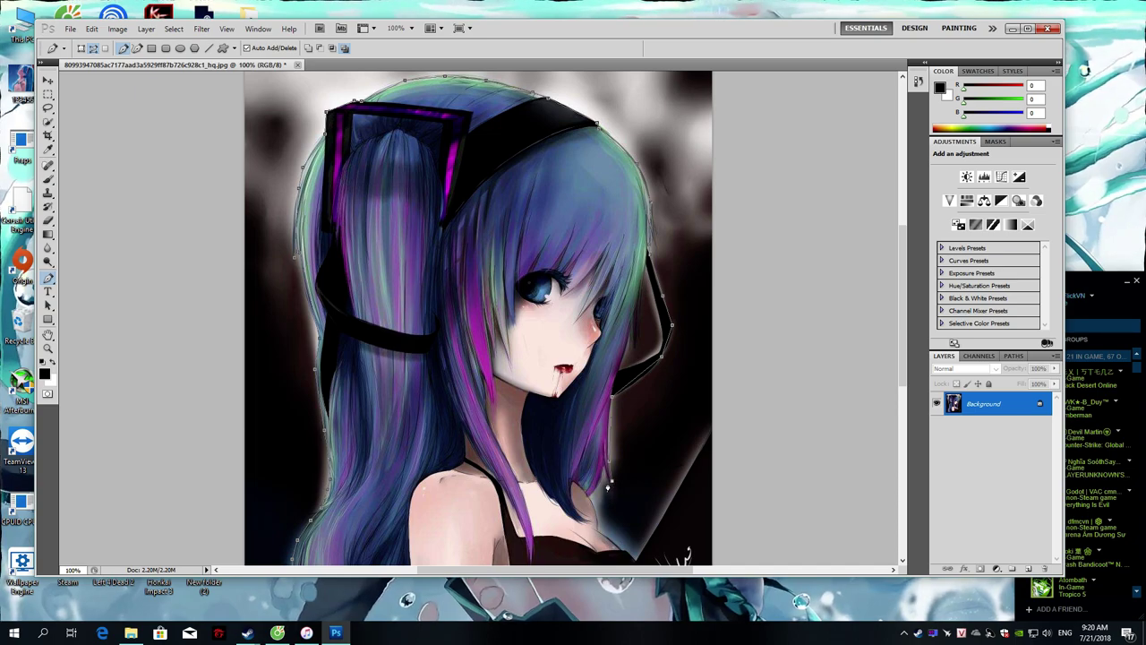
scroll(591, 502, "down", 2)
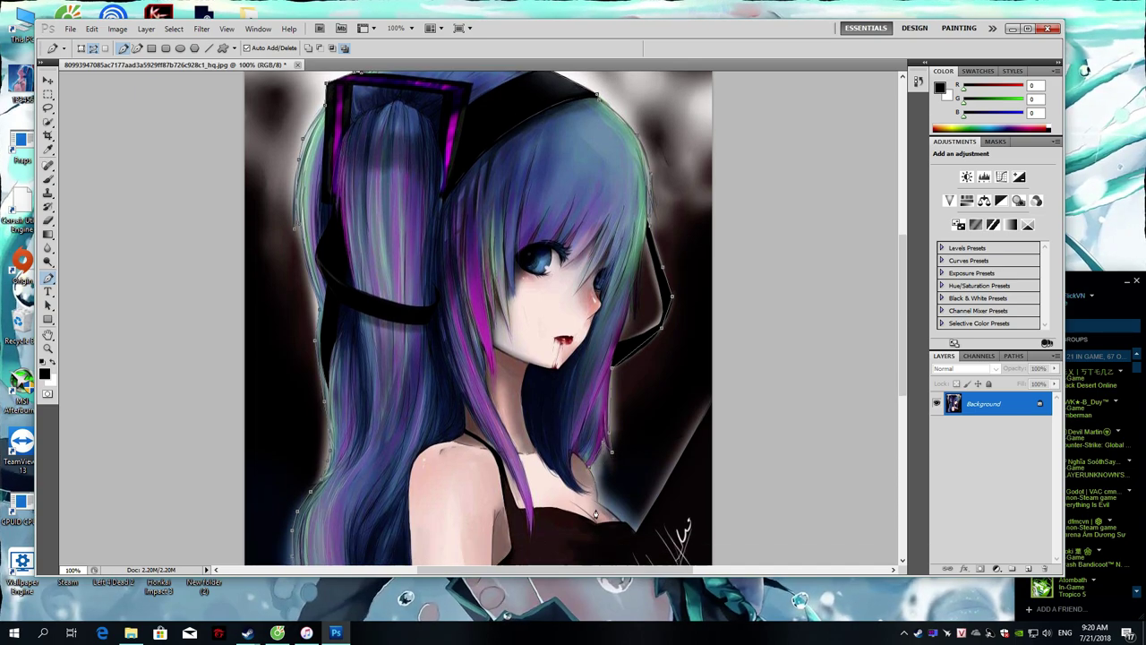
scroll(593, 507, "down", 3)
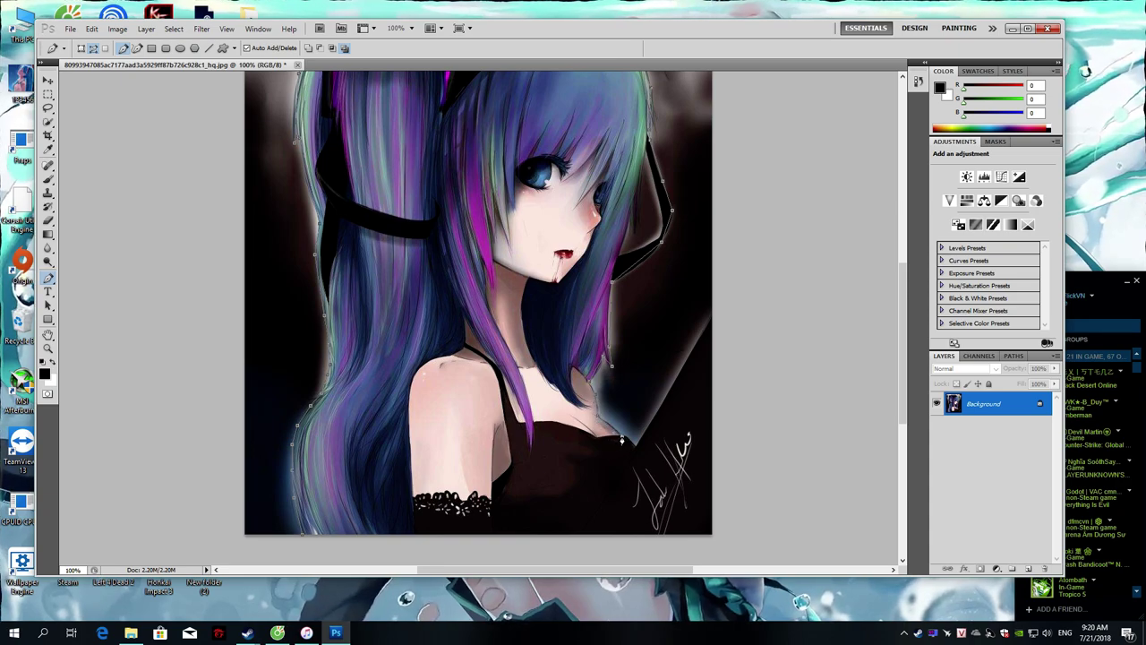
left_click(580, 537)
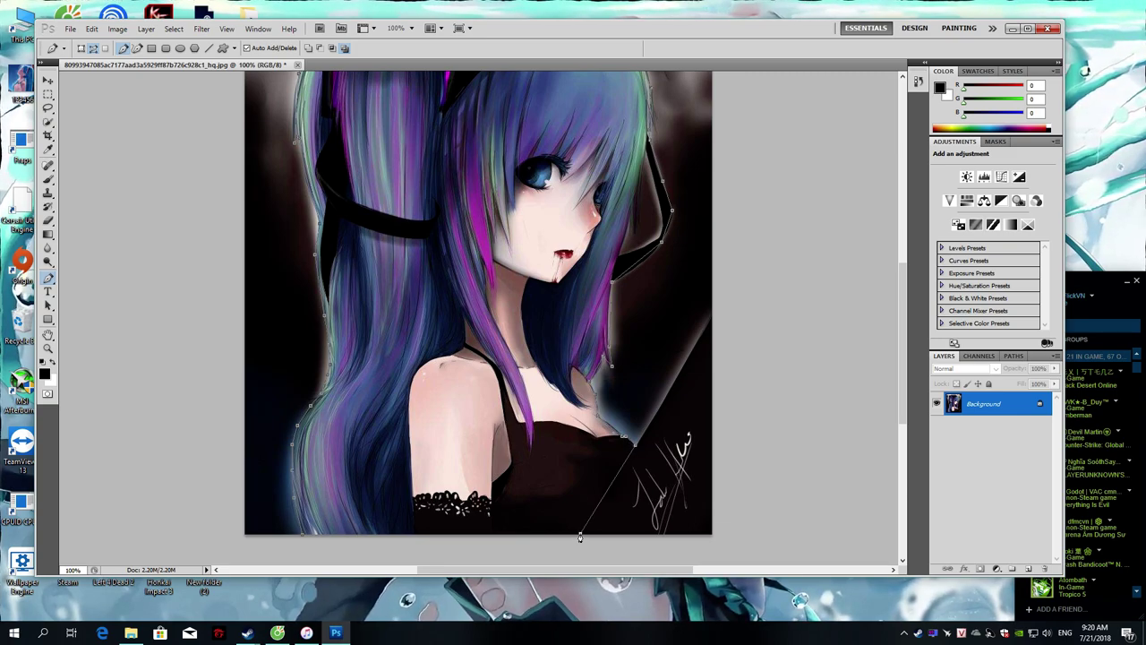
Step: Finish the pen path along the image's bottom edge and convert it into a new anti-aliased selection with a 2-pixel feather radius
left_click(304, 537)
scroll(397, 511, "up", 4)
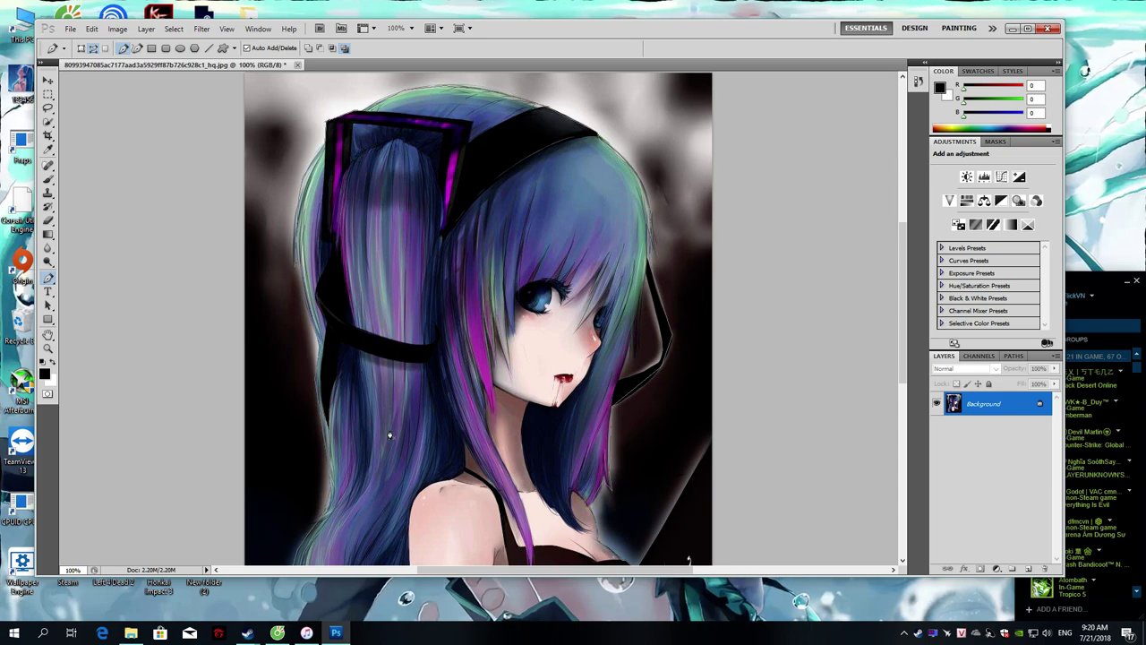
right_click(304, 183)
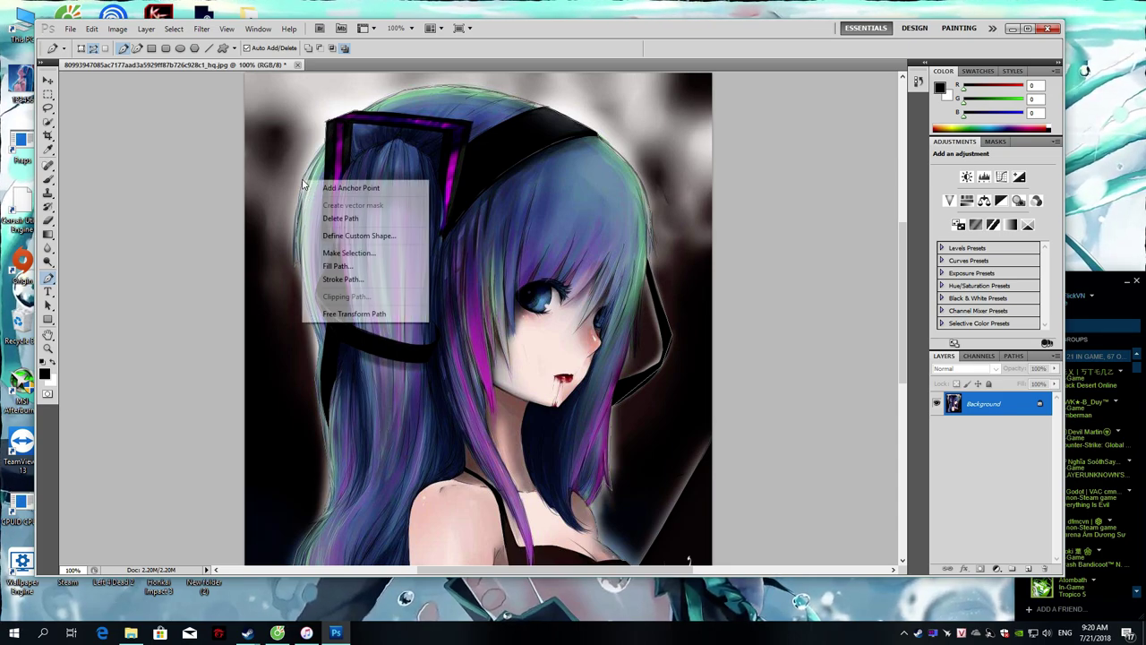
left_click(341, 253)
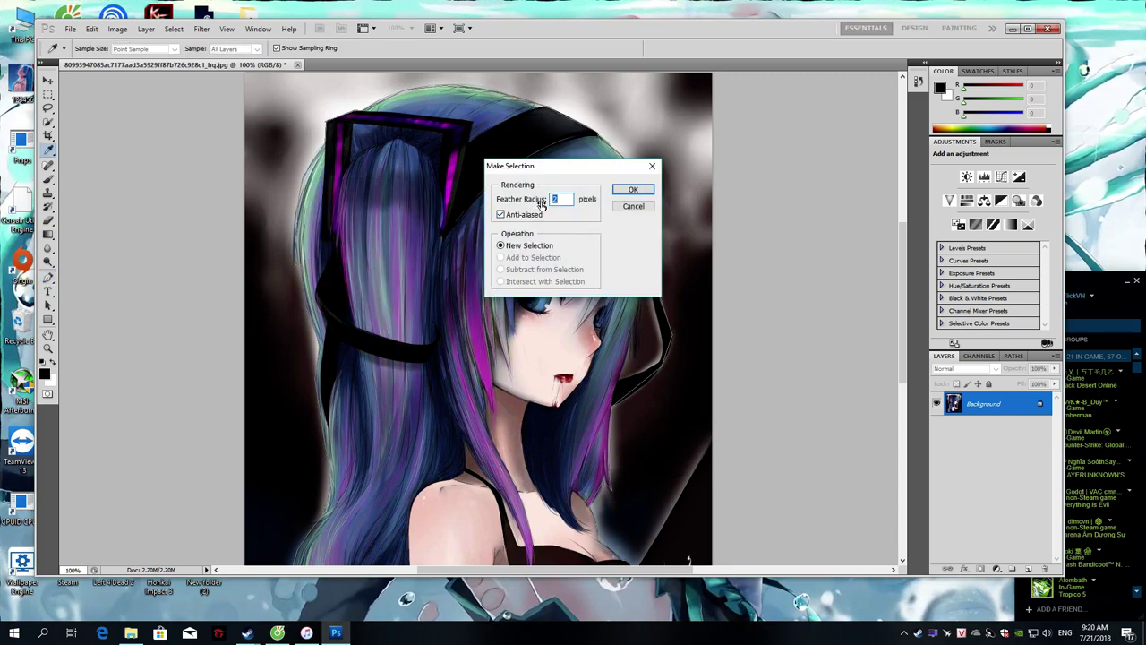
type("2")
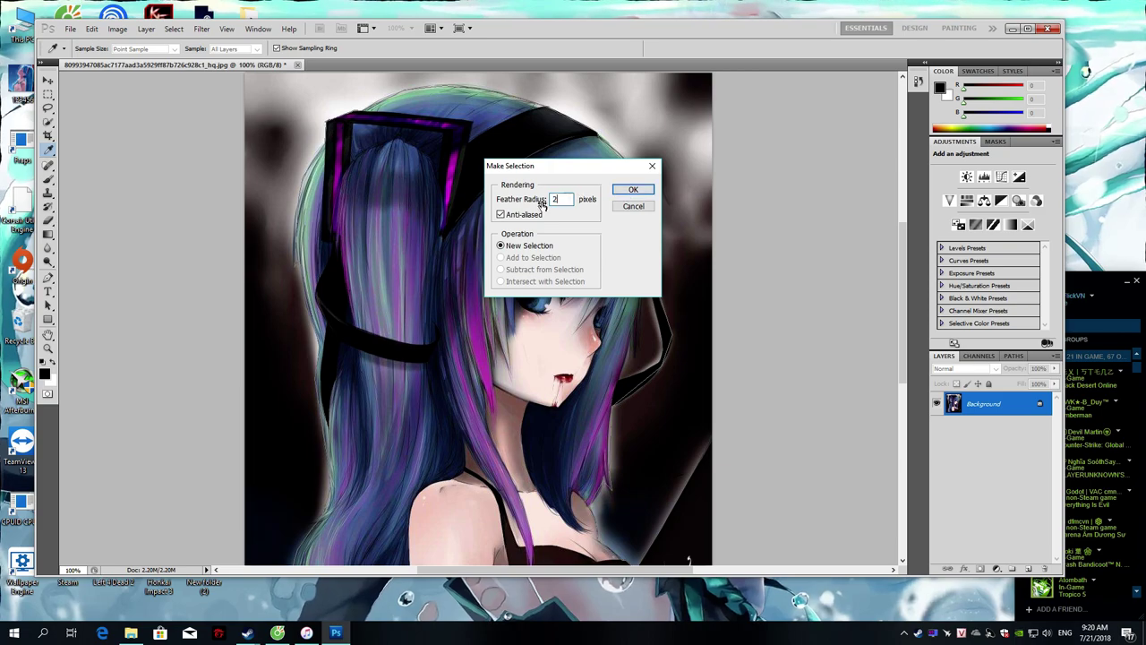
left_click(633, 190)
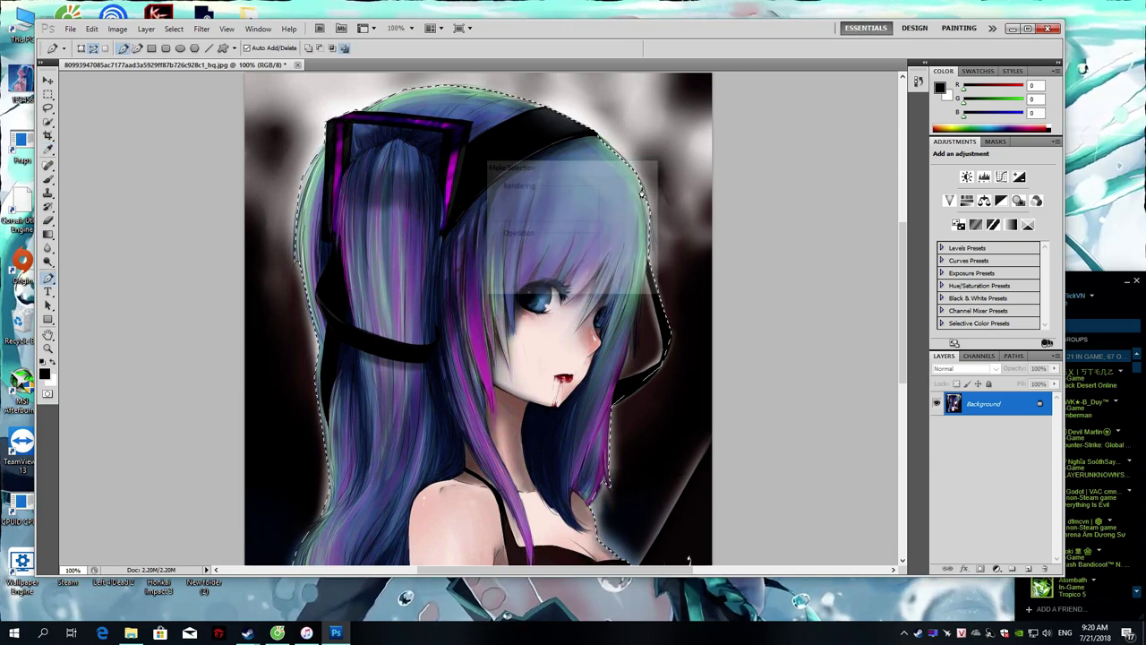
Step: Check the selection outline around the character and copy the selected area
scroll(555, 281, "down", 5)
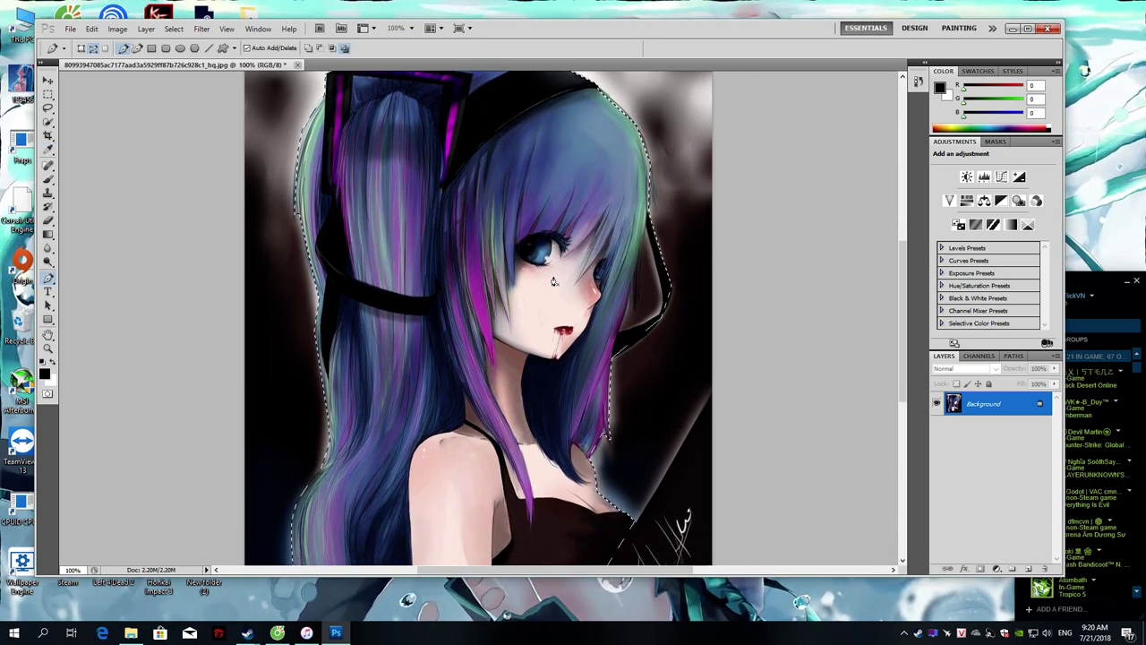
scroll(554, 281, "up", 5)
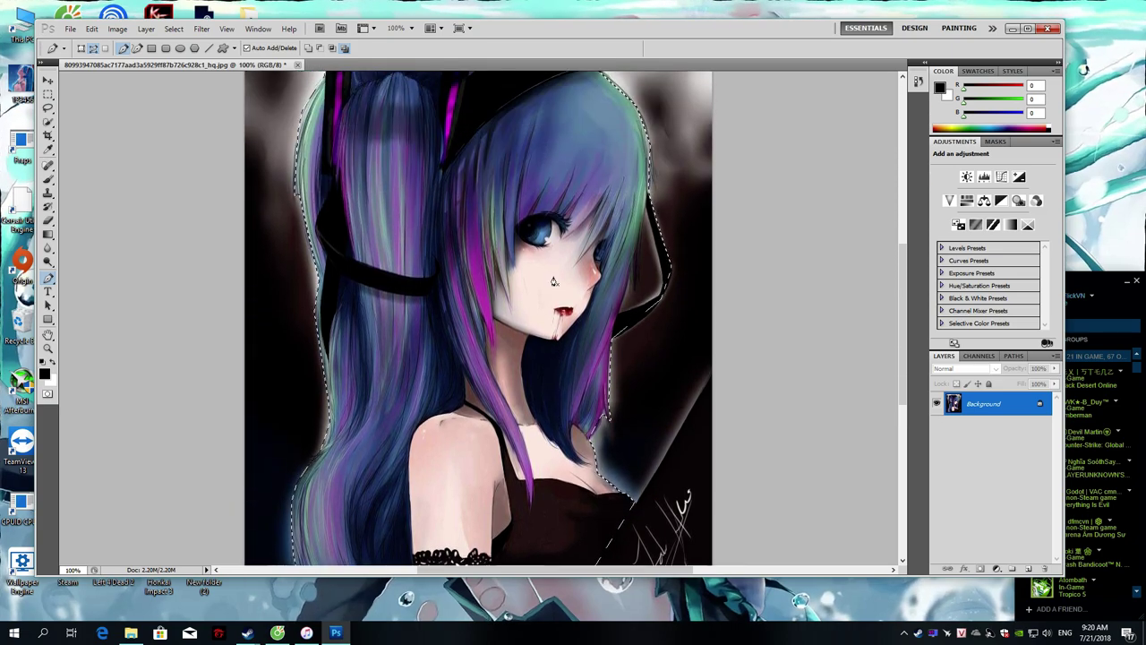
scroll(545, 281, "up", 2)
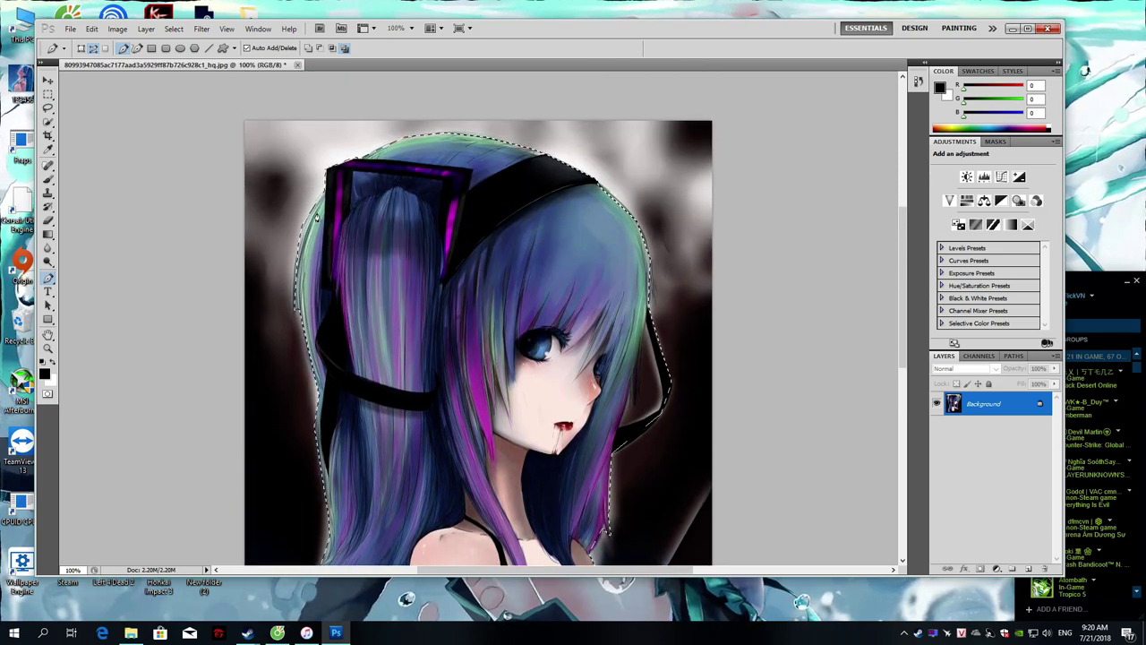
left_click(91, 28)
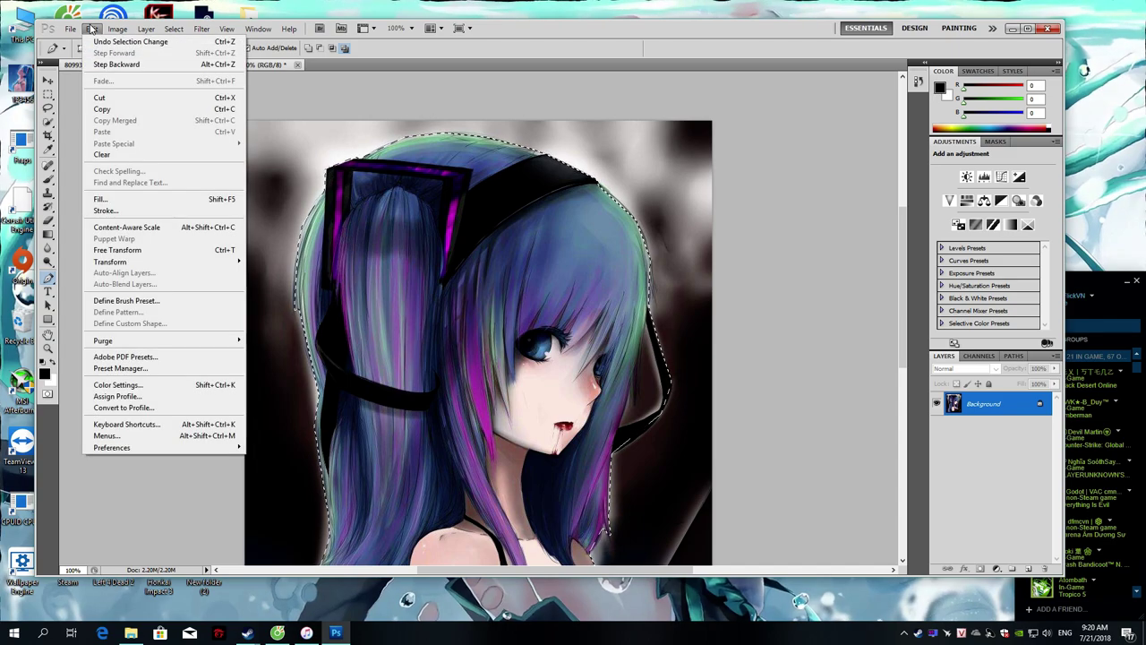
left_click(114, 108)
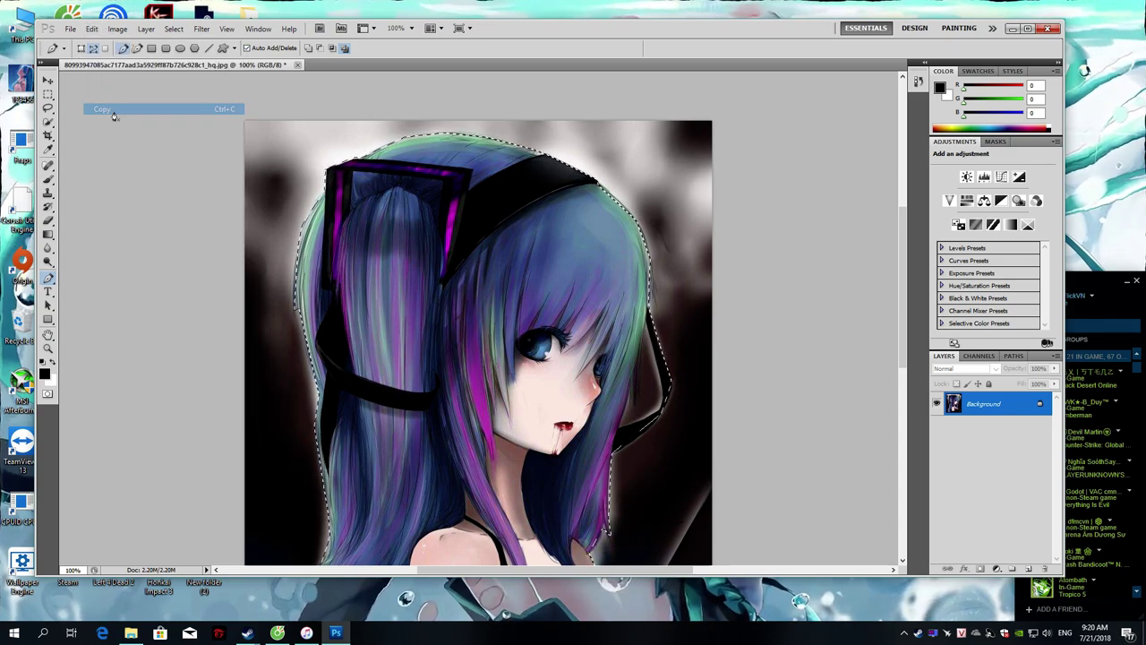
Step: Bring up the dialog for opening another image file
left_click(71, 28)
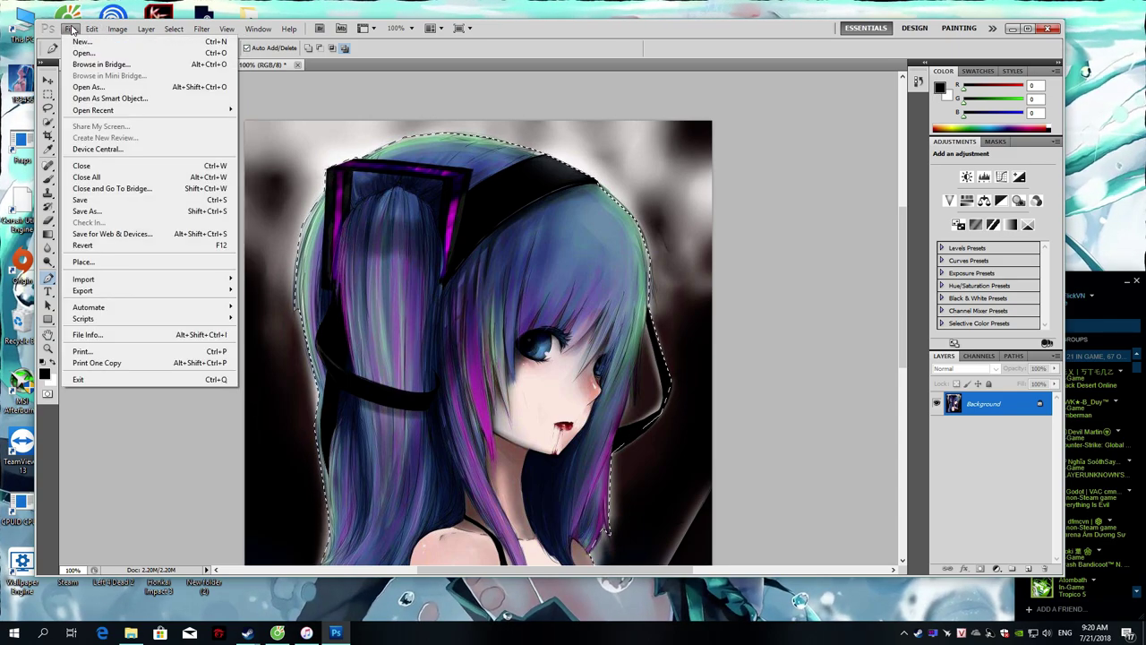
left_click(70, 29)
left_click(68, 28)
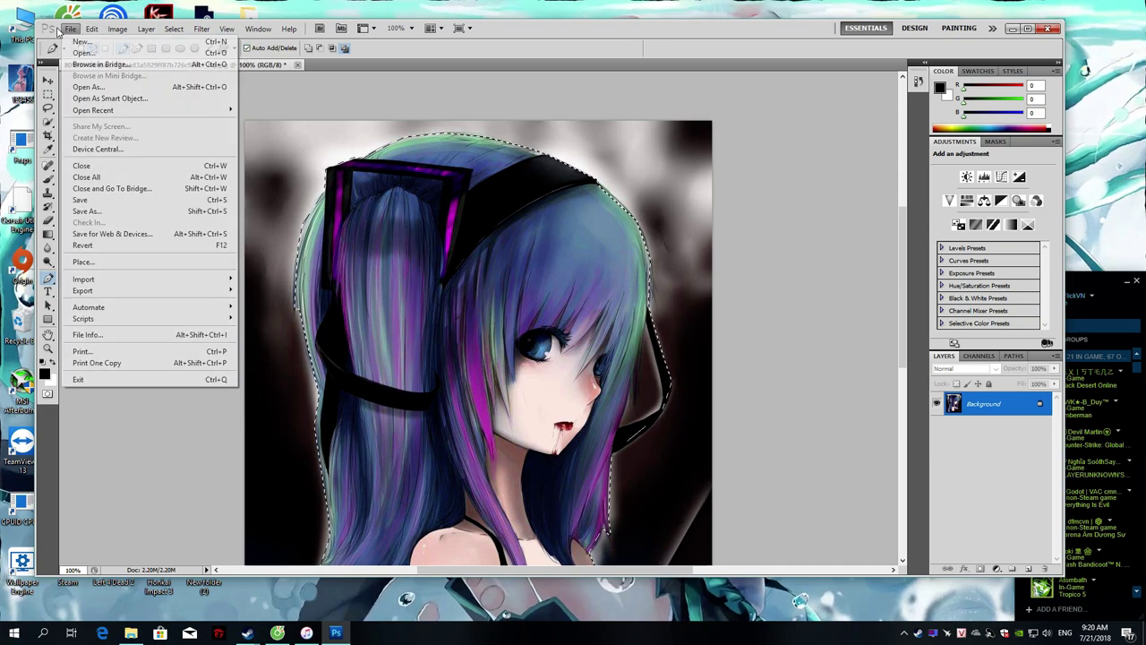
left_click(90, 55)
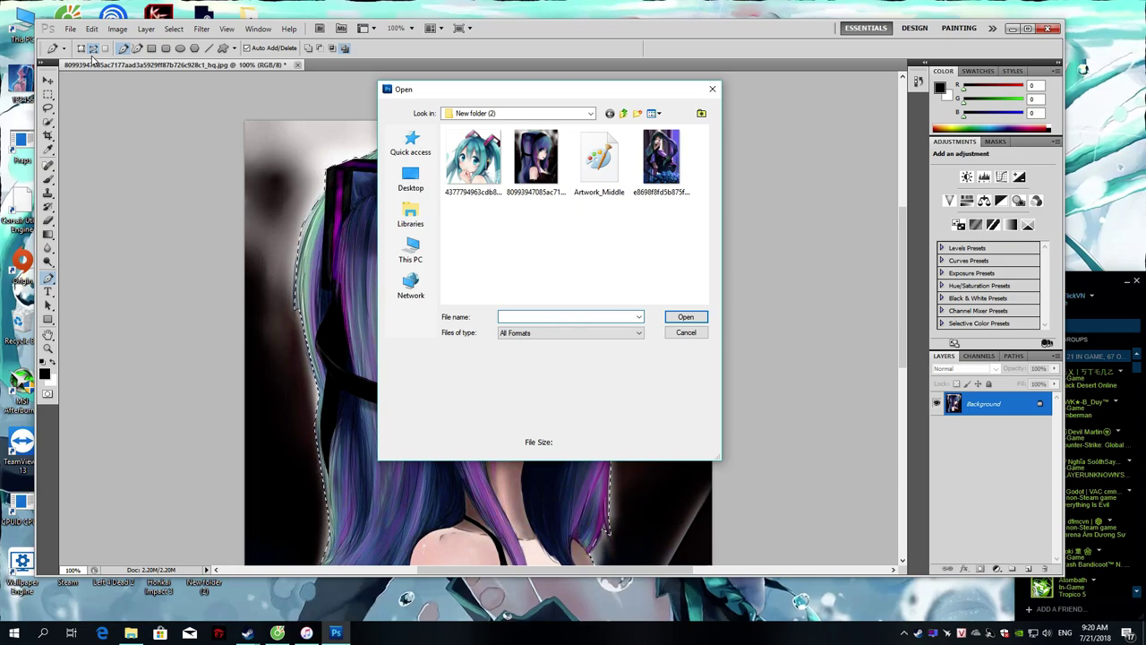
left_click(409, 254)
scroll(522, 269, "down", 5)
left_click(278, 632)
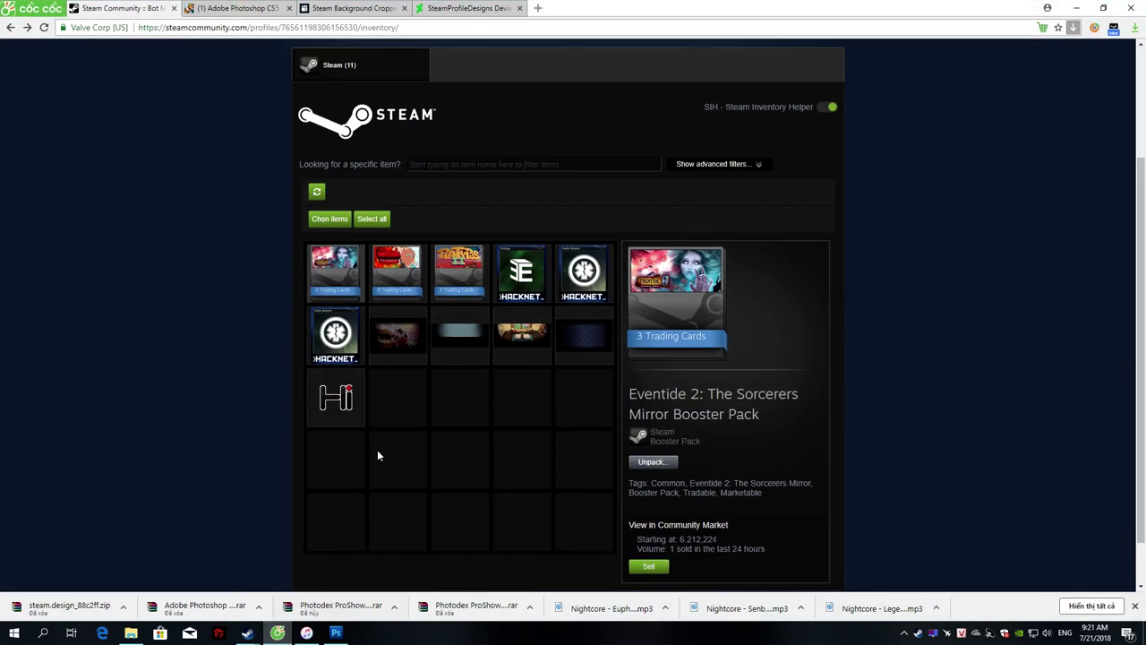
left_click(379, 8)
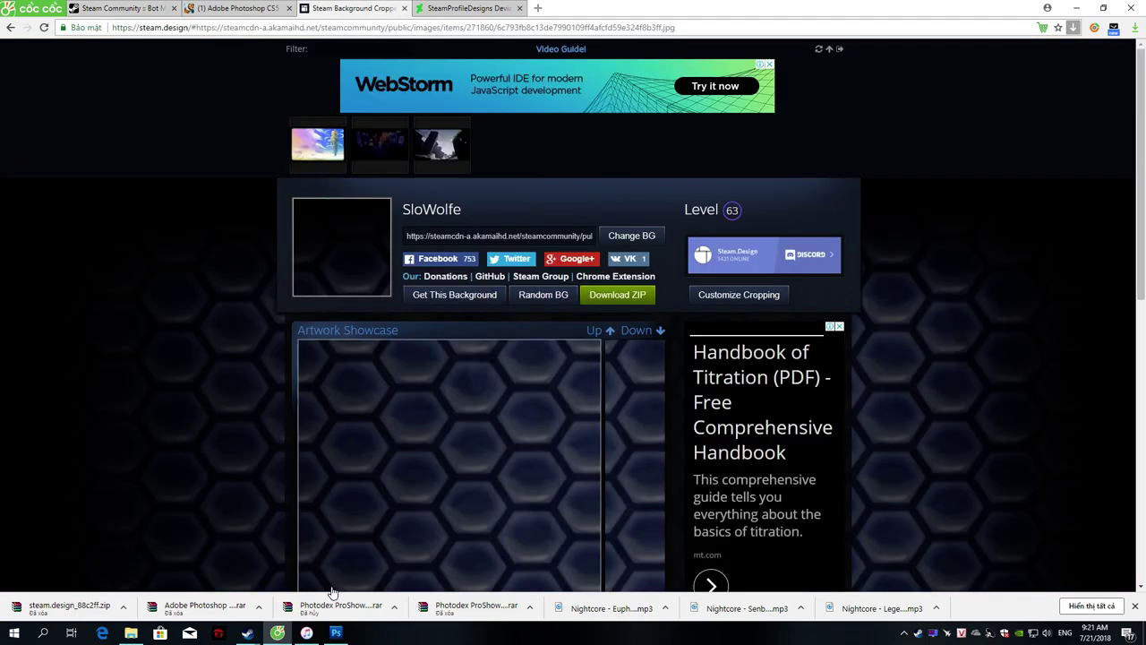
left_click(335, 633)
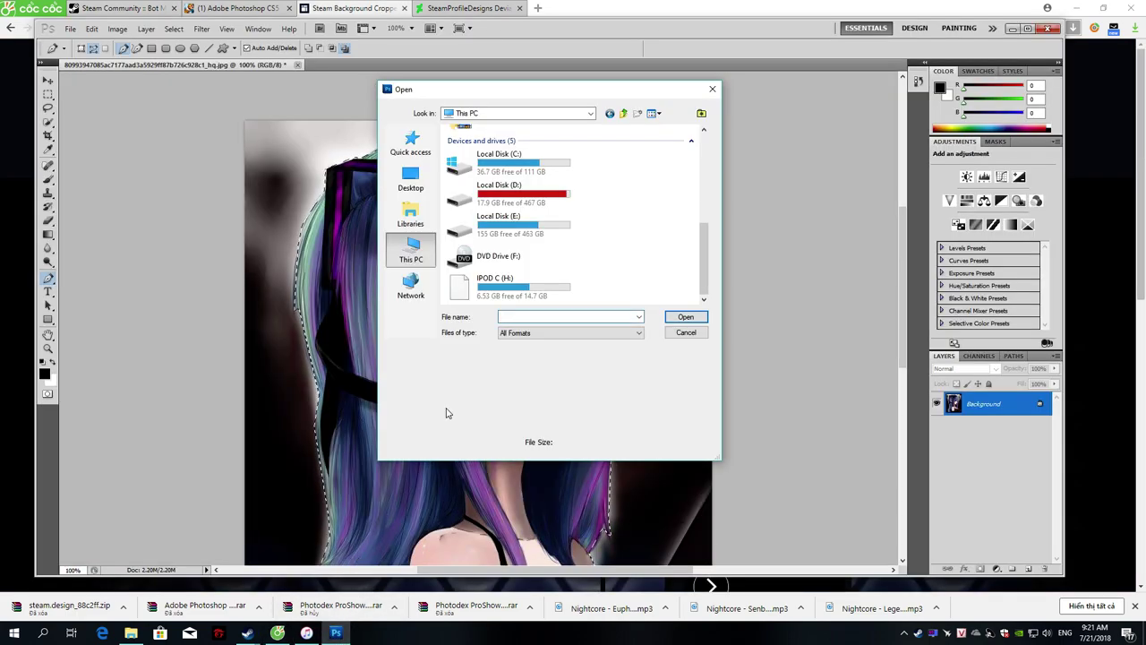
double_click(497, 217)
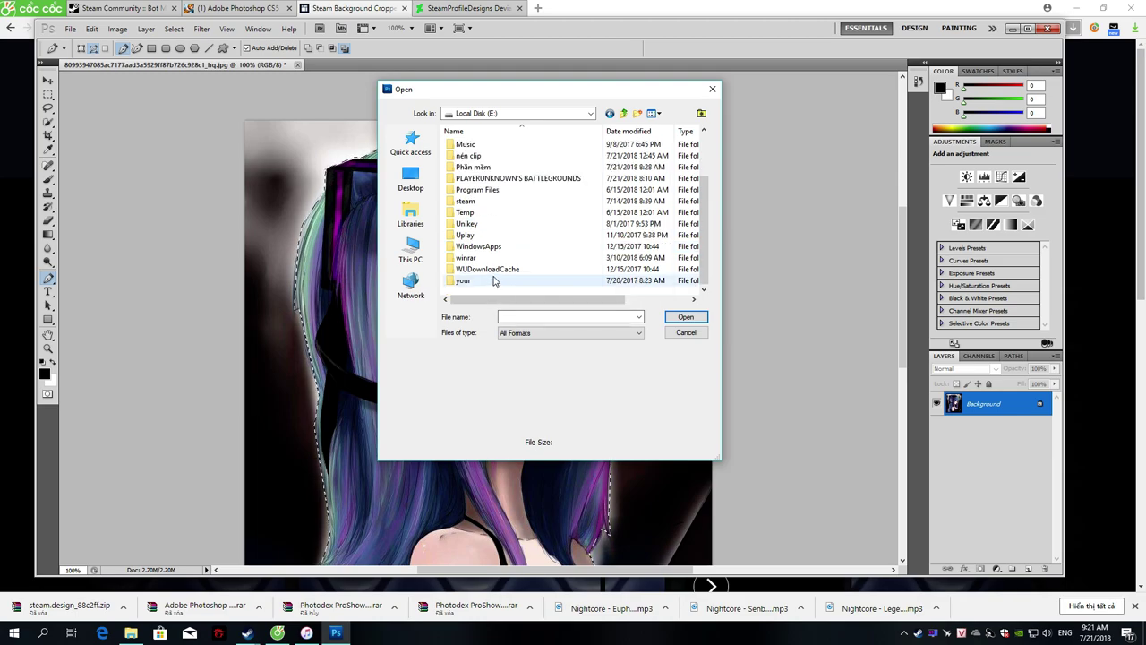
left_click(485, 168)
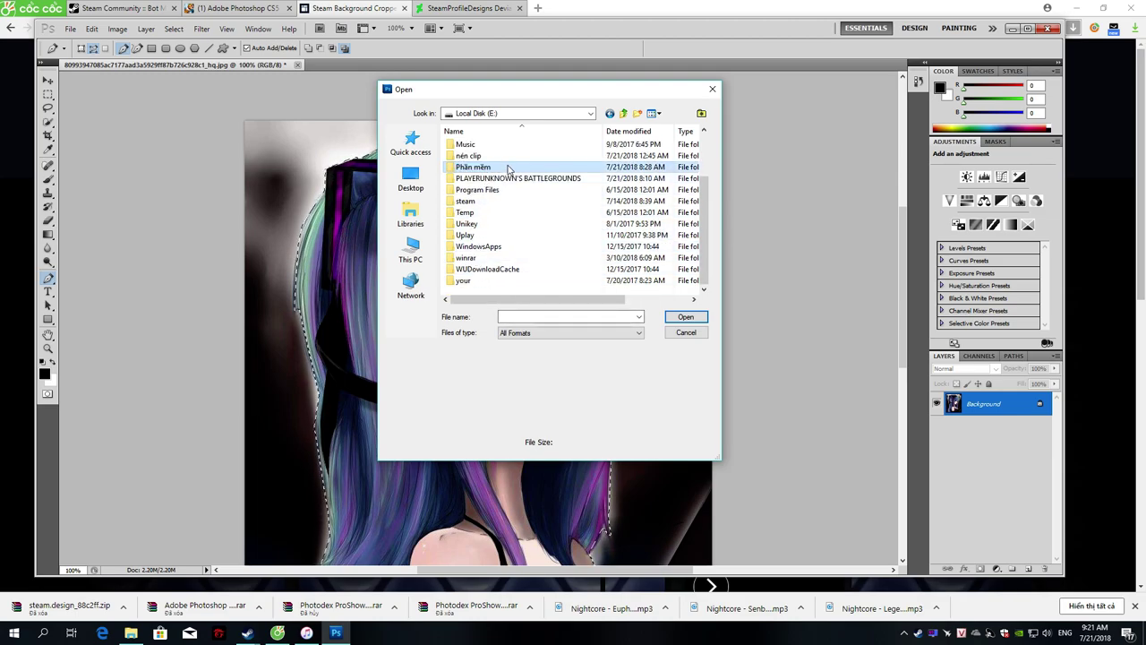
double_click(507, 168)
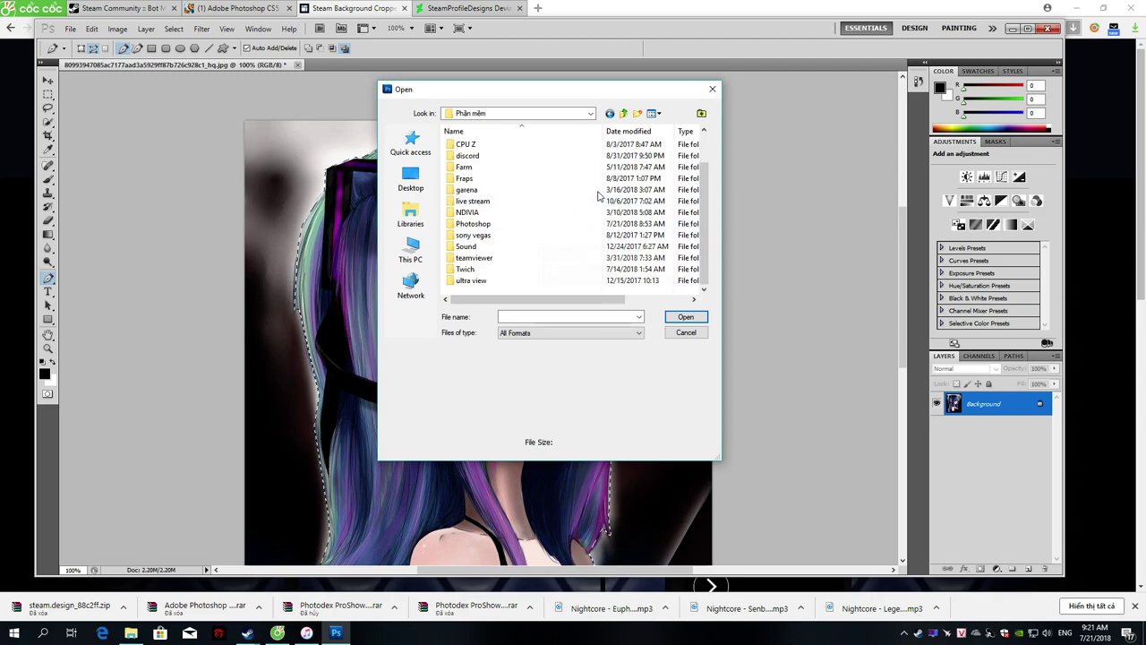
Step: Open the image Artwork_Middle from the hinh folder inside the desktop's Photoshop folder
left_click(410, 179)
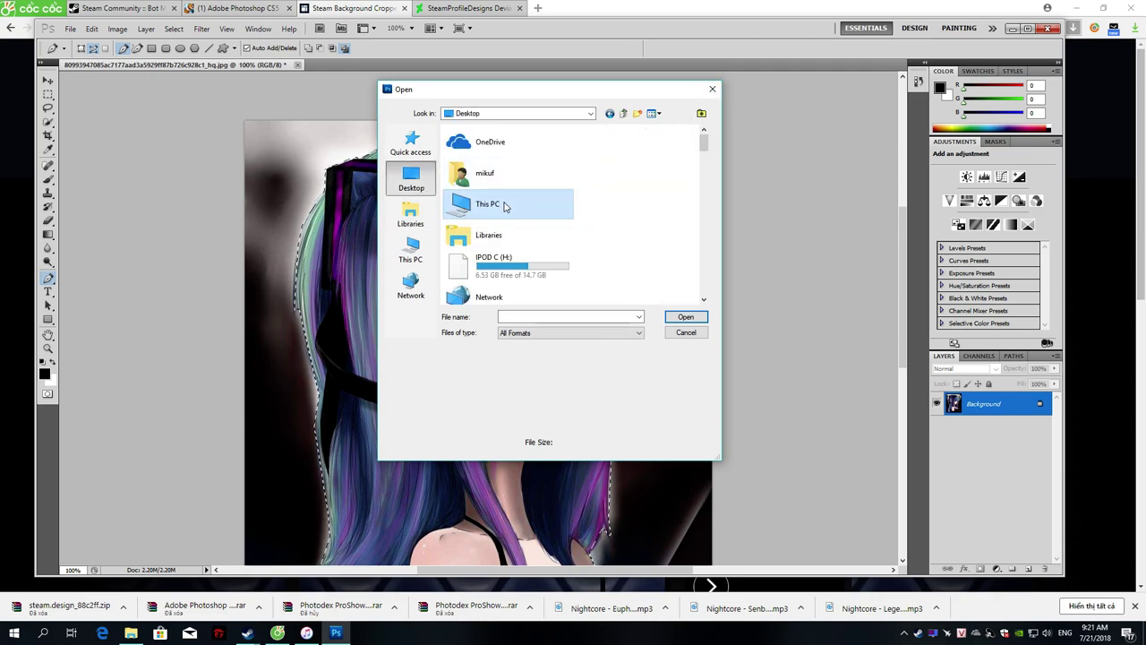
scroll(504, 202, "down", 8)
scroll(504, 261, "down", 5)
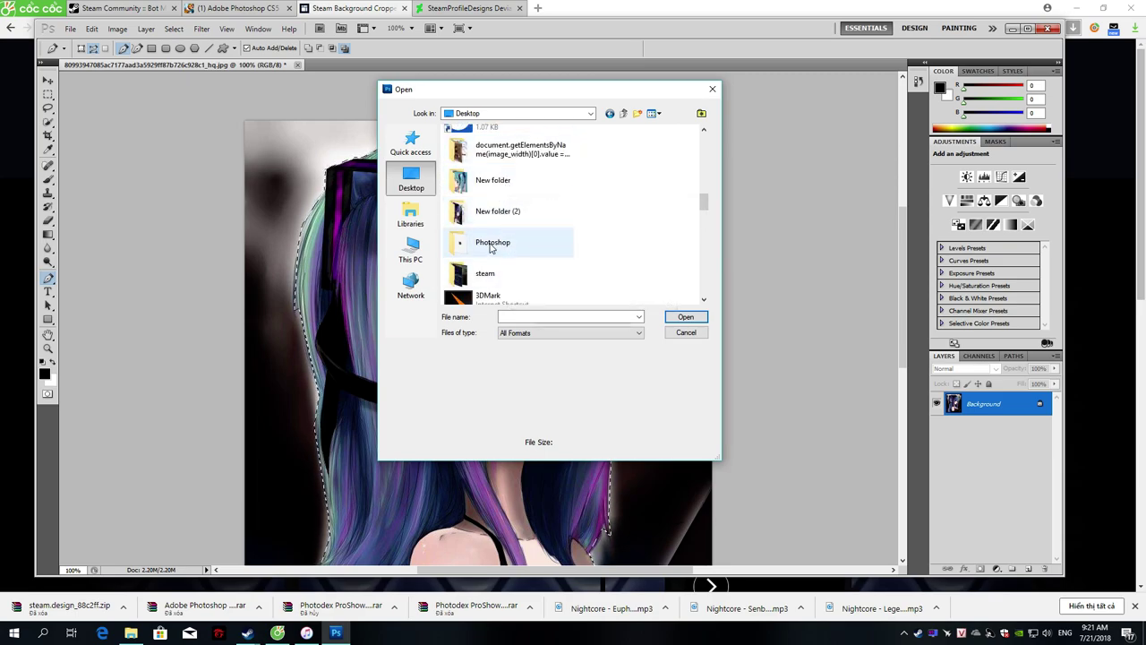
double_click(490, 246)
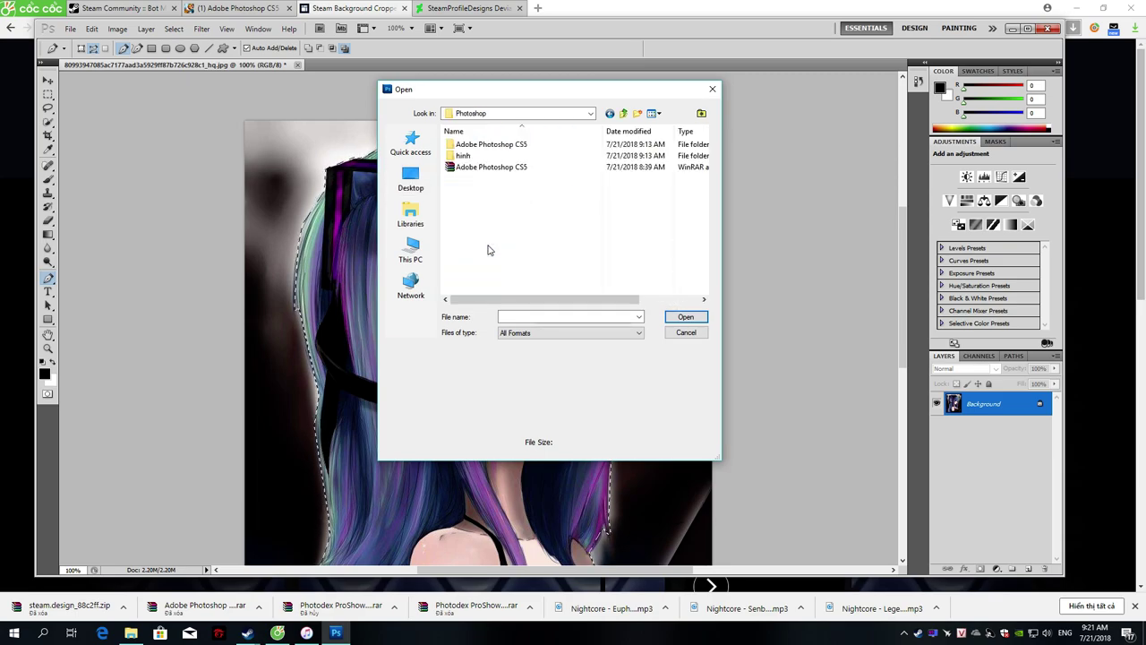
double_click(497, 156)
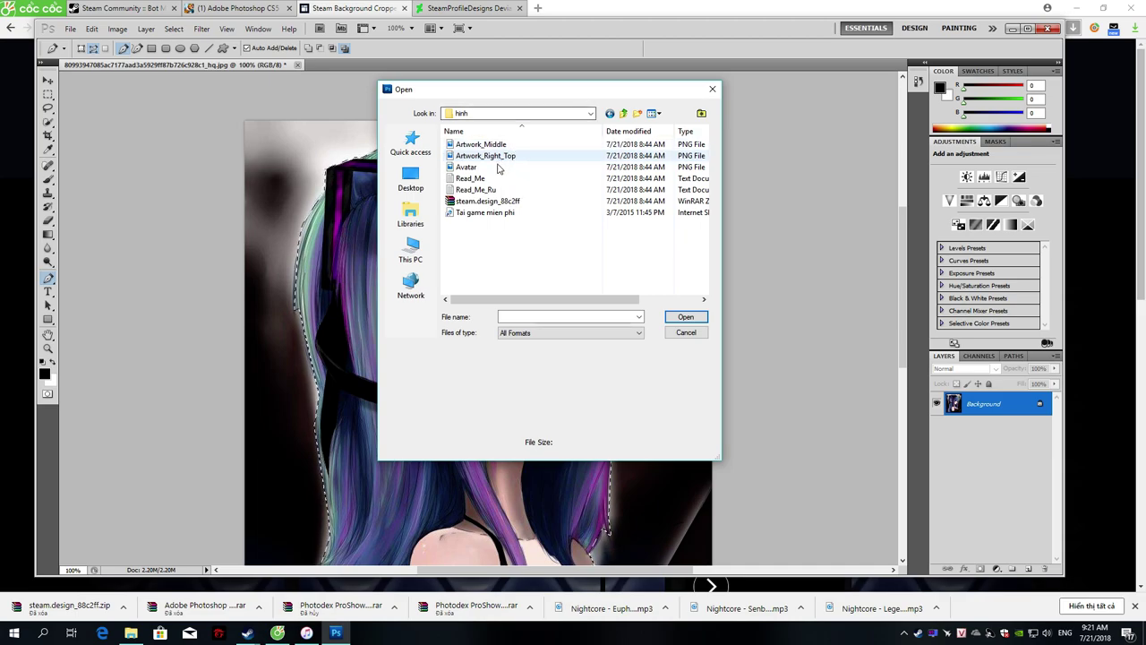
left_click(502, 146)
double_click(502, 146)
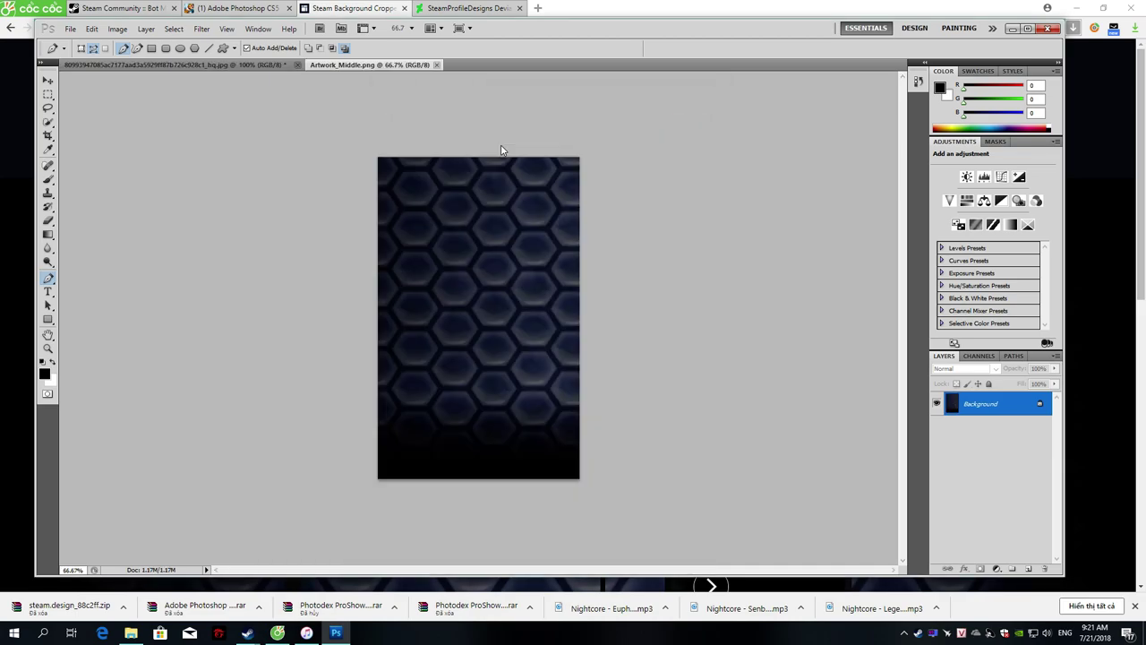
Step: Show Artwork_Middle.png at 100% zoom and paste the copied character into it
left_click(411, 28)
left_click(412, 70)
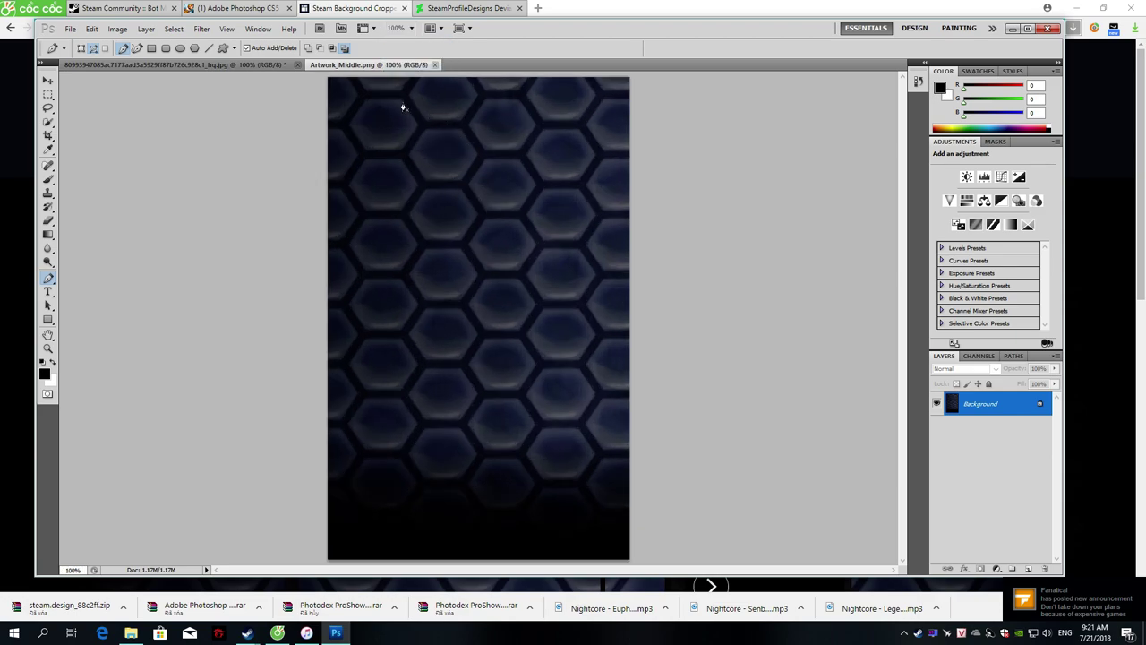
left_click(91, 28)
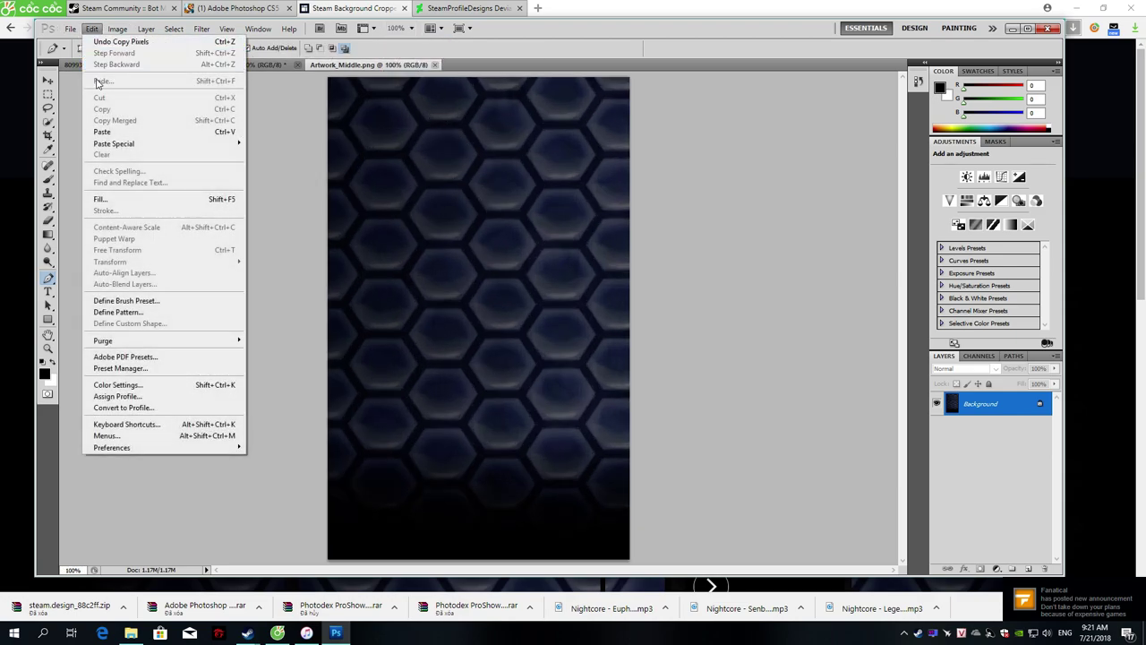
left_click(102, 131)
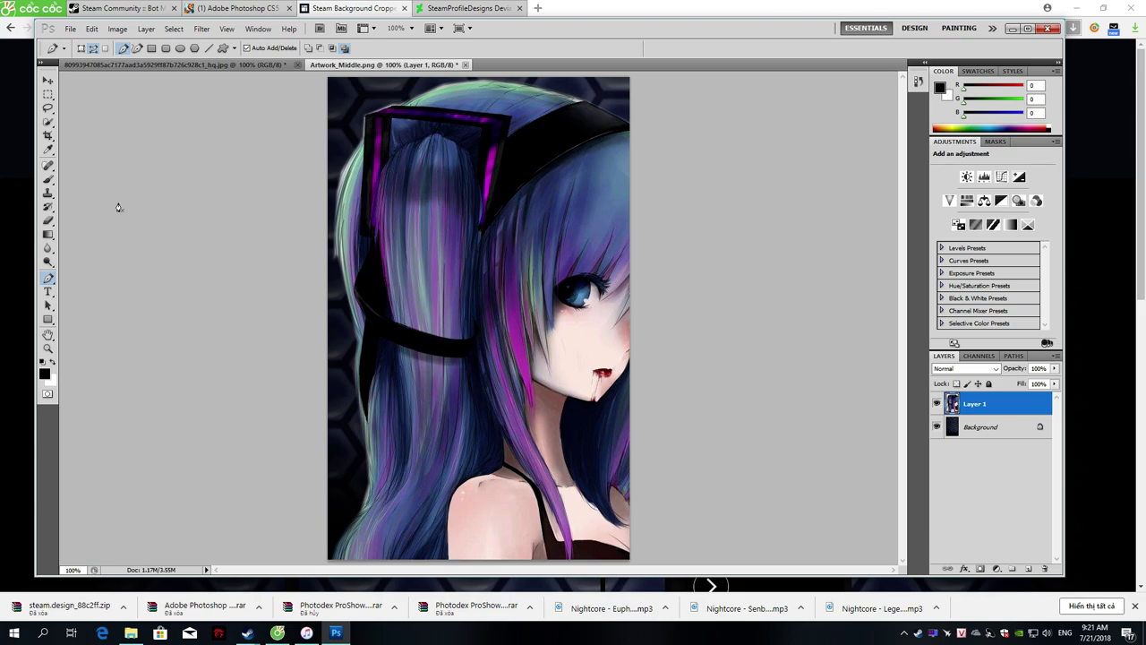
Step: Scale the pasted character to 60% width and height and move it to about X 252.50 px, Y 489.50 px
left_click(87, 31)
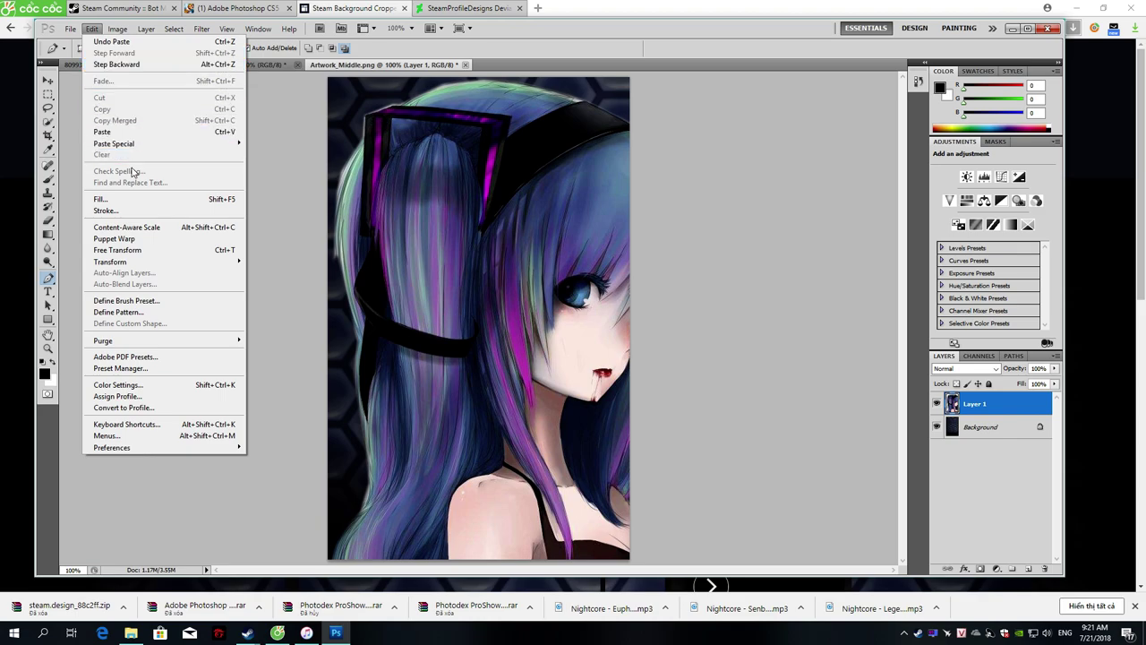
mouse_move(129, 262)
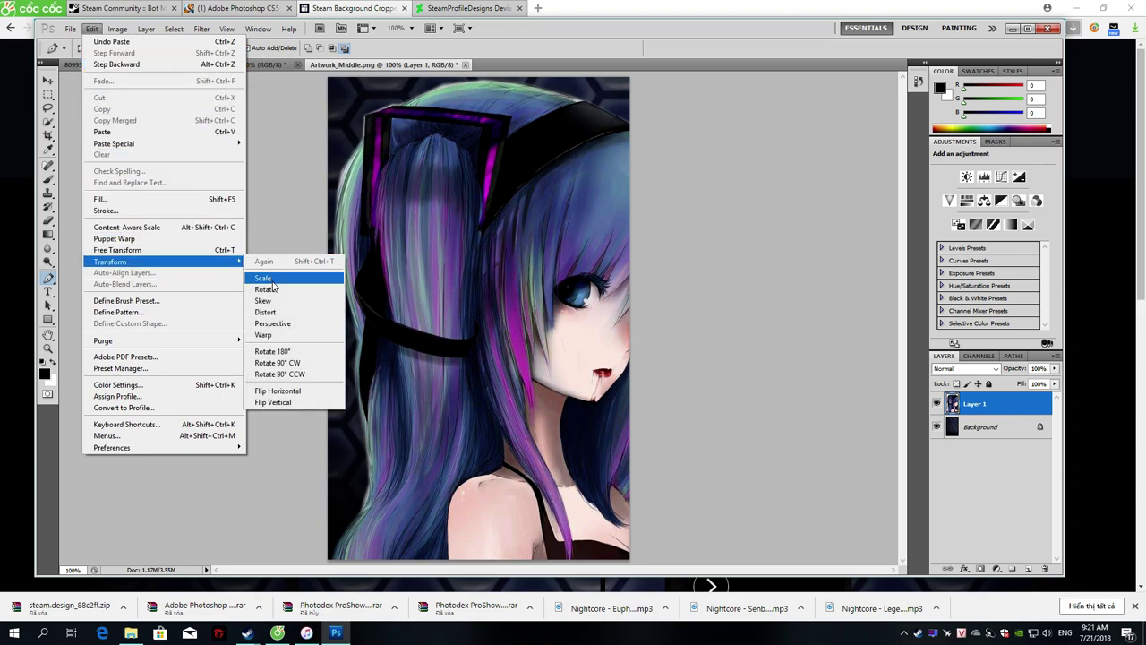
left_click(272, 282)
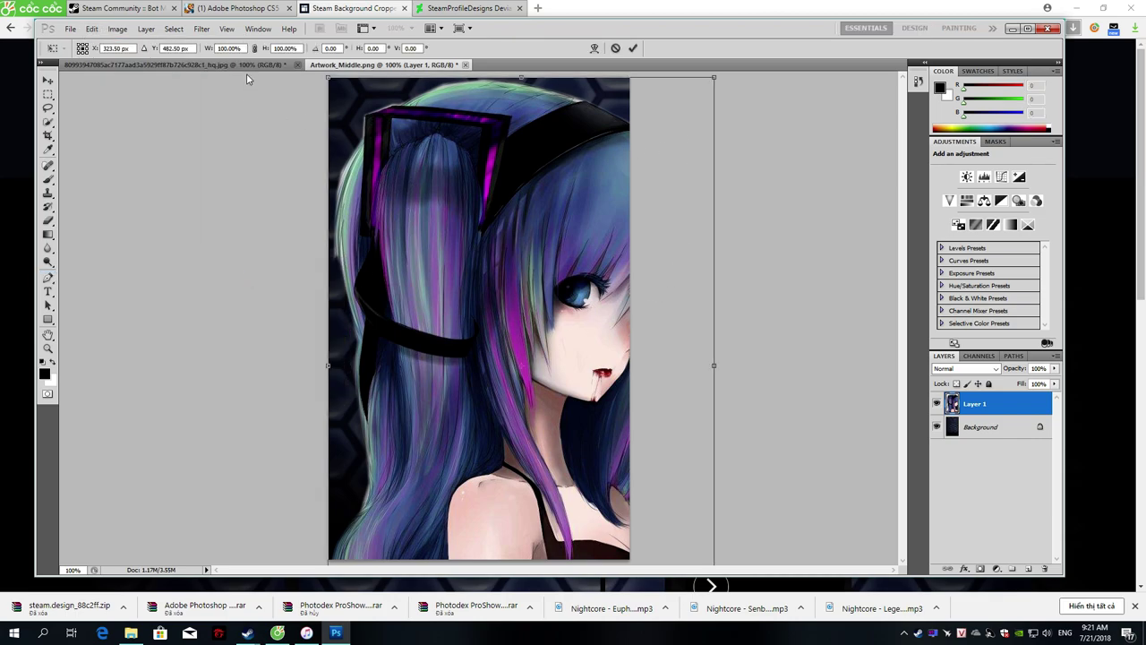
double_click(214, 50)
type("60")
key("Tab")
key("shift+Tab")
double_click(292, 49)
type("60")
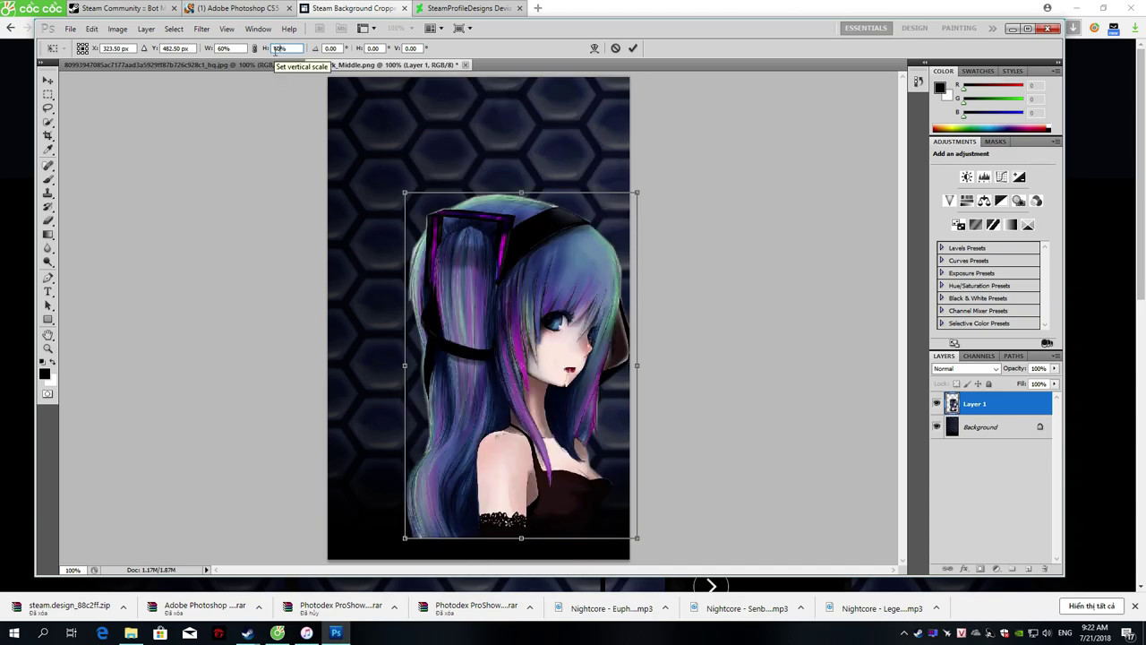
left_click_drag(523, 351, 480, 355)
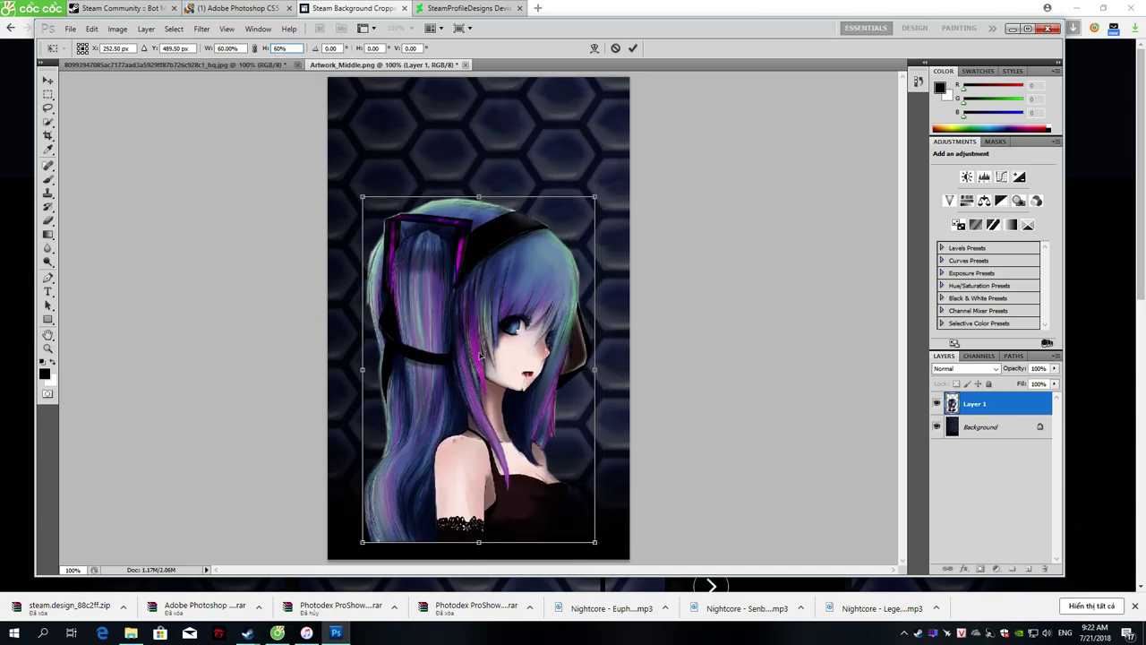
Step: Enlarge the character layer's scale to 70% in both width and height
left_click(227, 48)
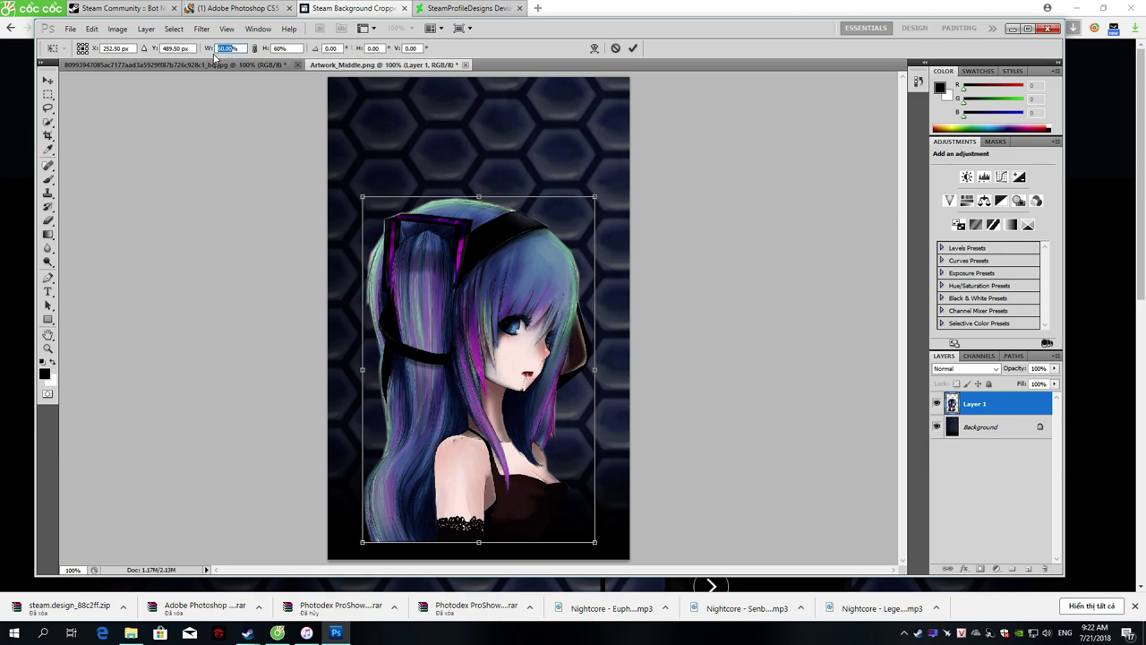
type("70")
left_click(286, 48)
double_click(279, 48)
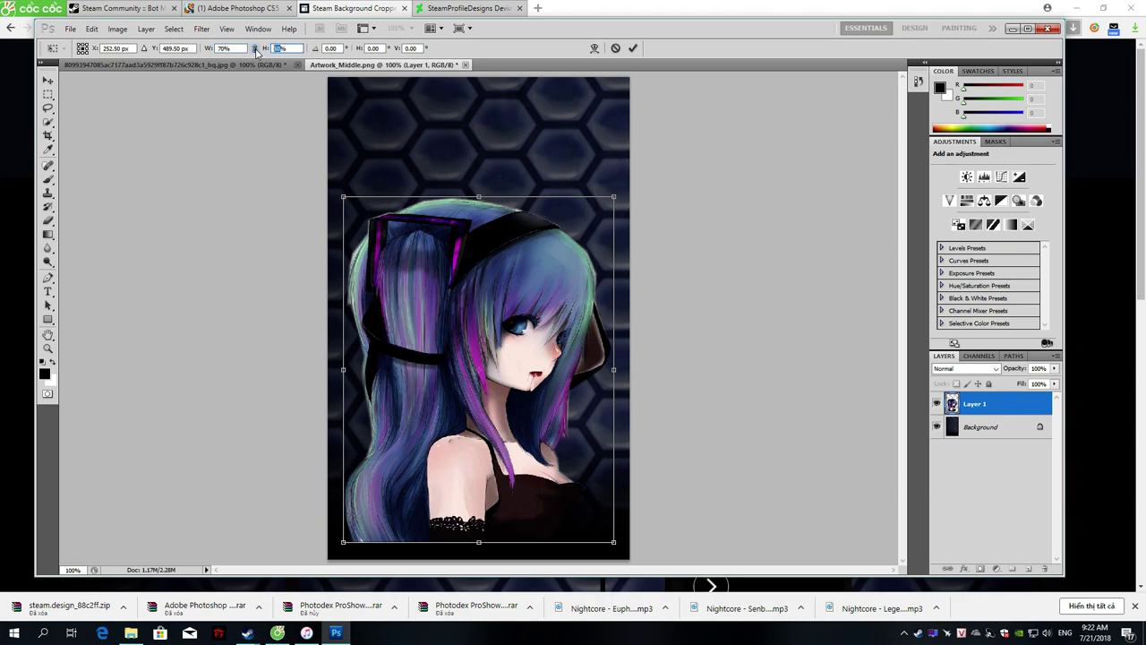
type("70")
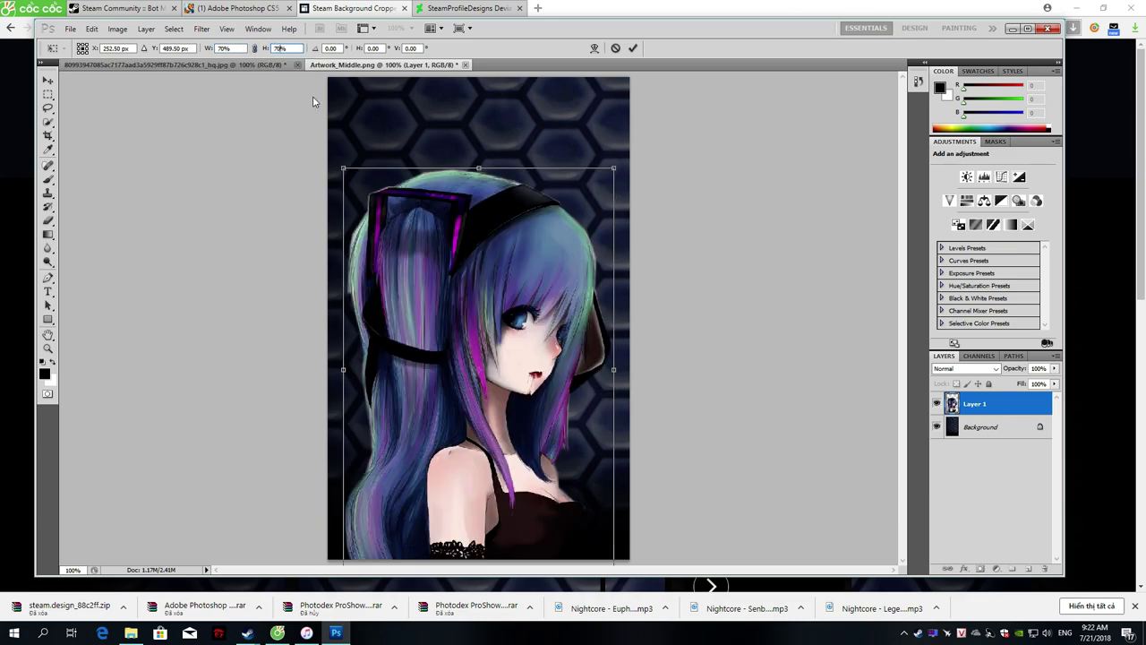
Step: Enlarge the pasted character to 75% width and height and move it to X 253.50 px, Y 446.13 px
left_click_drag(467, 325, 466, 310)
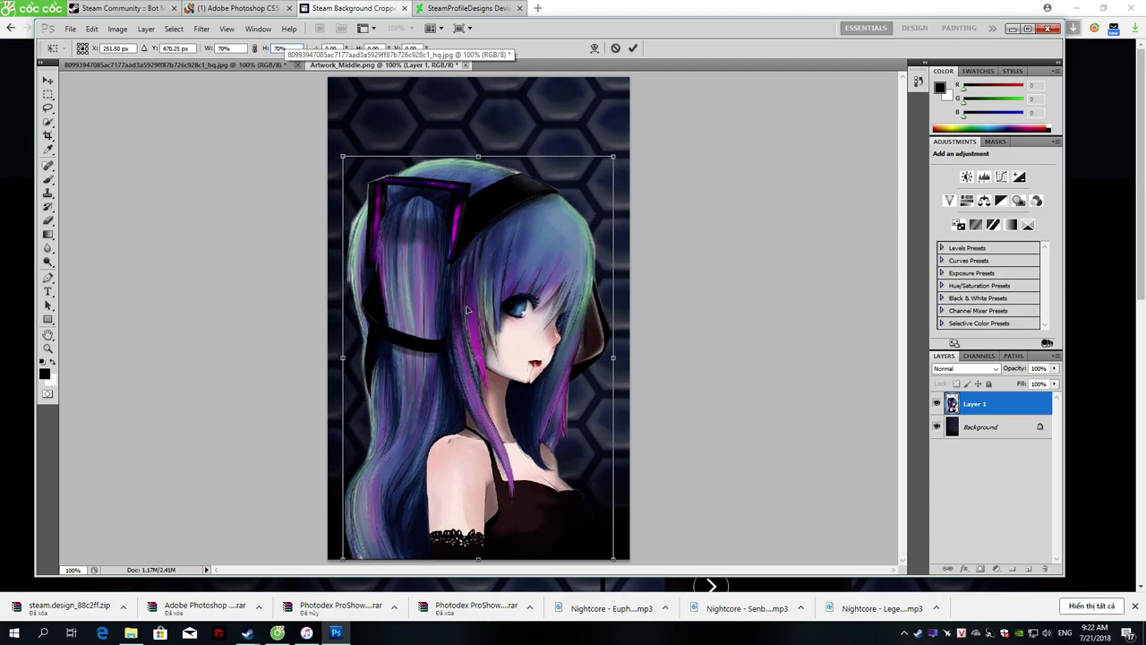
left_click(225, 47)
type("75")
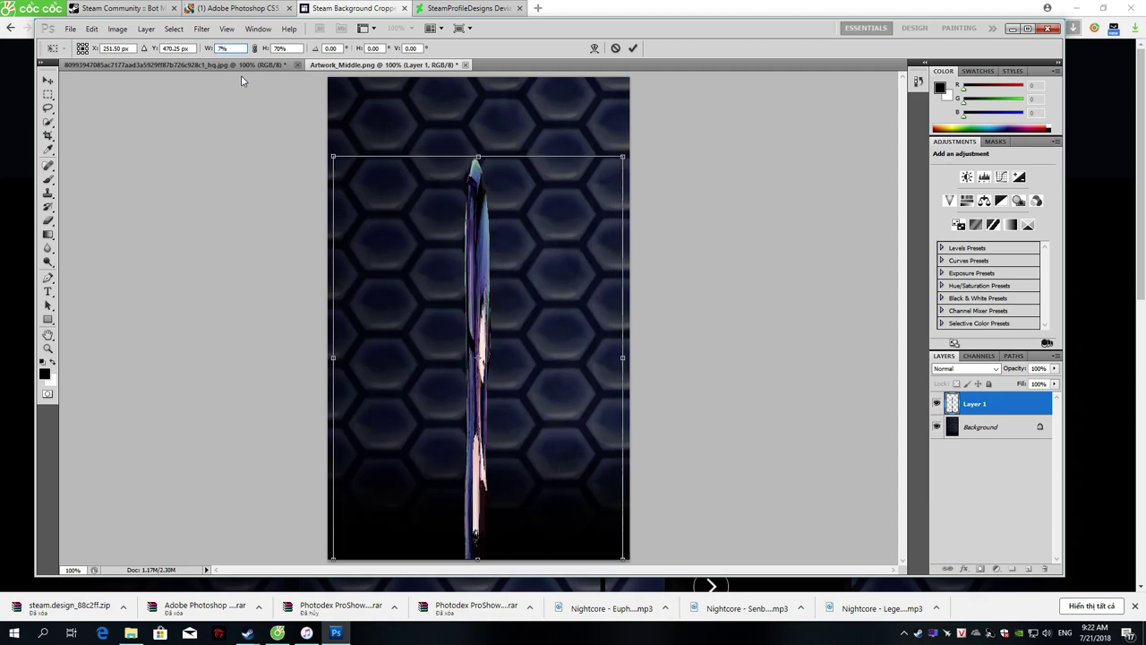
key("Tab")
type("75")
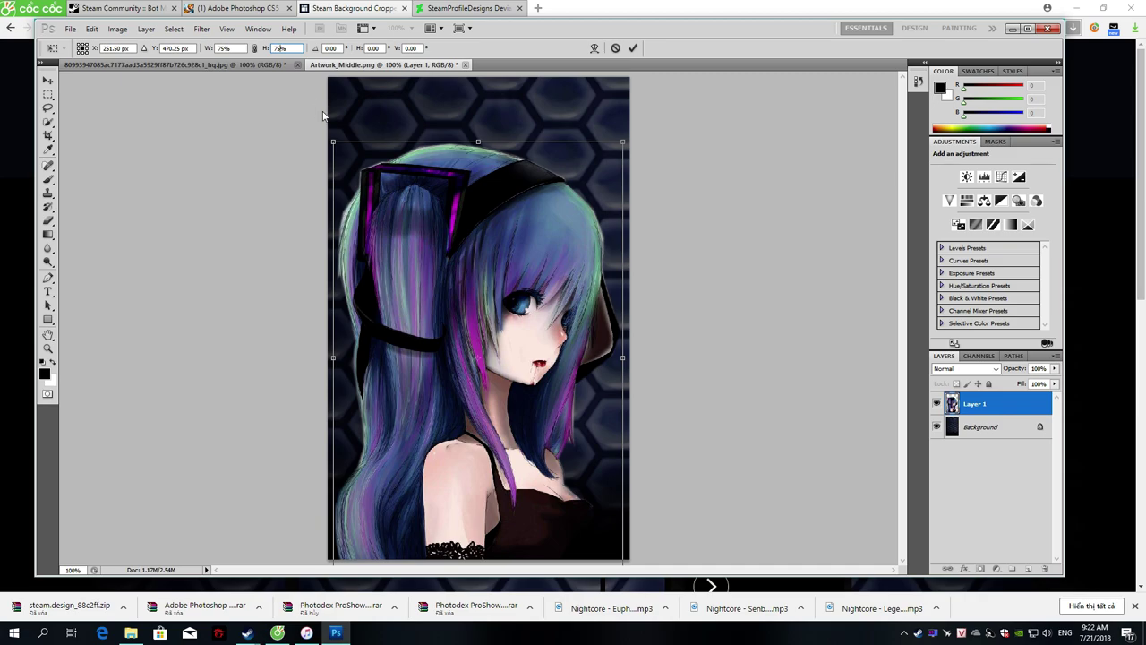
left_click_drag(464, 288, 465, 273)
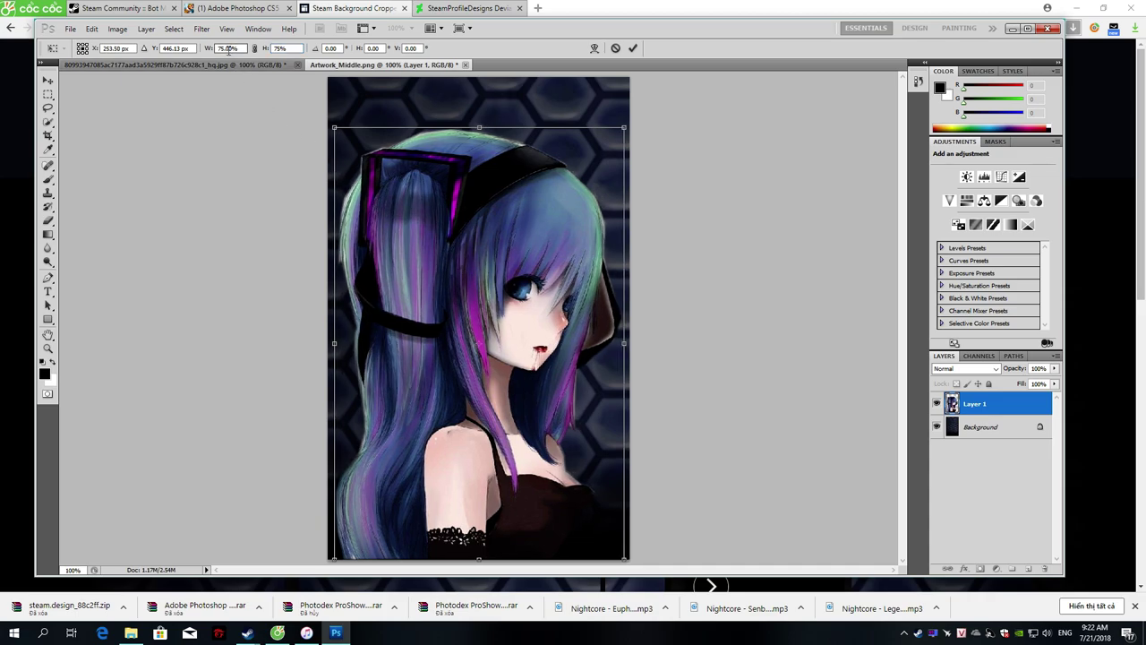
Step: Set the character's scale to 80% in both width and height
left_click_drag(231, 48, 219, 50)
type("80")
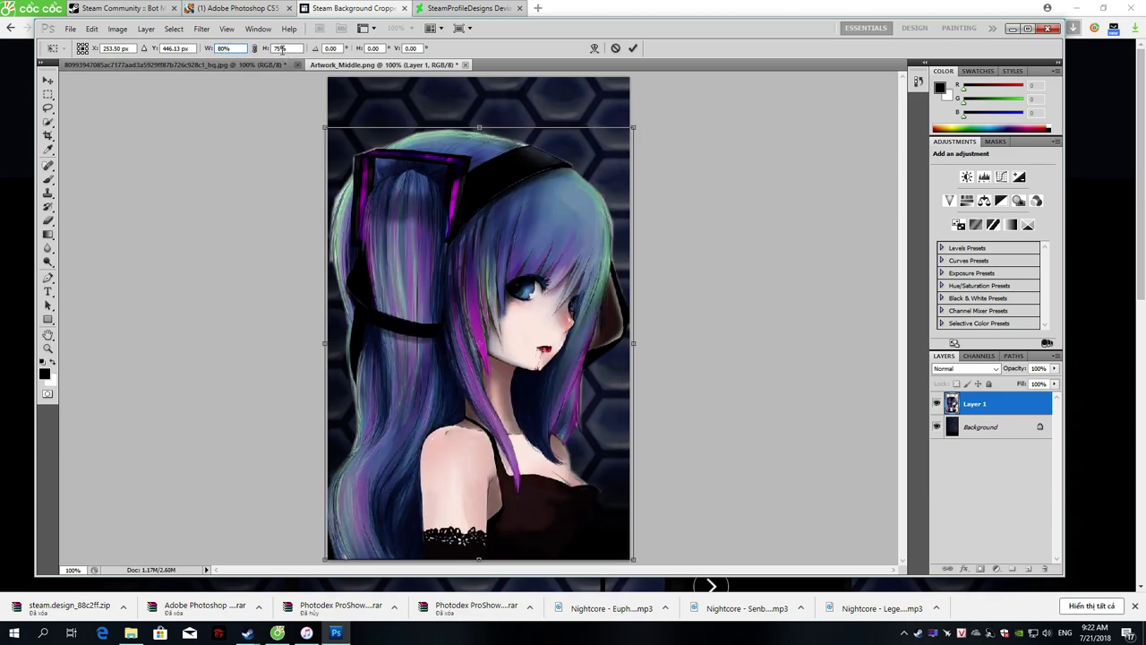
left_click_drag(280, 49, 274, 48)
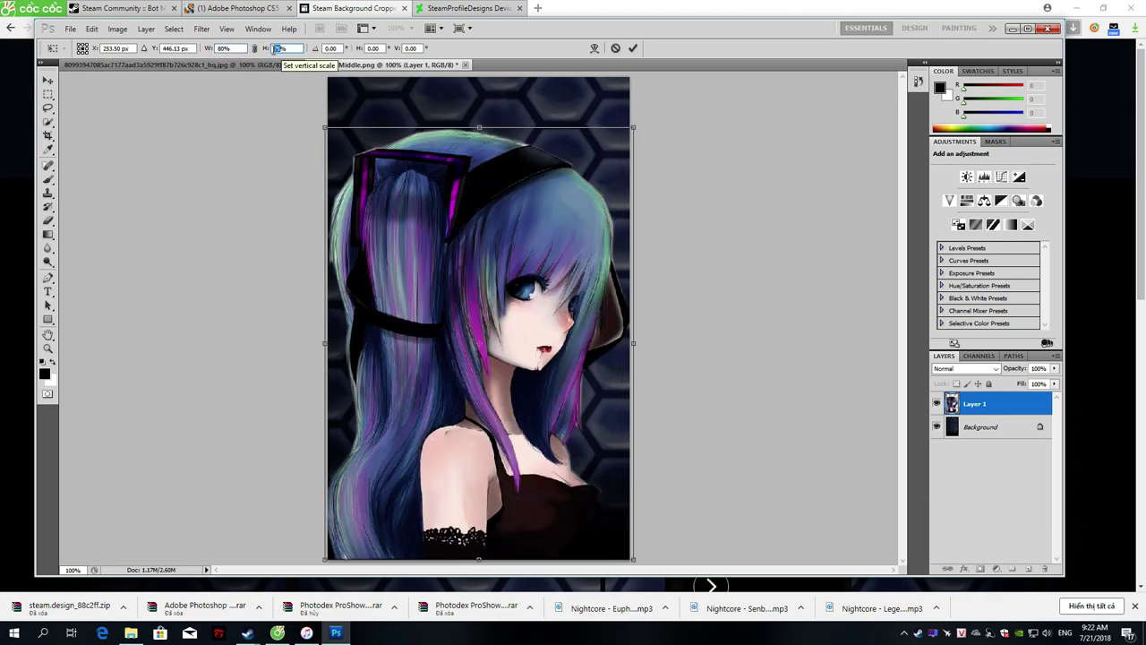
type("80")
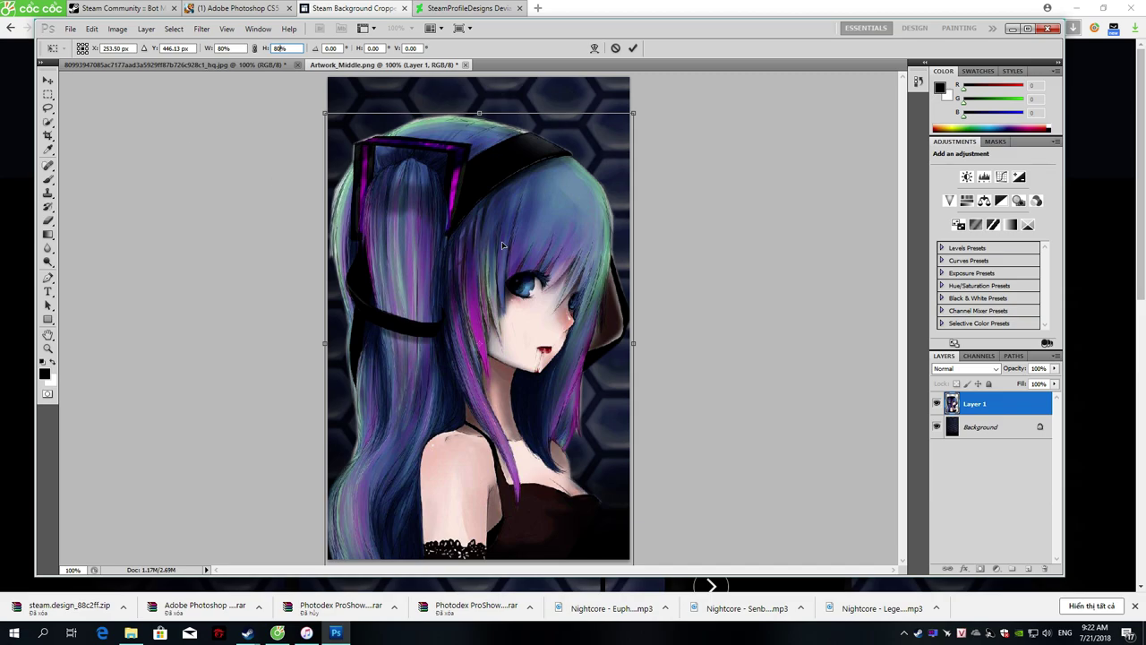
Step: Apply the transformation and save the composite as a Photoshop file named Artwork_Middle in the desktop's Photoshop folder
left_click(77, 30)
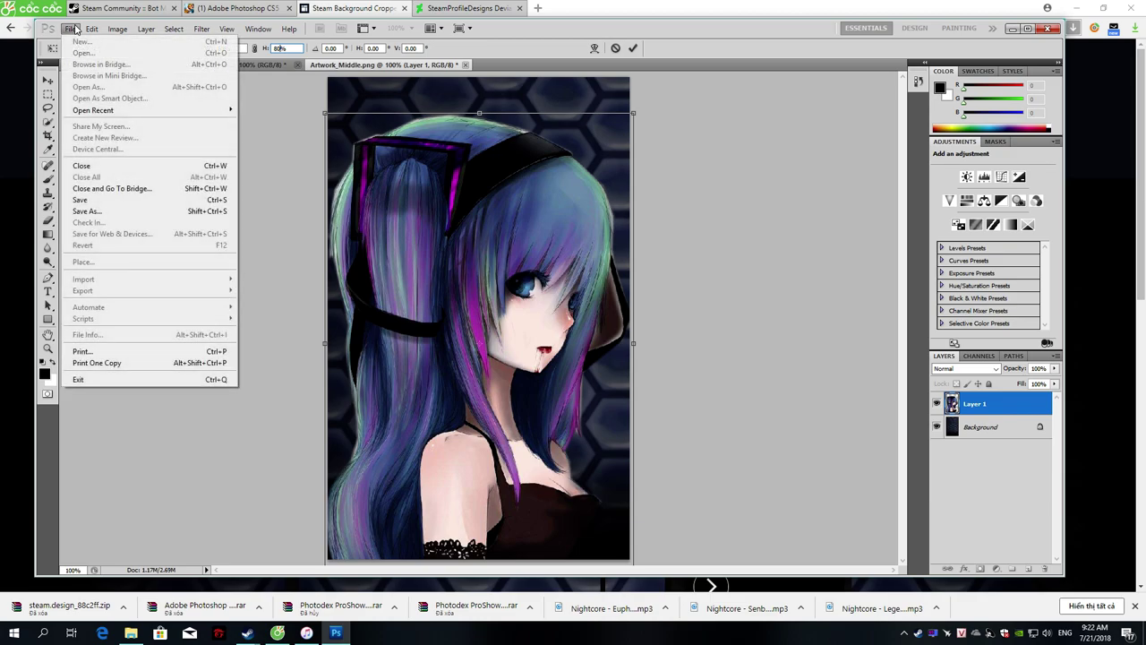
left_click(102, 213)
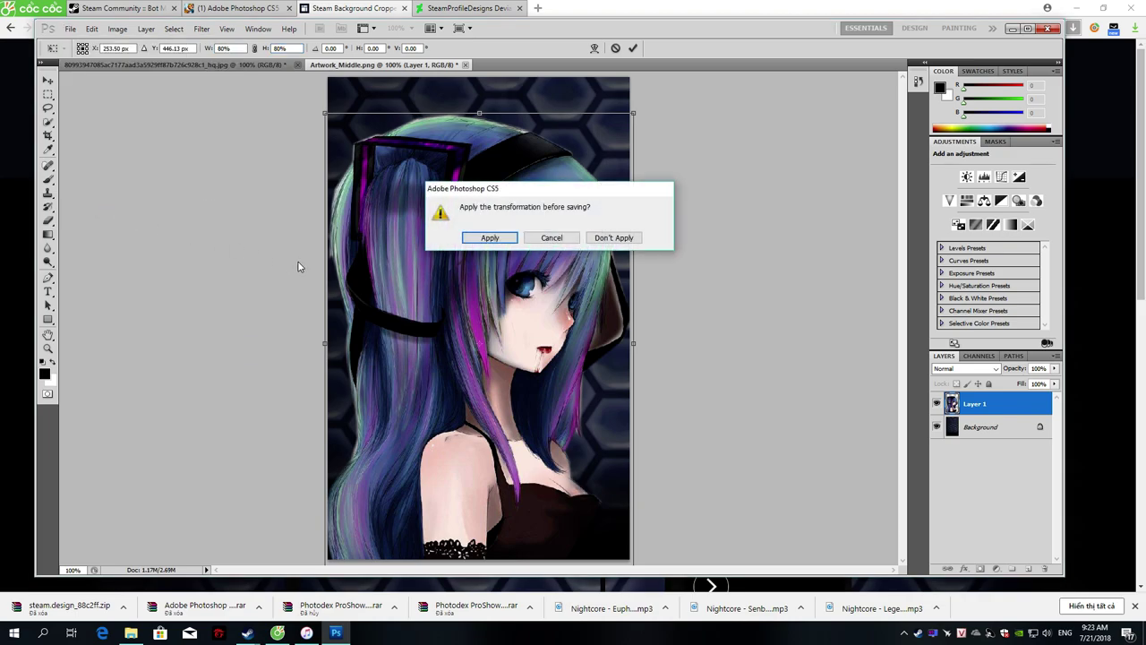
left_click(502, 240)
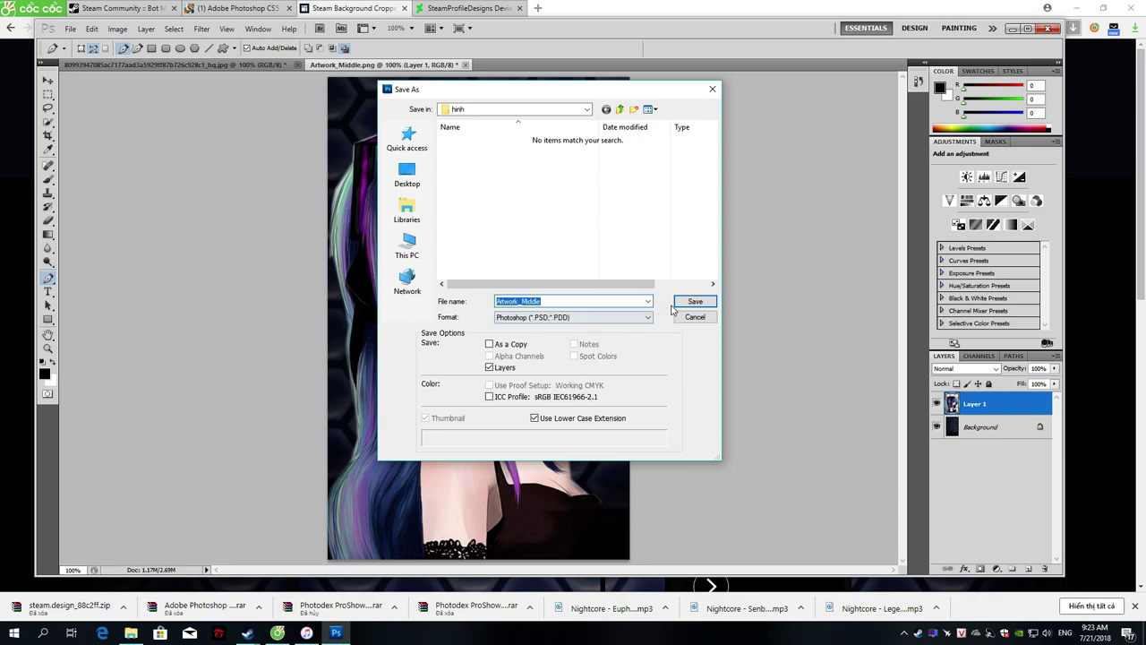
left_click(408, 173)
scroll(501, 224, "down", 1)
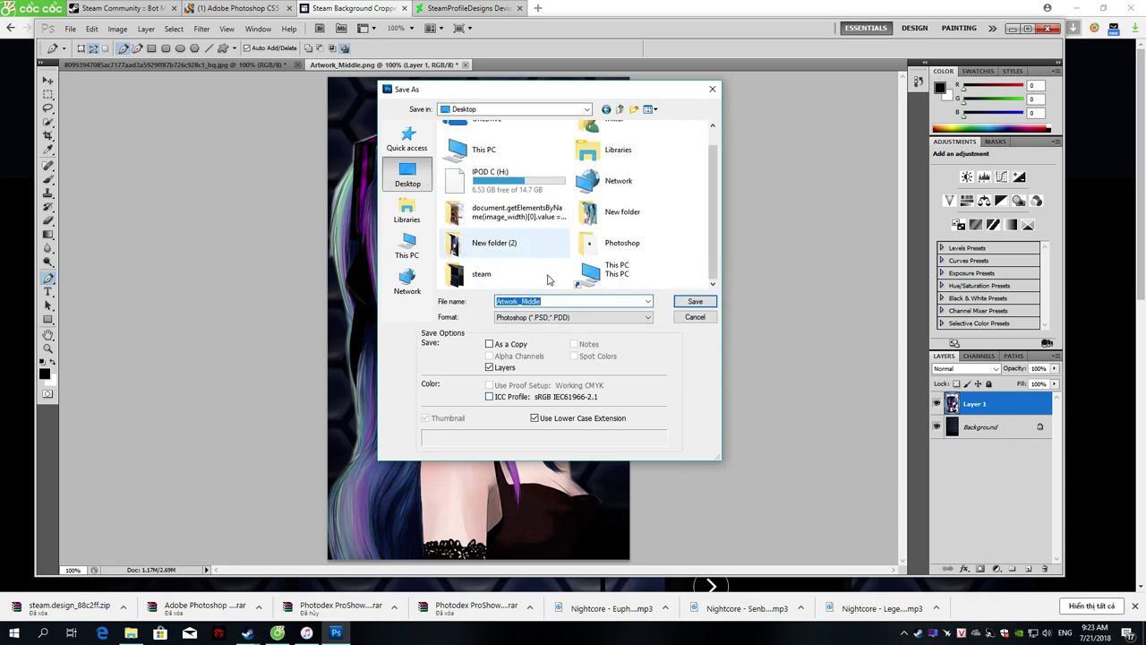
double_click(635, 249)
left_click(687, 303)
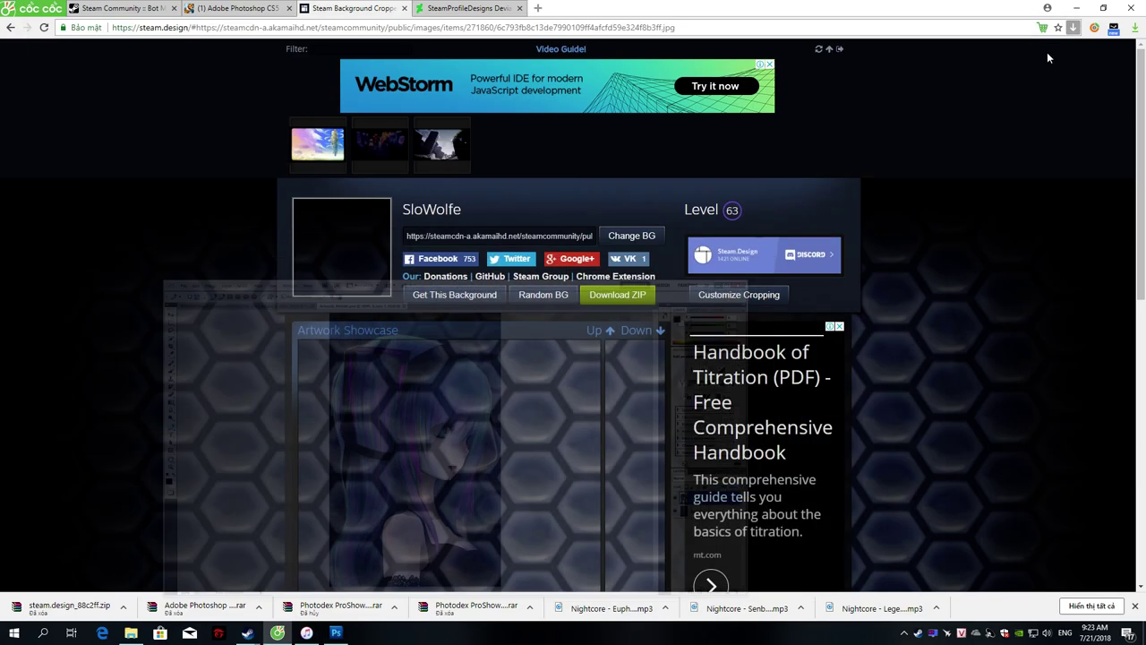
Step: Switch to File Explorer and try to open the saved Artwork_Middle PSD file from the Photoshop folder
left_click(1013, 27)
left_click(1075, 9)
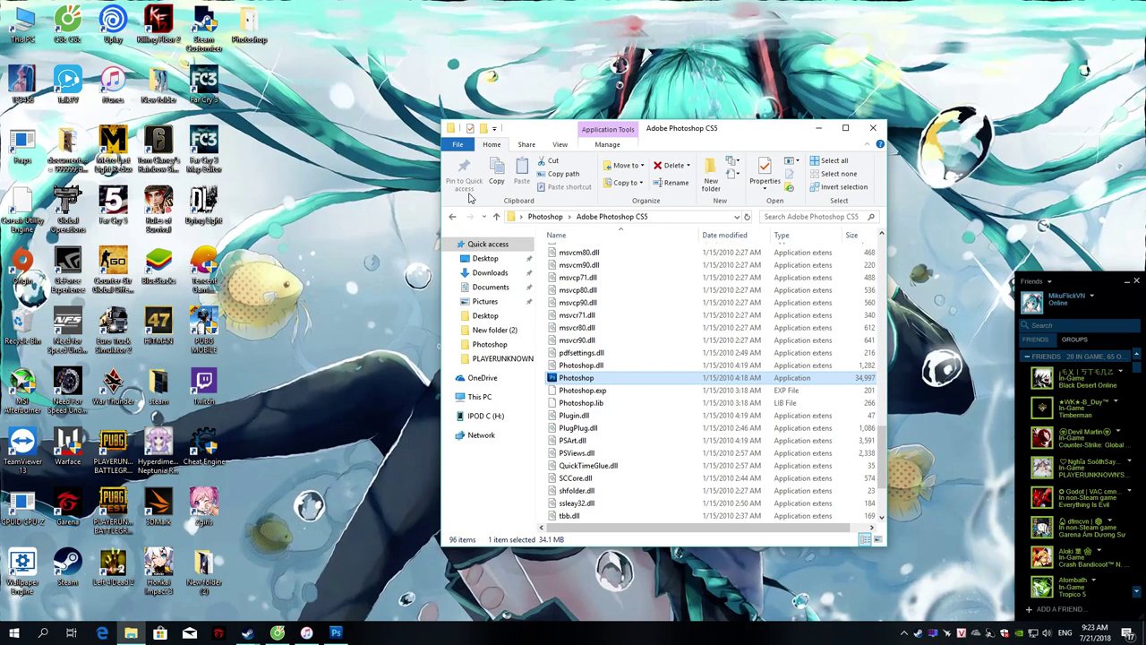
left_click(454, 217)
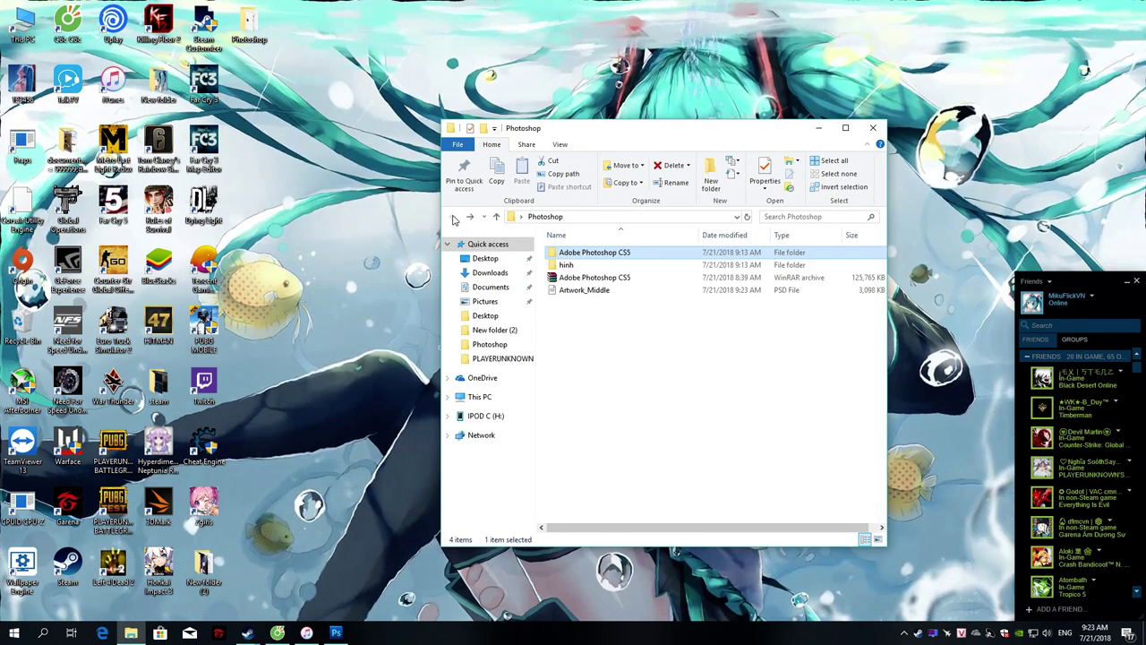
double_click(587, 290)
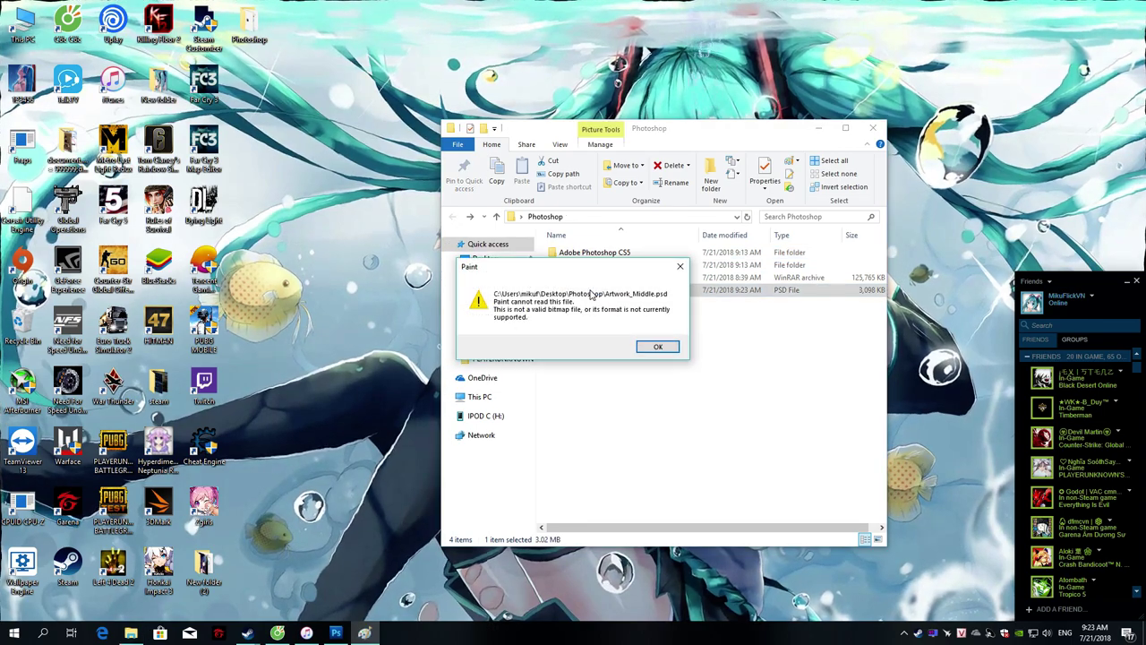
left_click(656, 347)
Step: Return to Photoshop and export the composite for web as the GIF Artwork_Middle-2 in the desktop's Photoshop folder
left_click(348, 631)
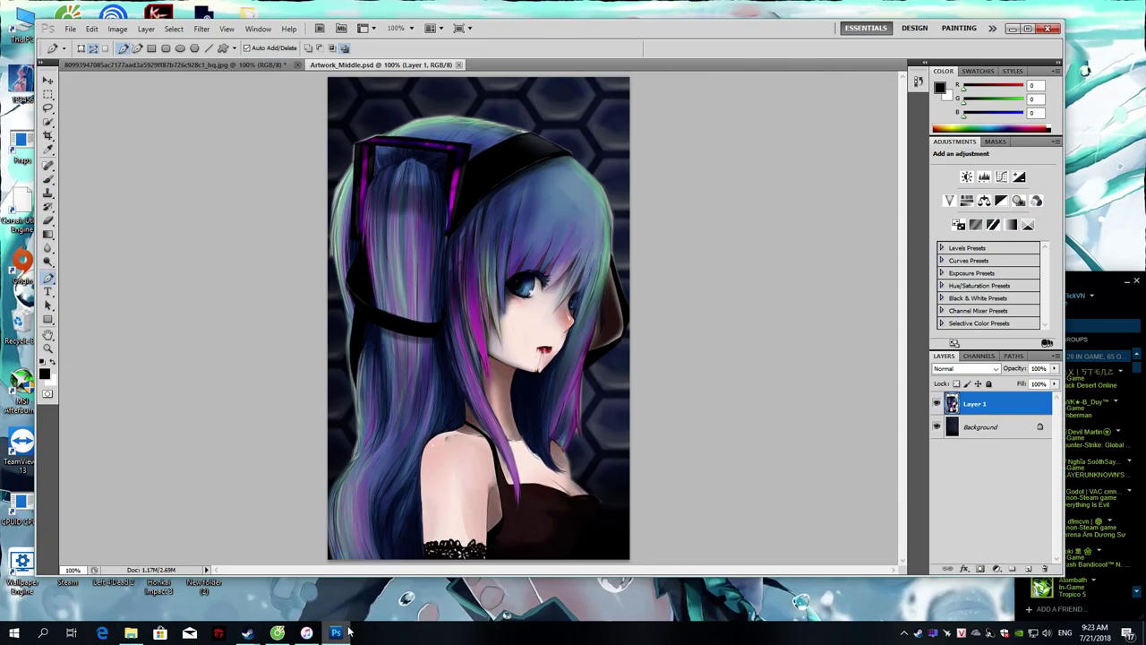
left_click(72, 28)
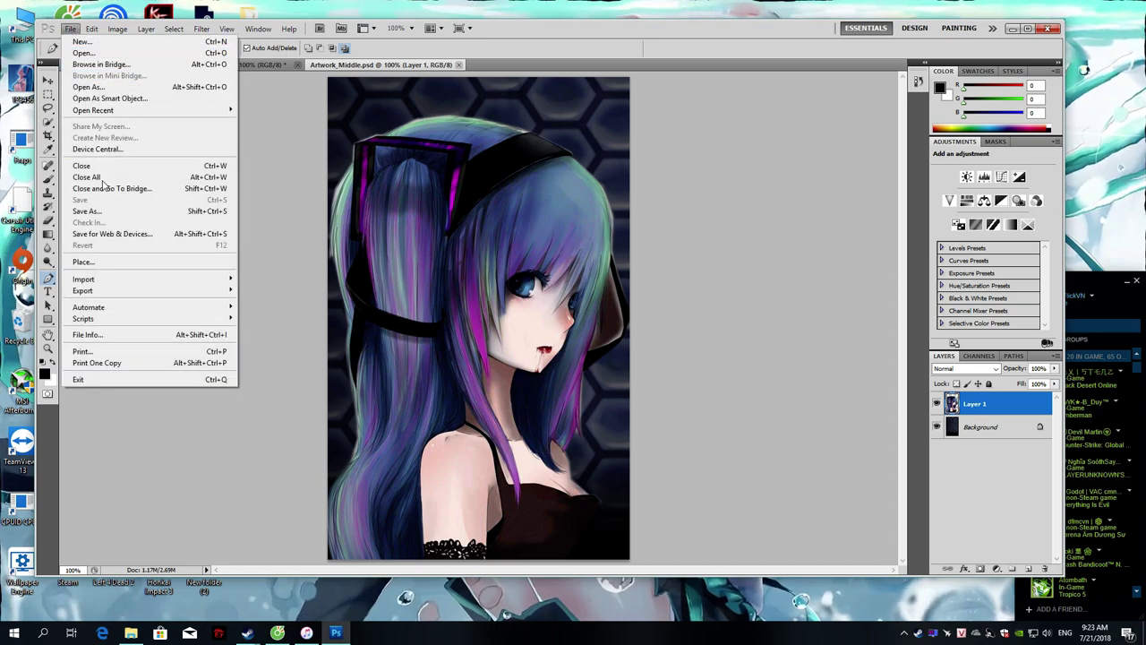
left_click(113, 234)
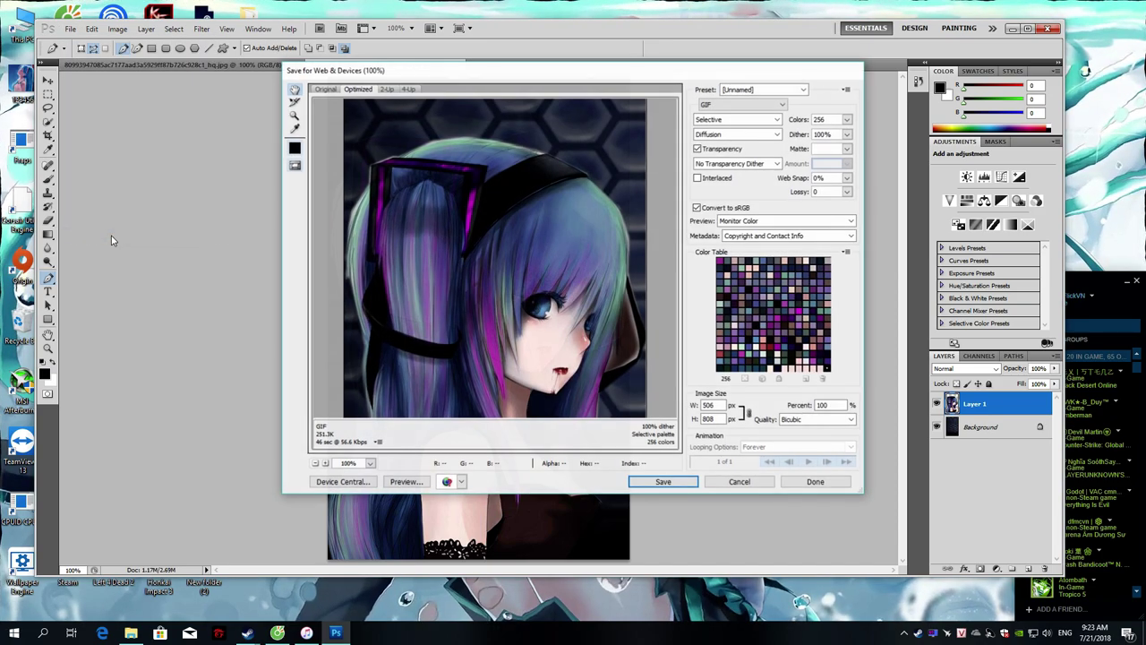
scroll(590, 349, "down", 5)
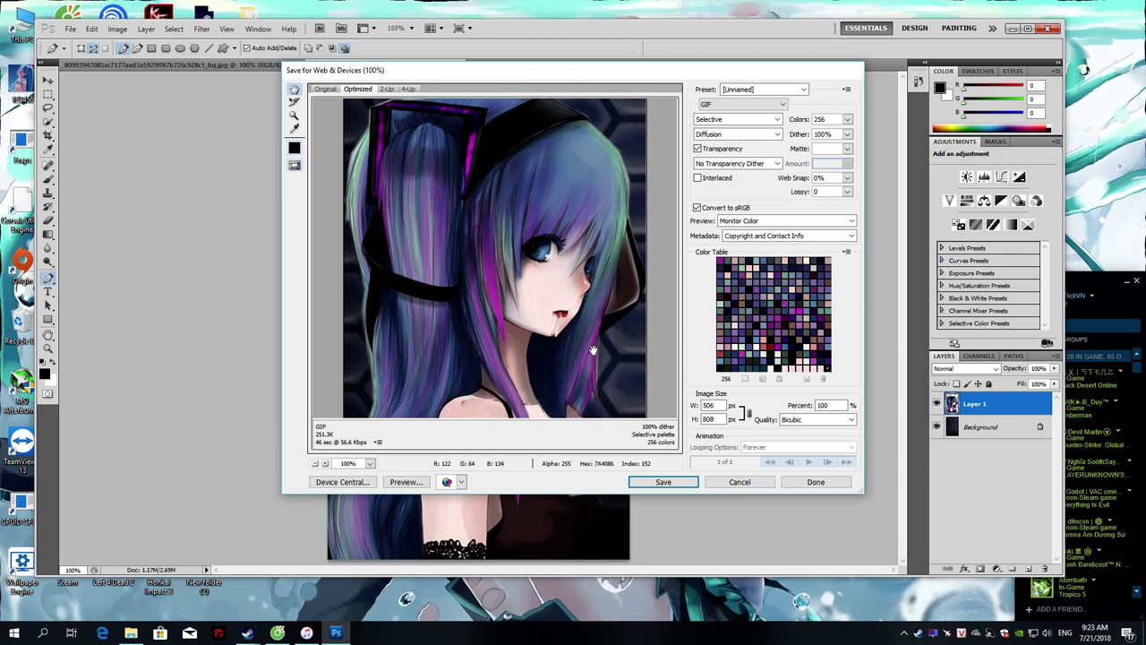
scroll(591, 350, "up", 5)
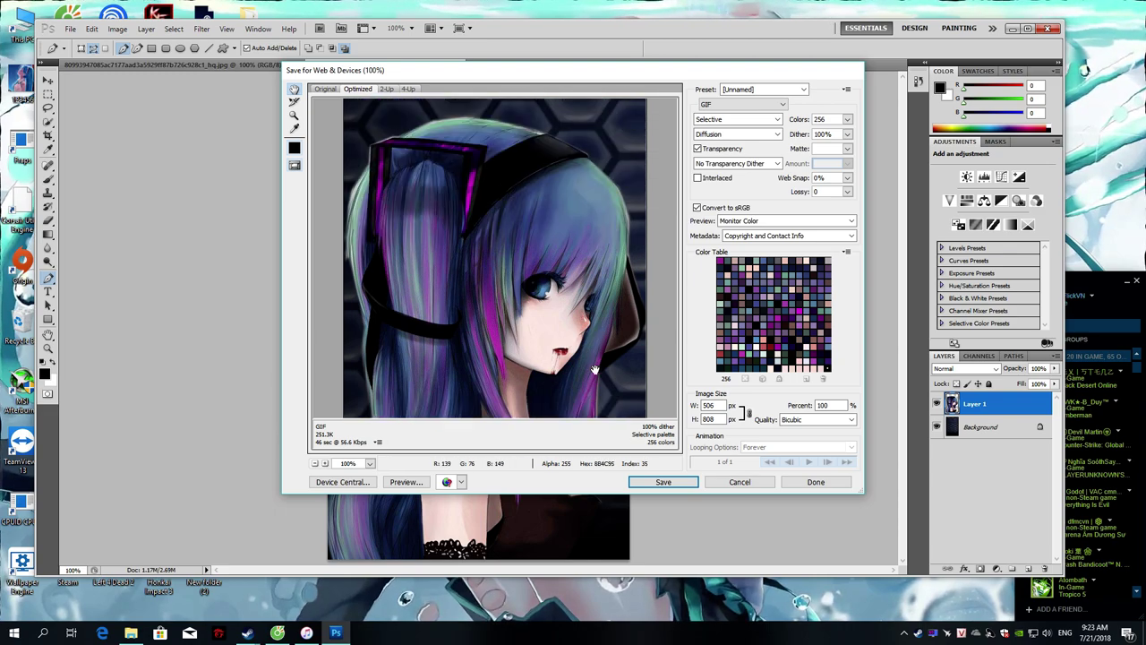
scroll(594, 369, "down", 3)
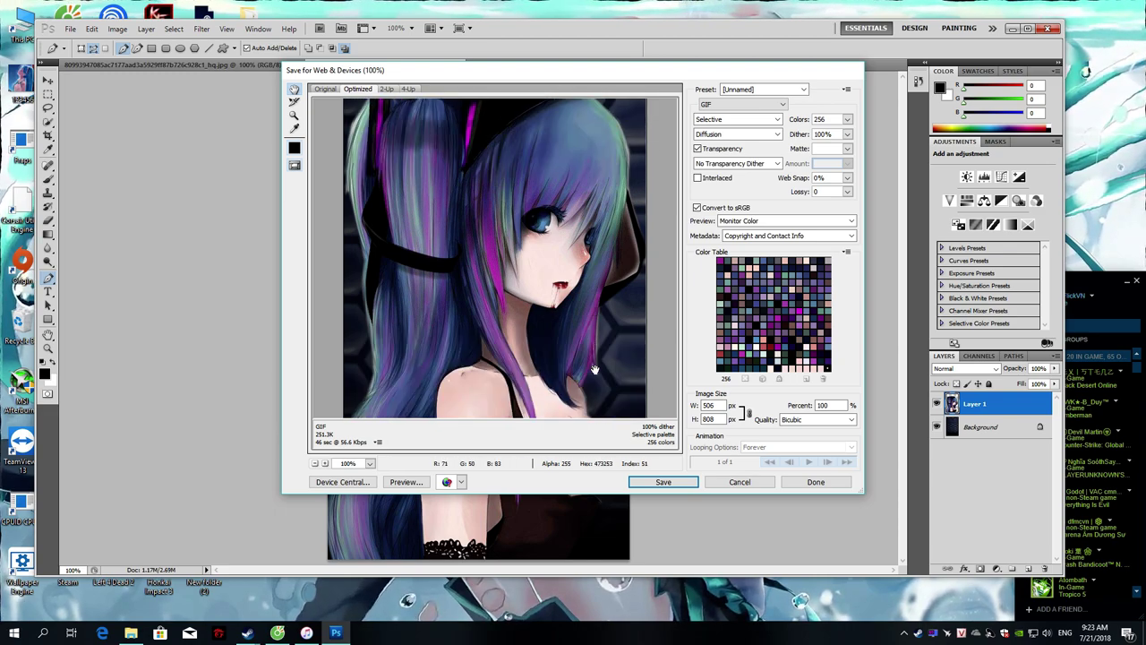
scroll(594, 369, "down", 2)
left_click(662, 481)
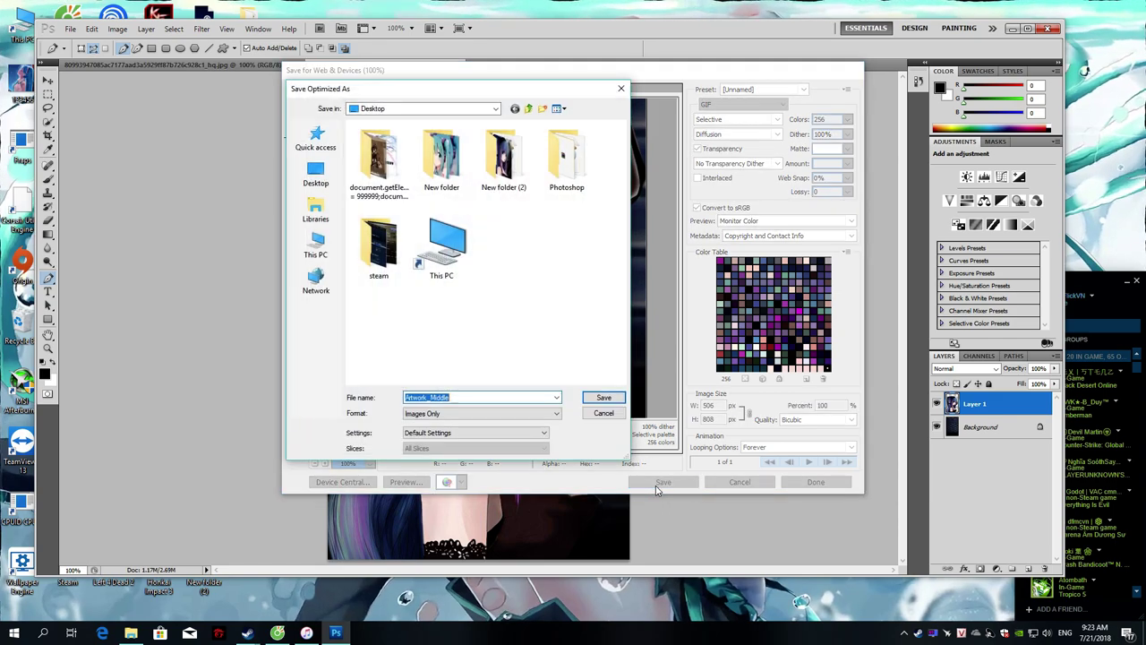
double_click(571, 179)
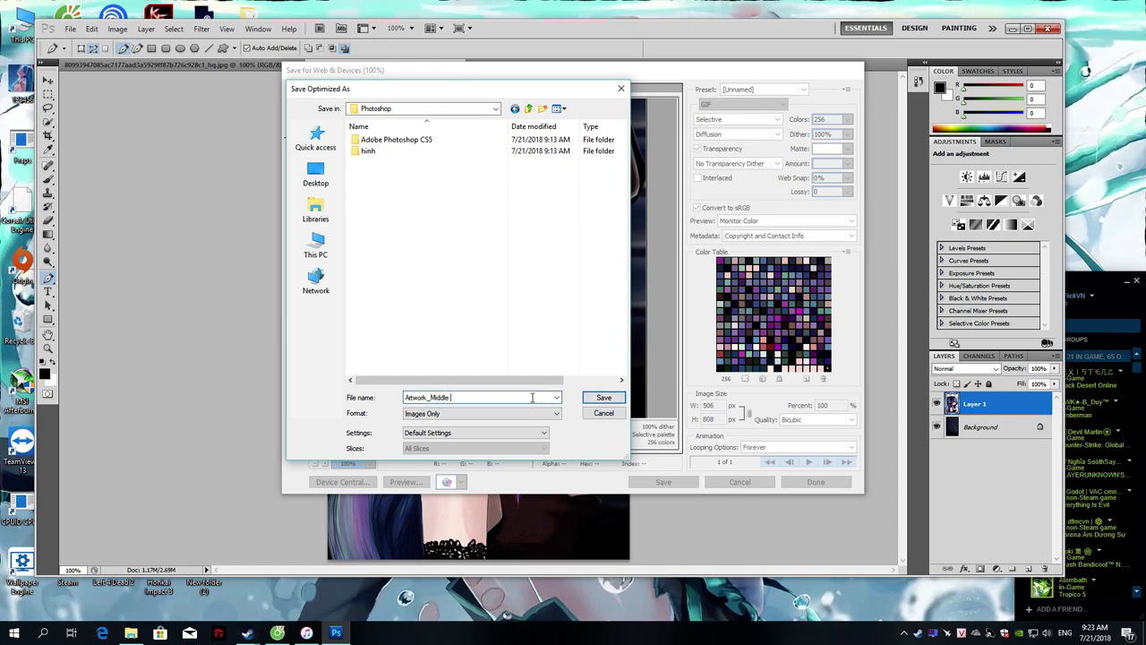
left_click(609, 404)
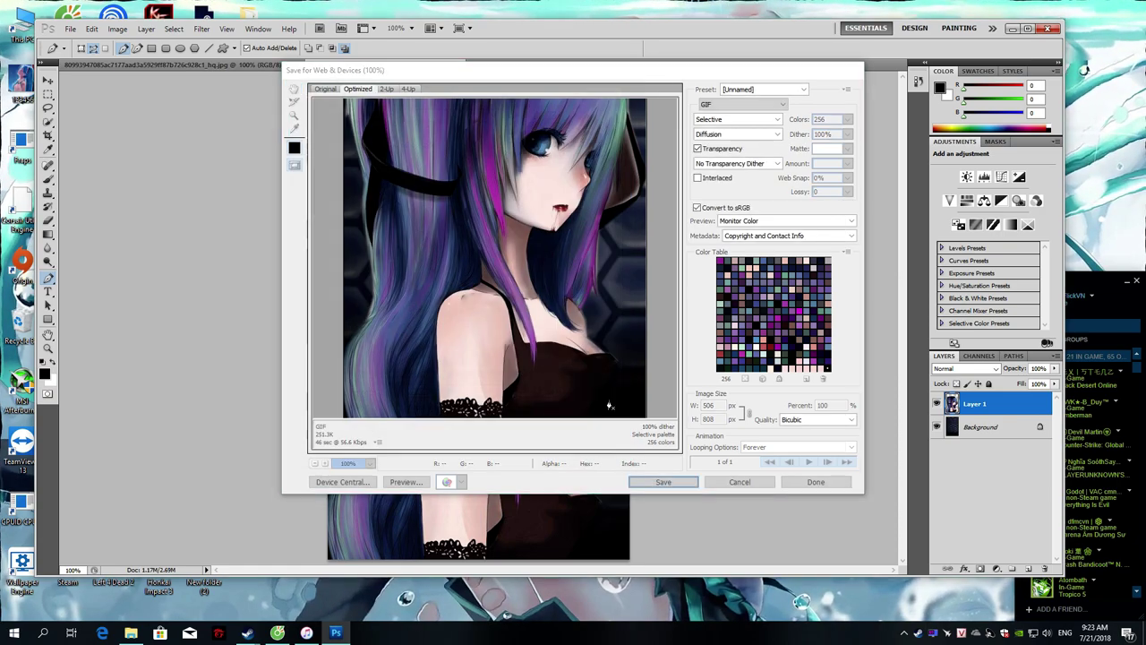
Step: Check the exported Artwork_Middle-2 GIF in the image viewer and close the viewer
left_click(1009, 30)
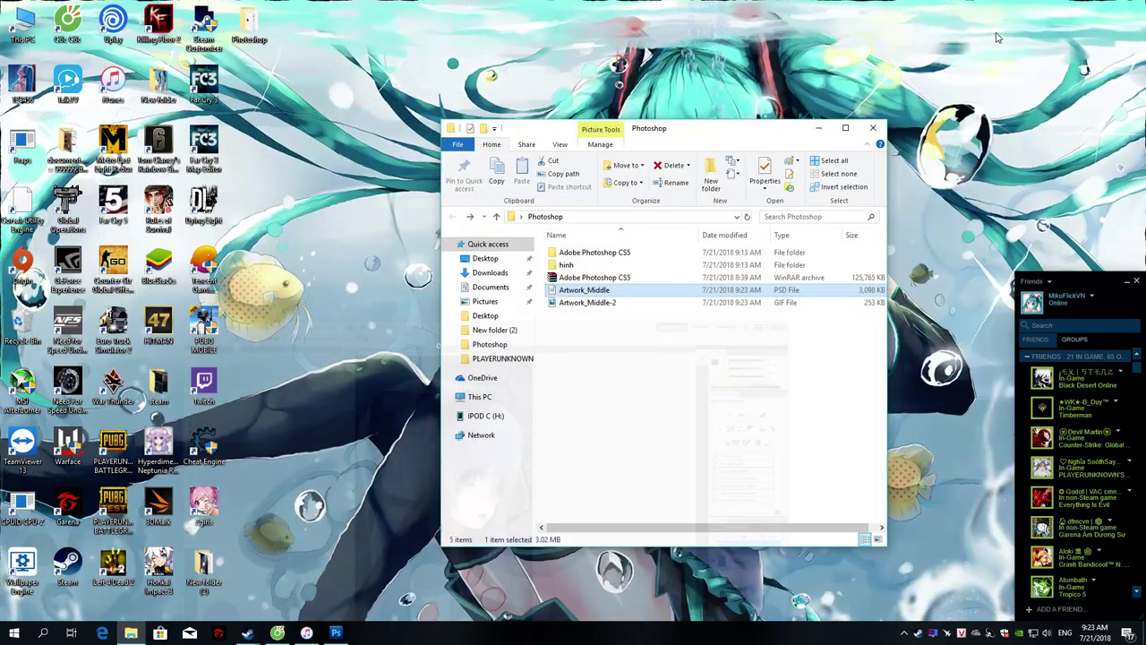
double_click(591, 303)
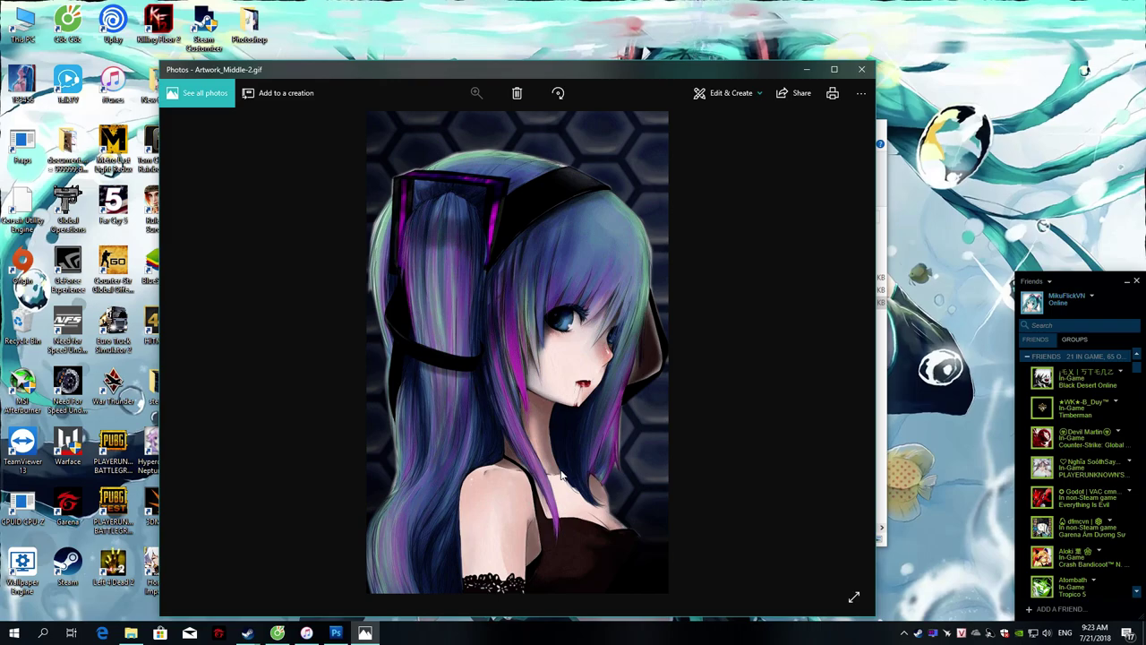
left_click(861, 69)
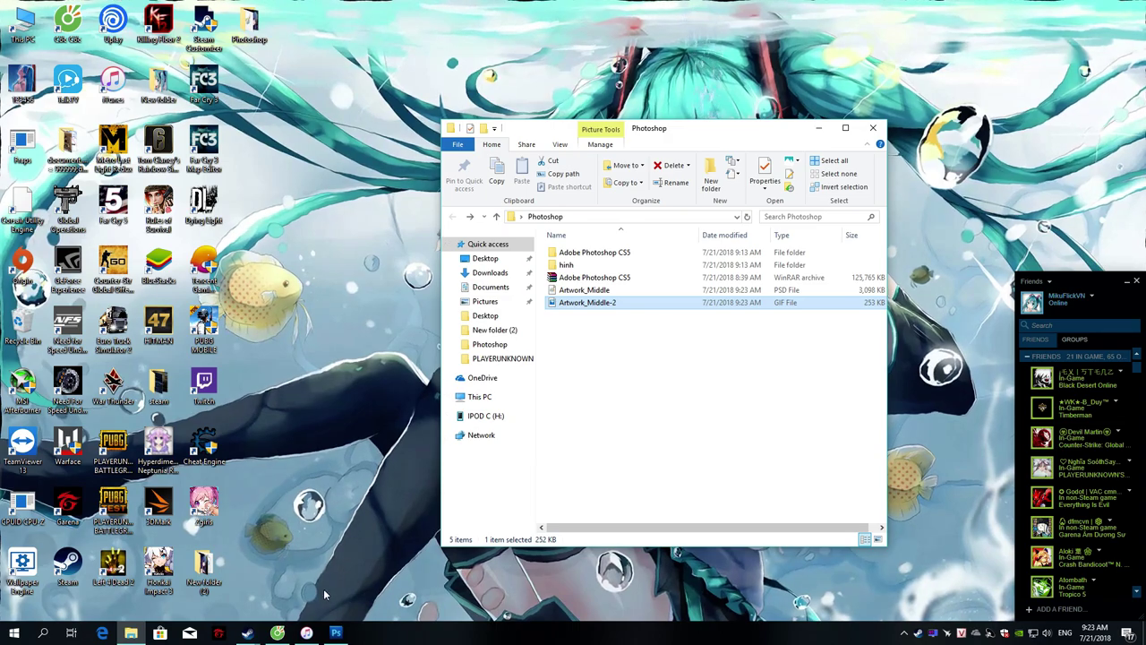
Step: Switch to the browser's Steam Community page and open the Workshop from the community section
left_click(284, 634)
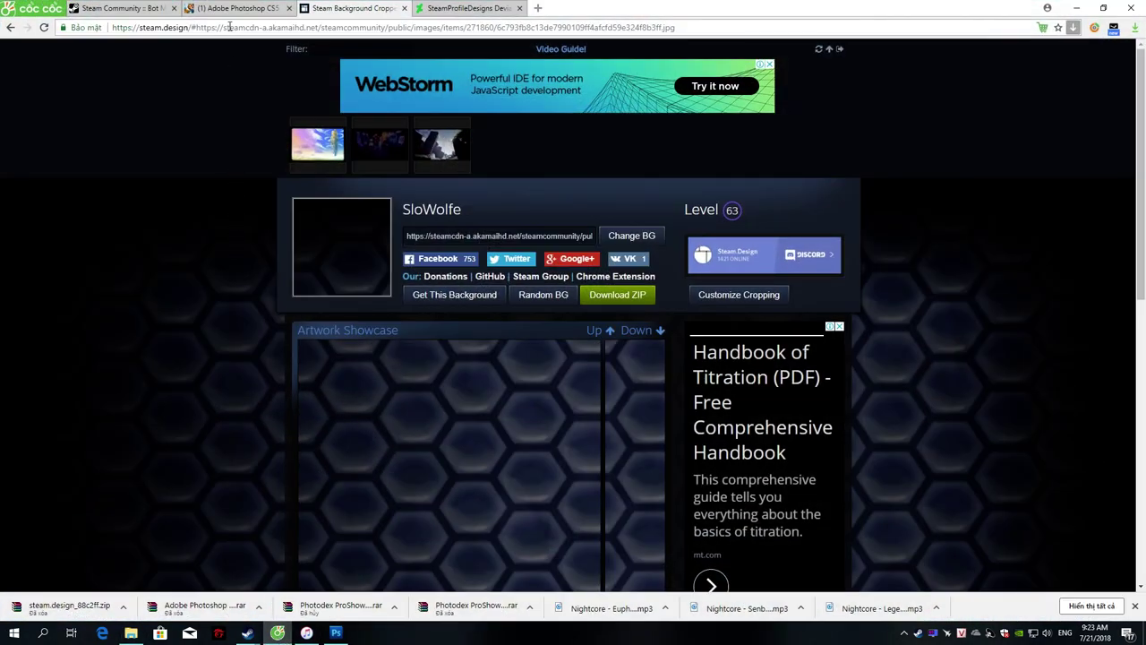
left_click(152, 12)
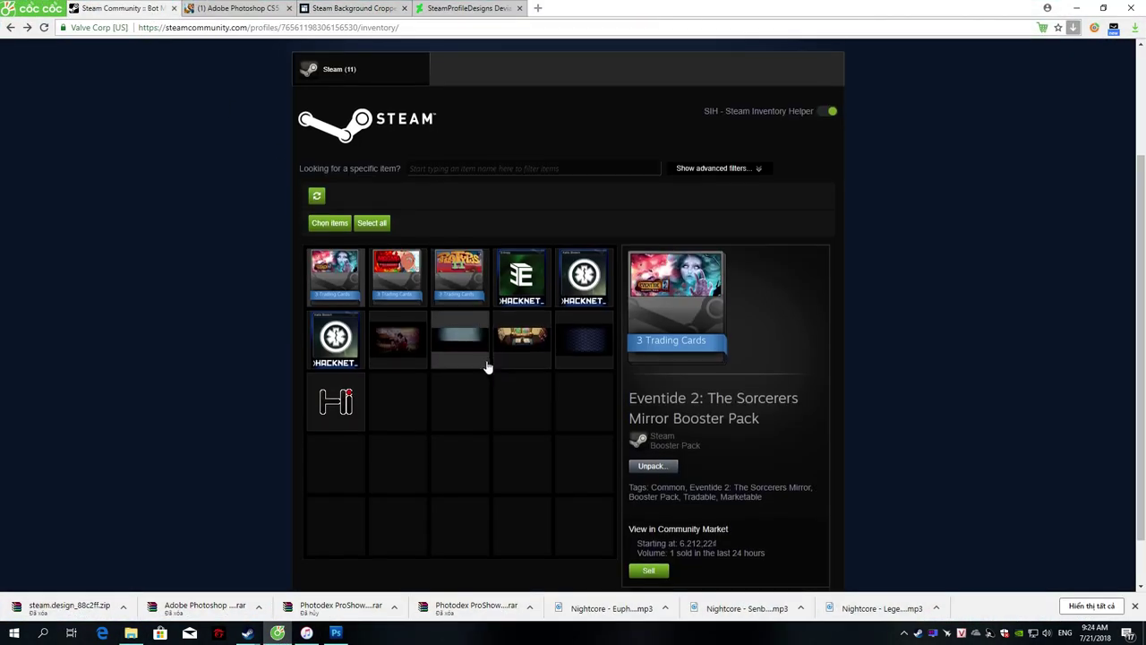
scroll(486, 363, "up", 2)
mouse_move(551, 74)
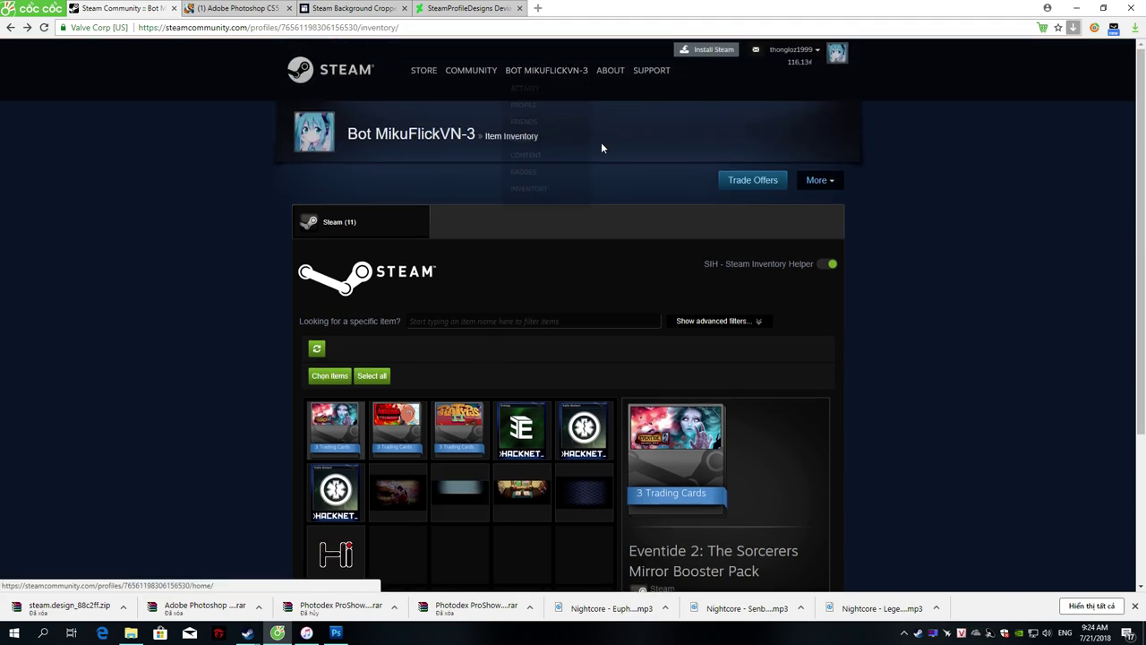
mouse_move(471, 71)
left_click(464, 126)
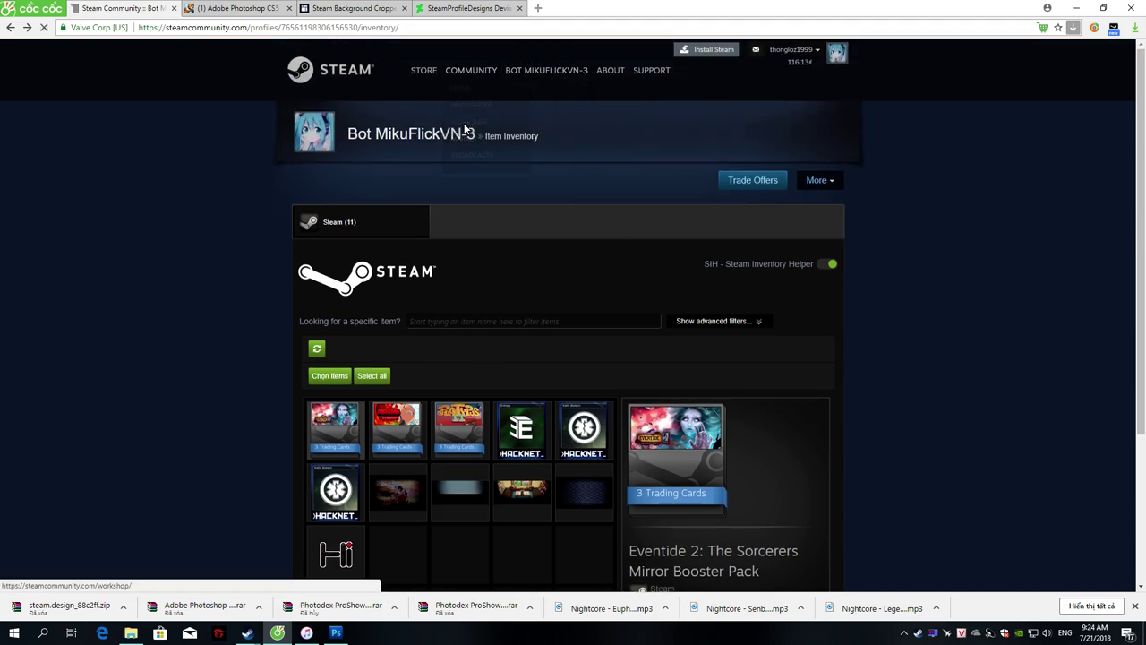
Step: Open the account's Artwork section through its Workshop files and start an artwork upload that is not game specific
scroll(742, 212, "down", 5)
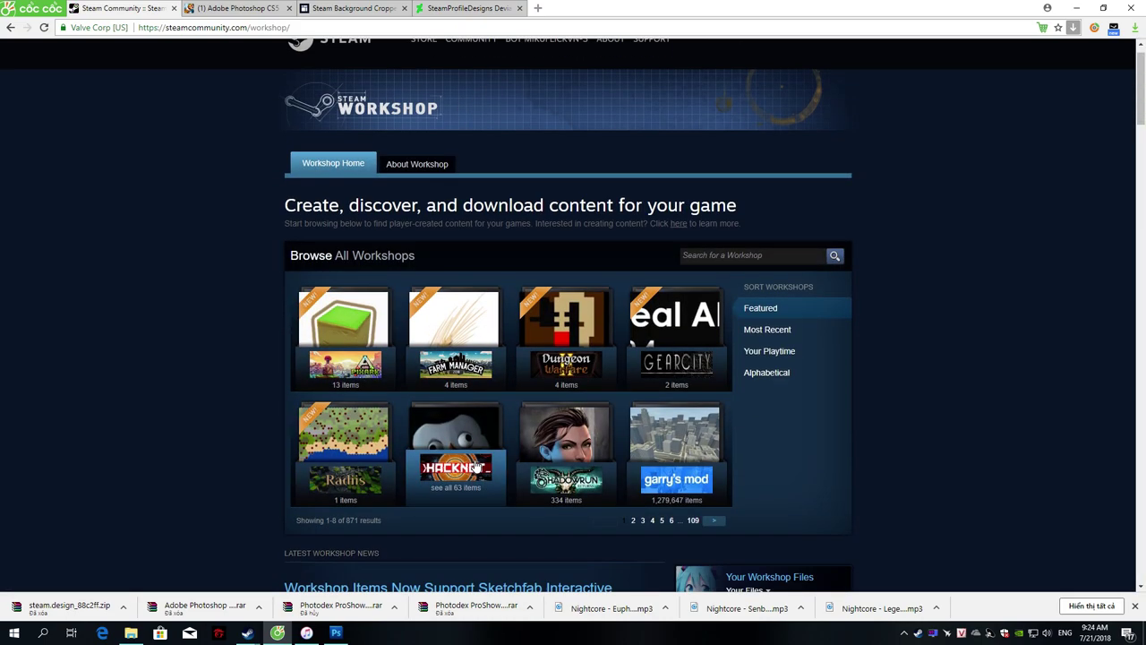
left_click(741, 207)
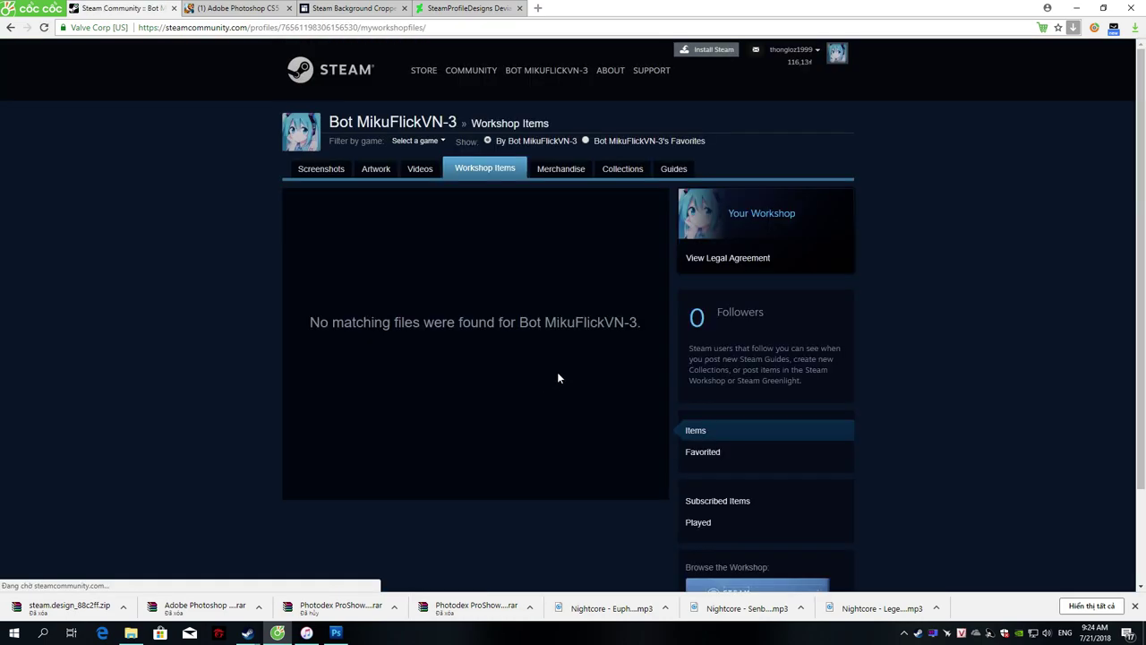
left_click(388, 176)
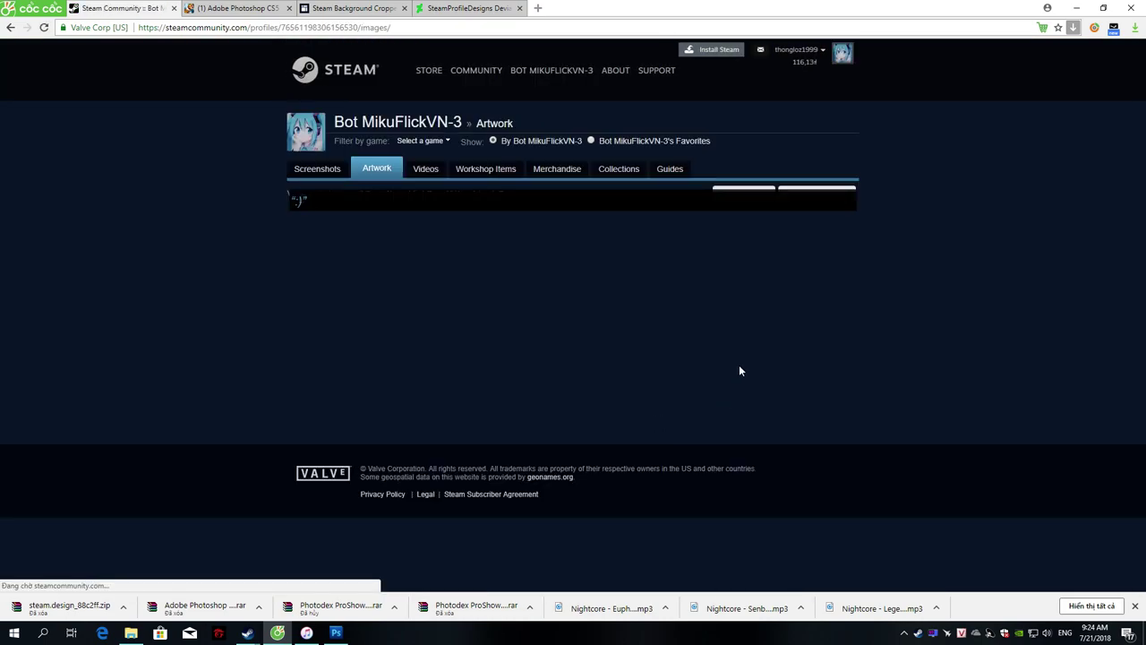
left_click(752, 196)
left_click(856, 145)
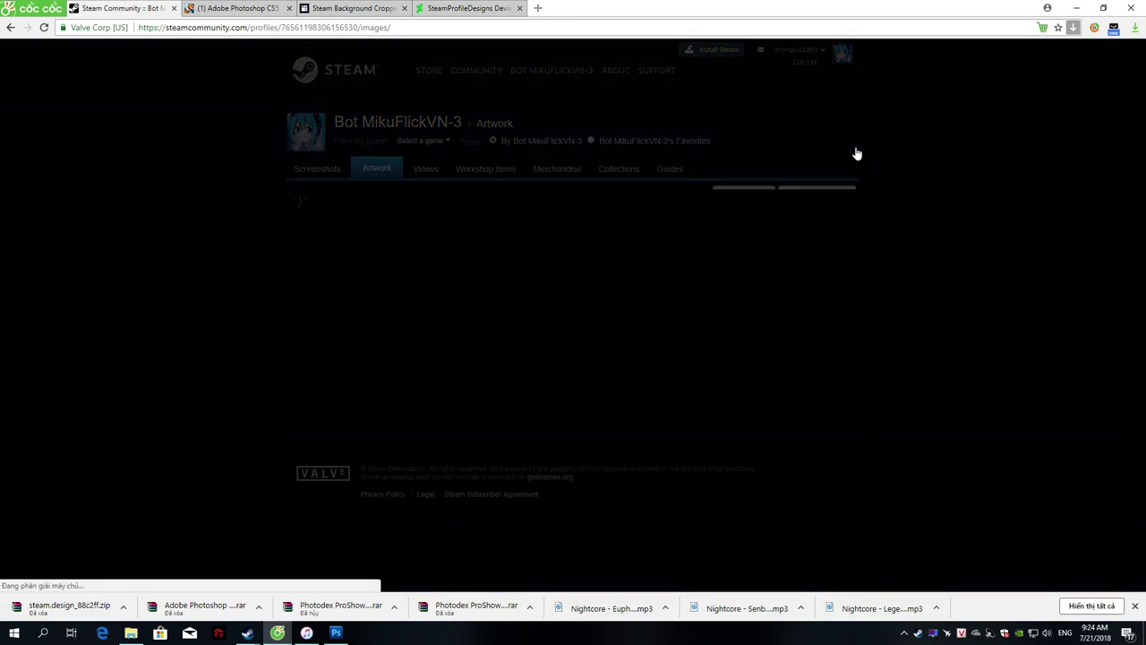
left_click(749, 192)
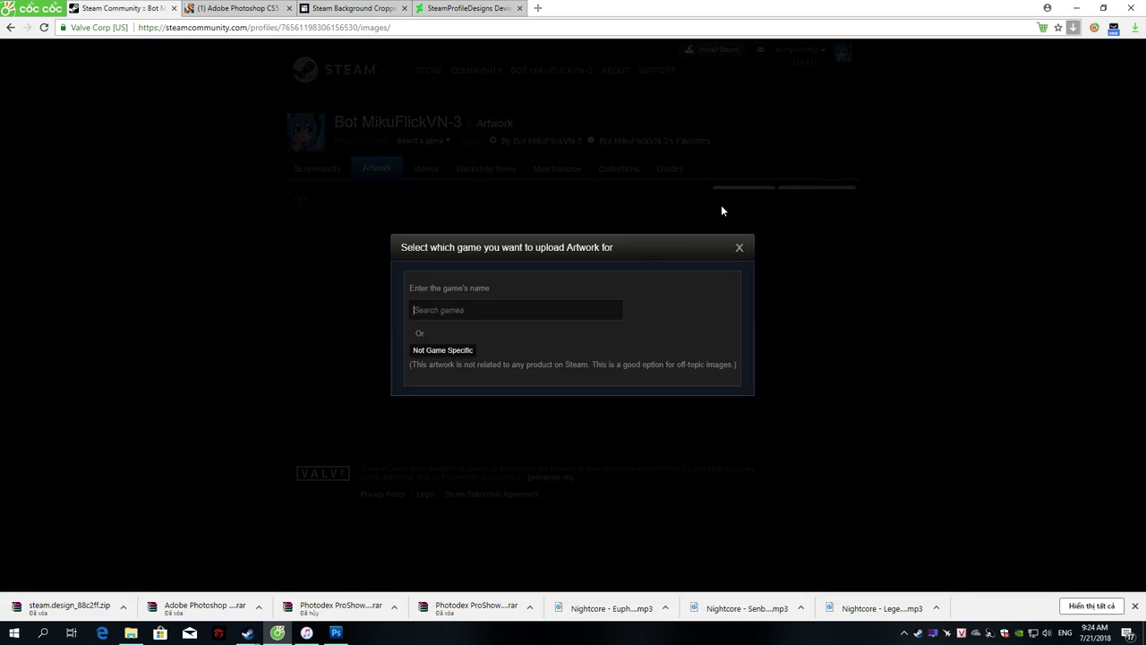
left_click(456, 353)
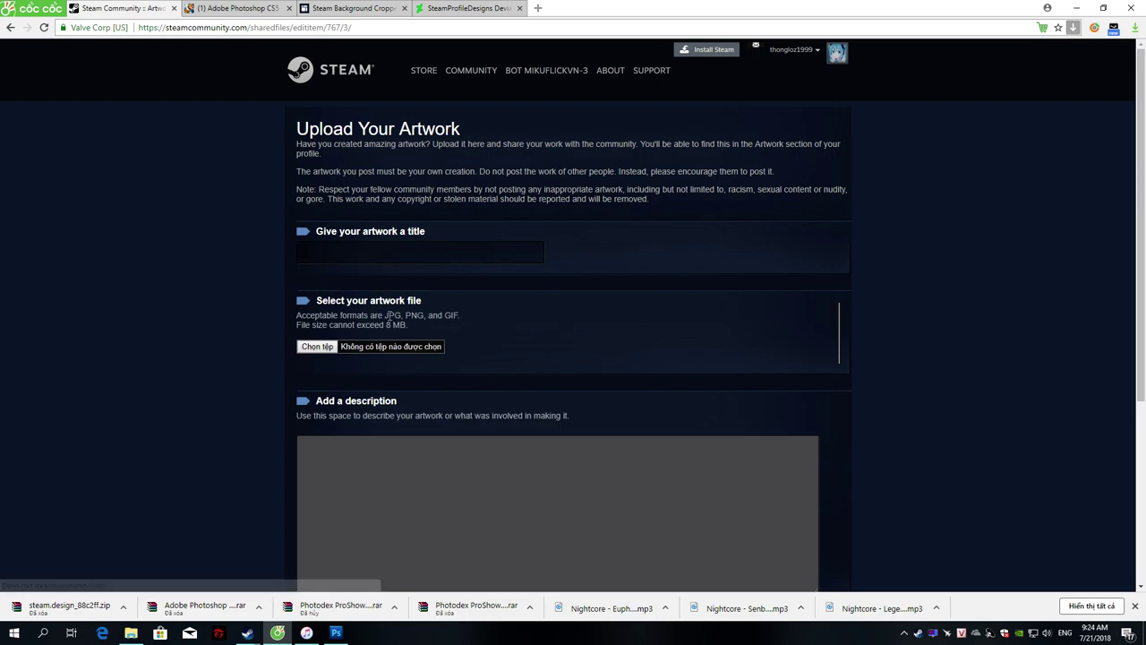
Step: Title the artwork 123, attach the Artwork_Middle-2 GIF from the desktop's Photoshop folder, and certify it as own work
left_click(358, 252)
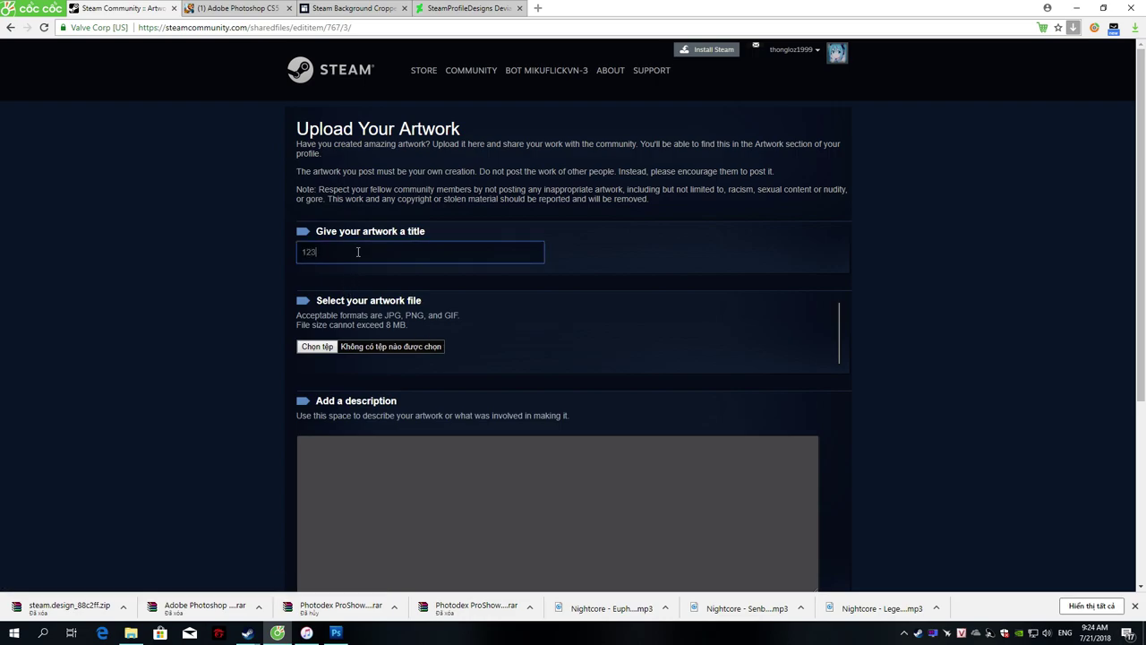
left_click(318, 347)
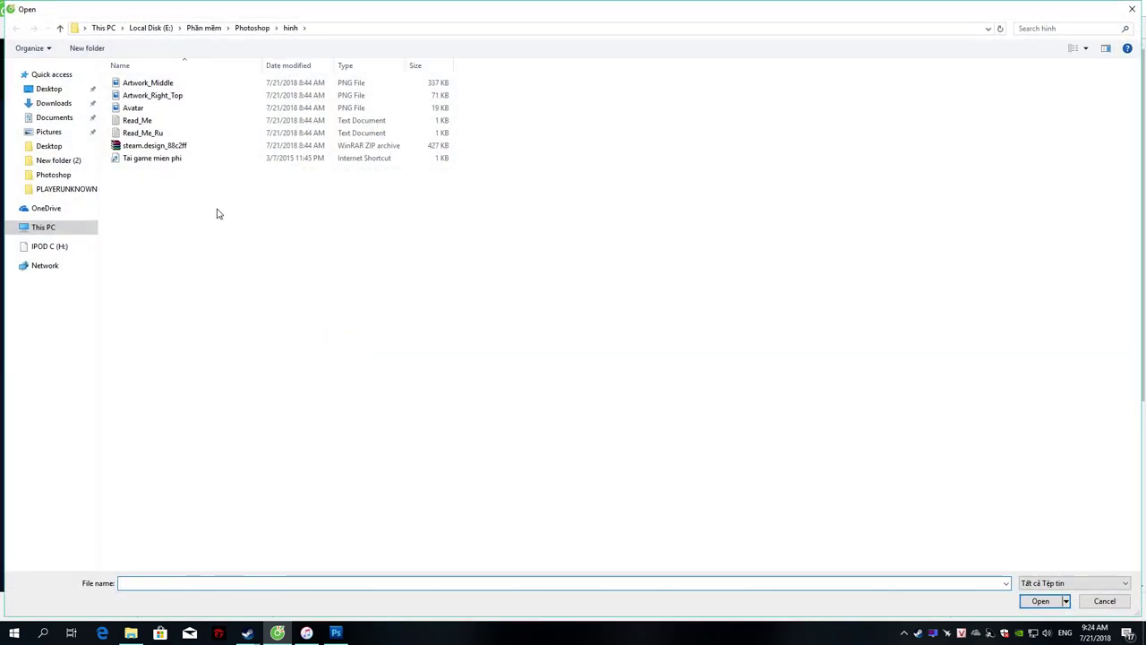
left_click(72, 226)
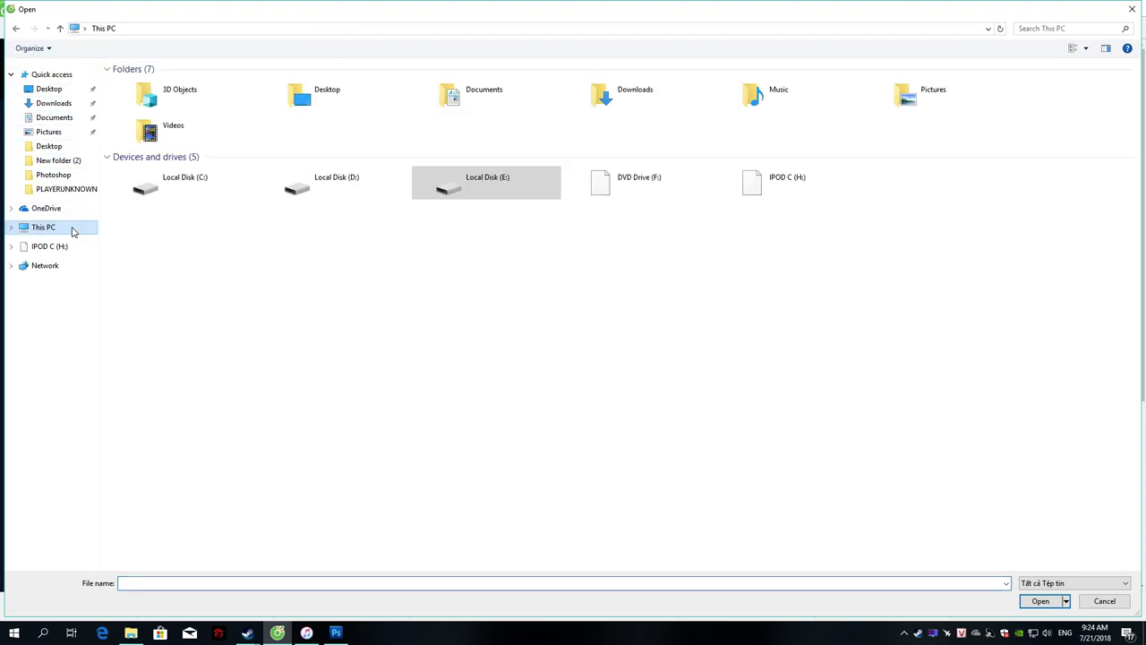
left_click(54, 90)
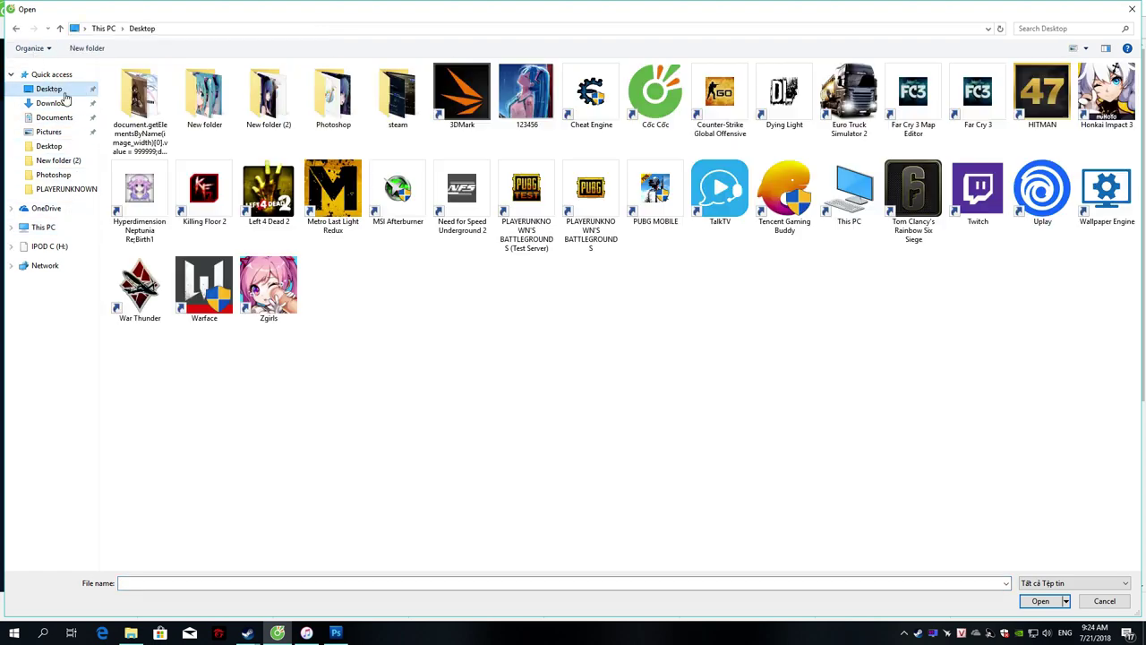
left_click(345, 112)
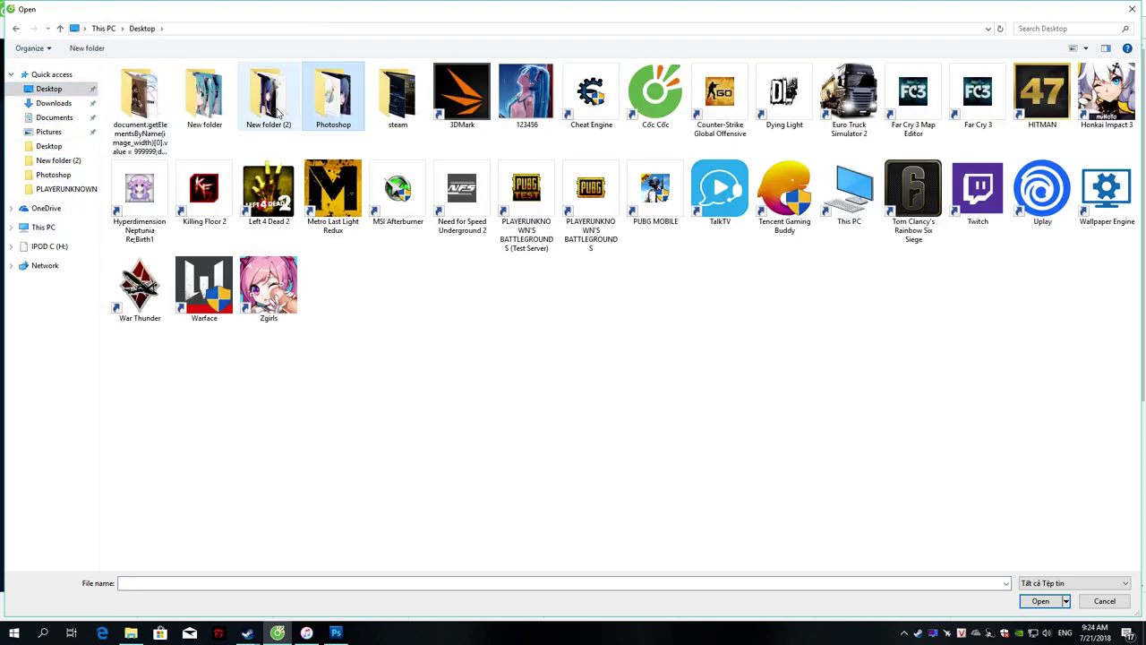
double_click(345, 105)
double_click(170, 134)
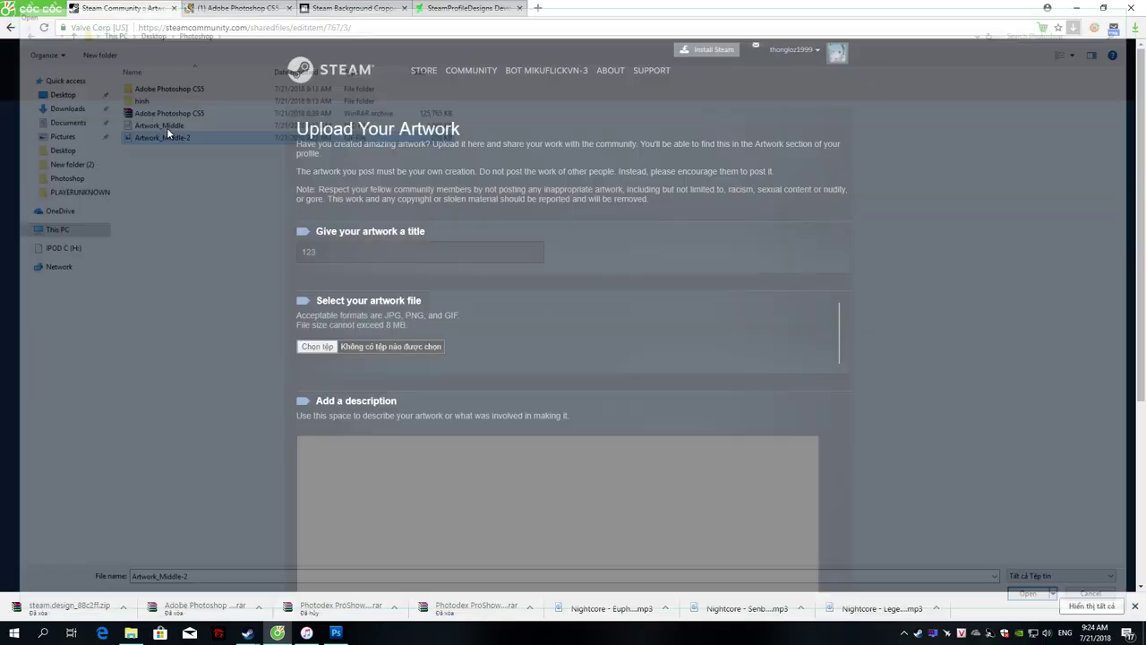
scroll(448, 435, "down", 5)
left_click(303, 449)
Step: Switch to the Steam client's profile page and copy the image_width and image_height code snippet from its info text
left_click(279, 633)
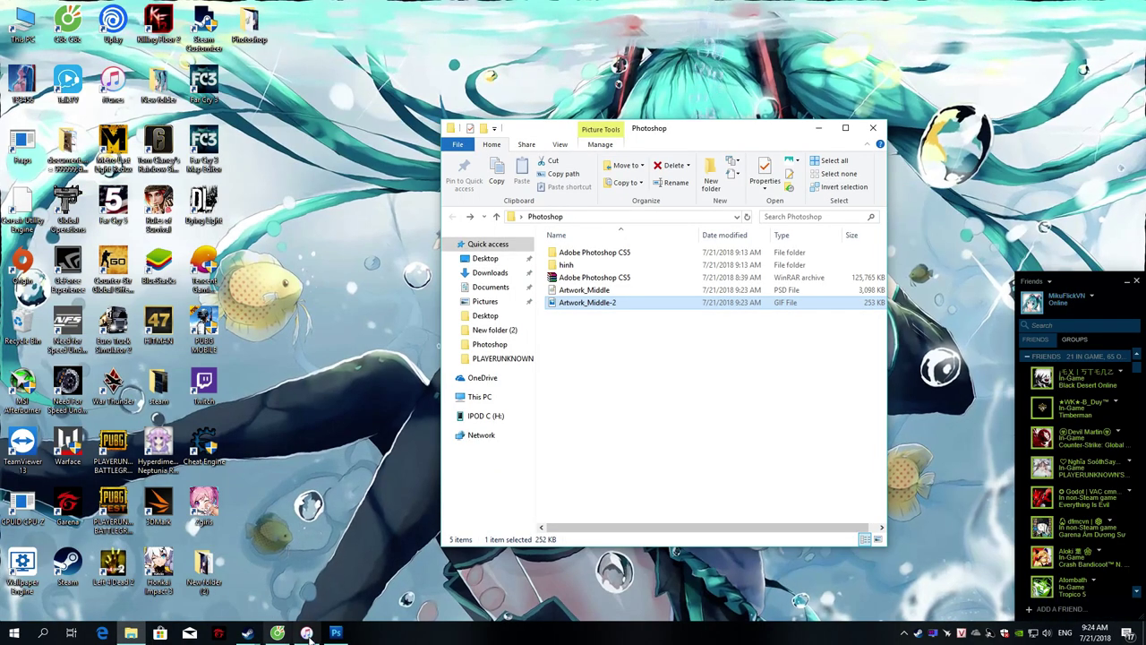
left_click(277, 633)
left_click(252, 634)
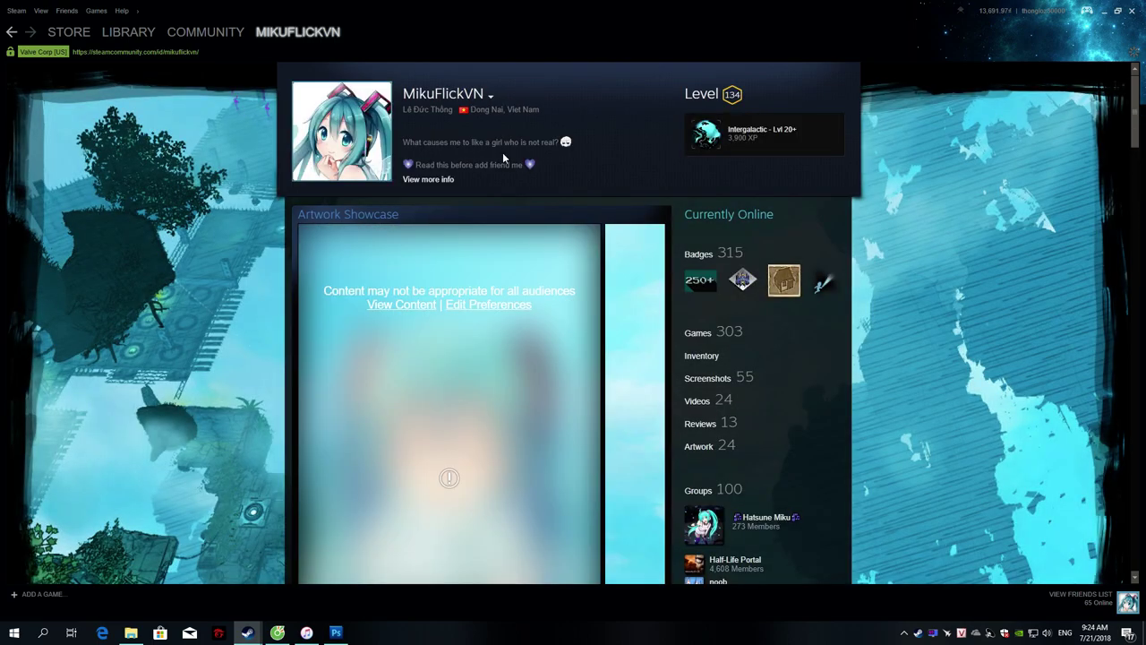
scroll(575, 359, "down", 15)
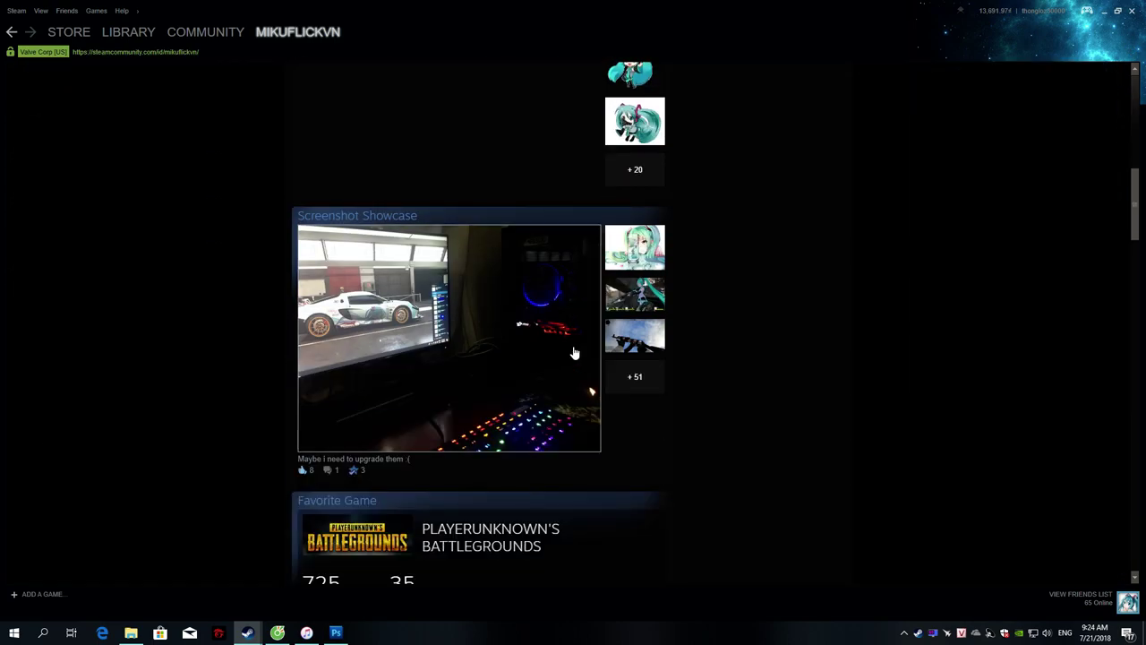
scroll(574, 352, "down", 10)
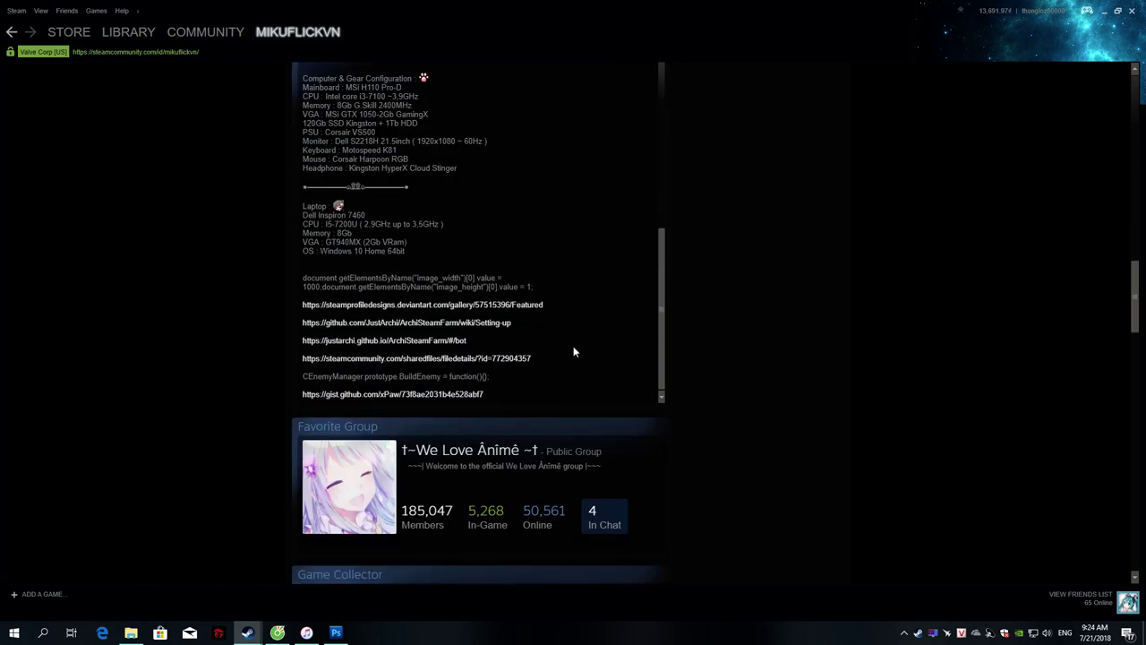
scroll(546, 340, "up", 2)
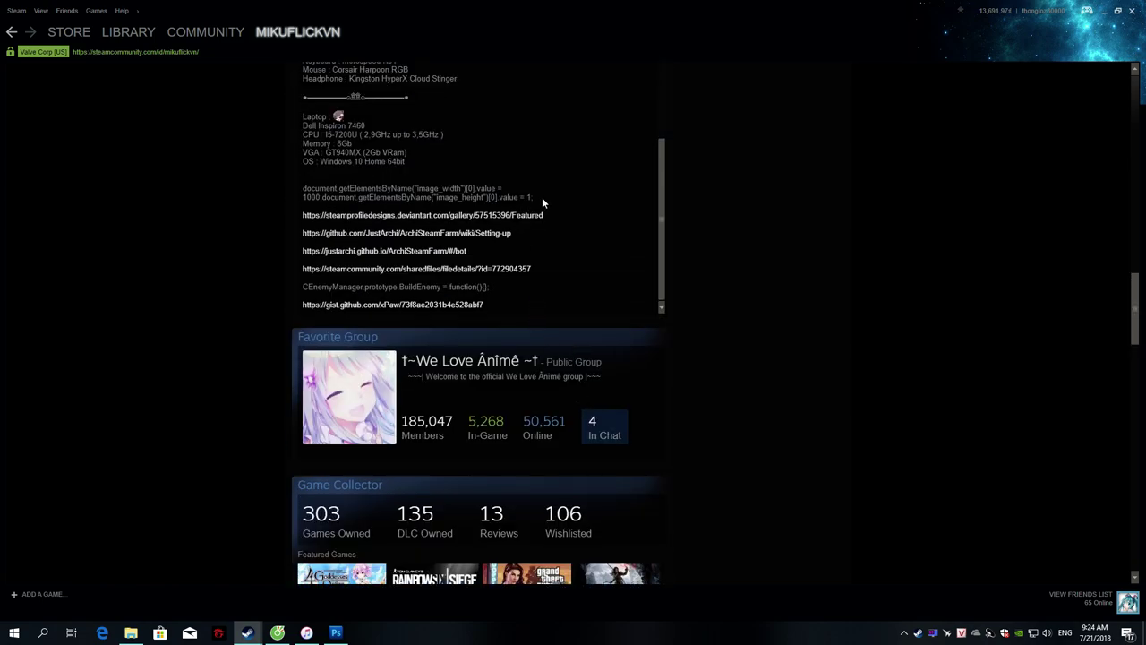
left_click_drag(315, 196, 302, 188)
right_click(327, 192)
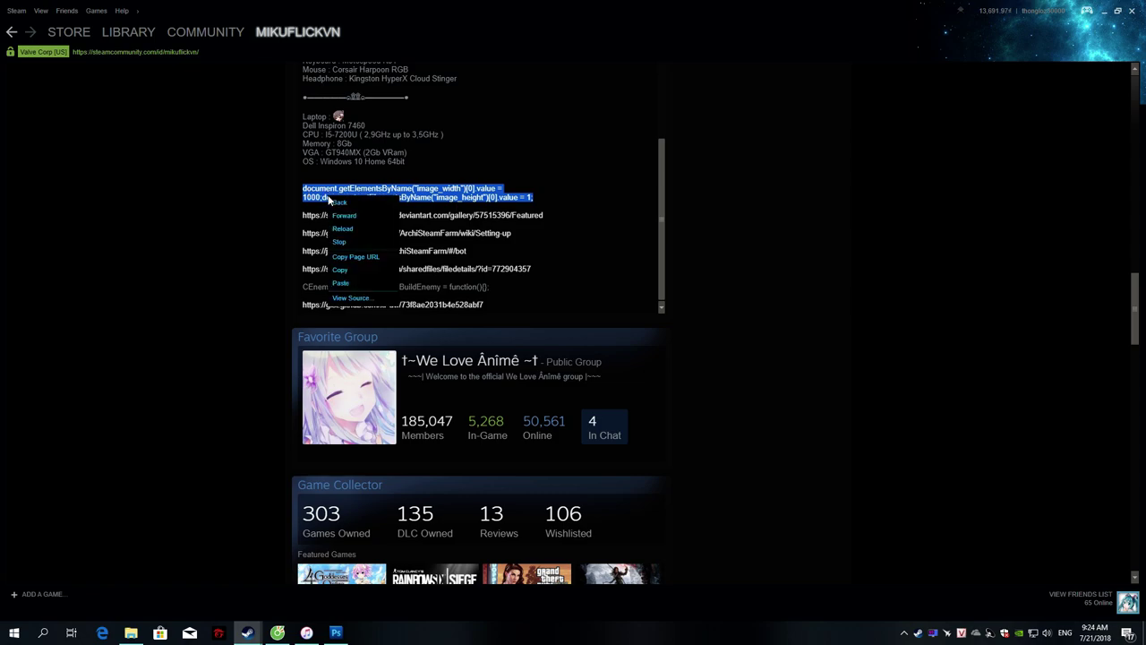
left_click(358, 270)
Step: Return to the browser's upload form, run the snippet setting image_width 1000 and image_height 1 in the developer console, and save the artwork
left_click(278, 632)
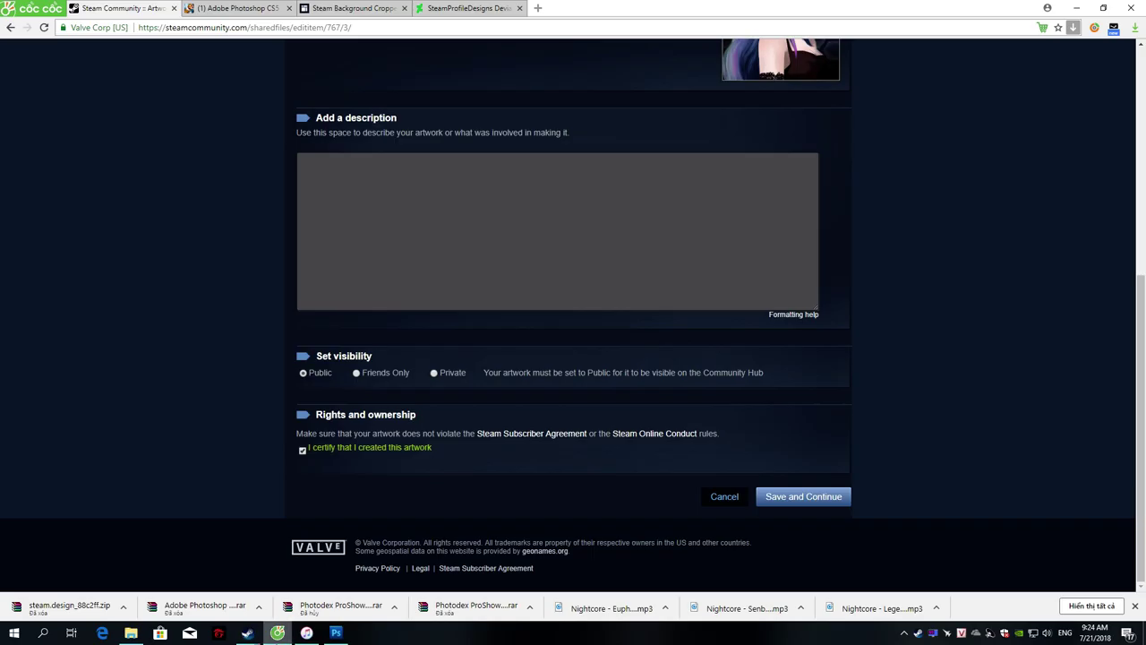
scroll(654, 443, "up", 5)
key("ctrl+shift+j")
right_click(841, 83)
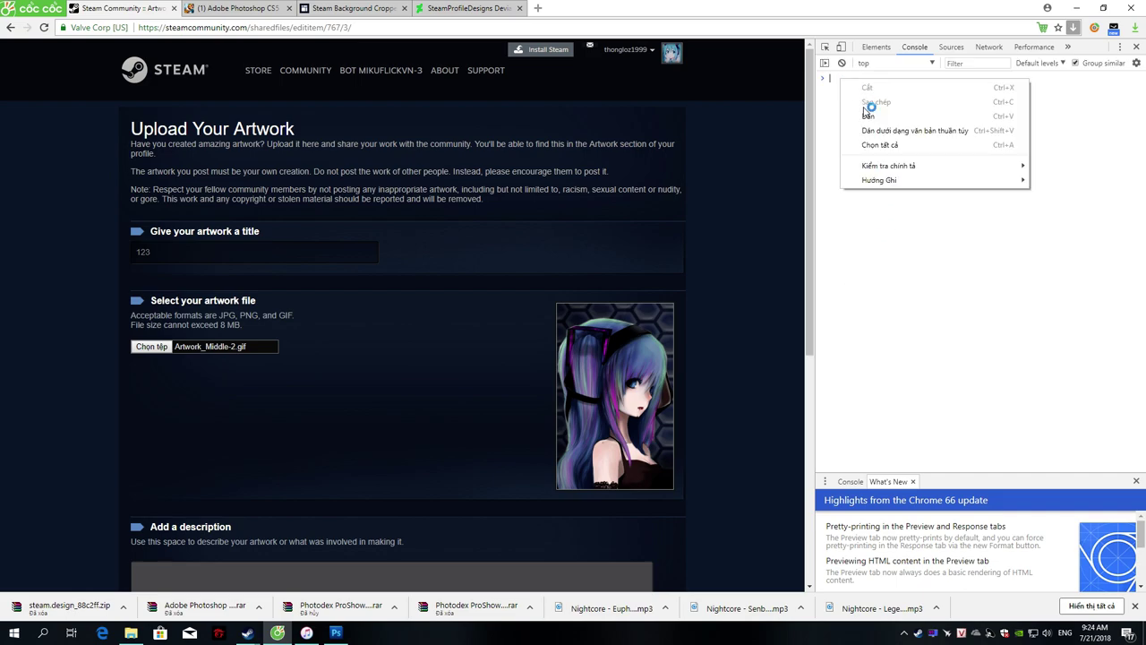
left_click(865, 117)
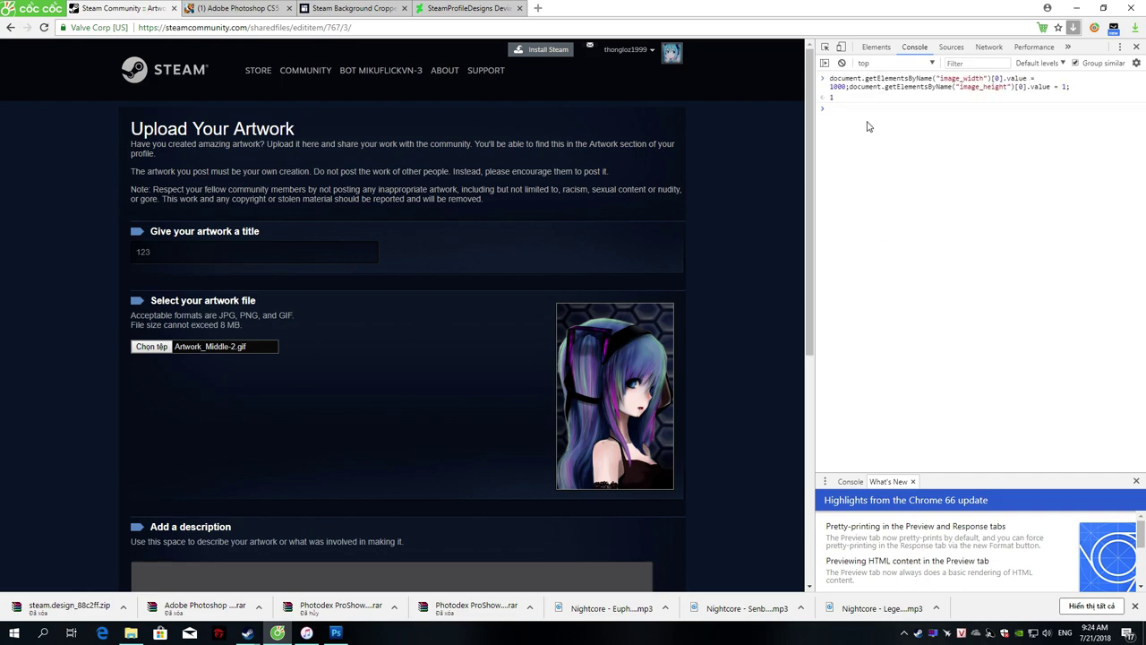
scroll(660, 338, "down", 5)
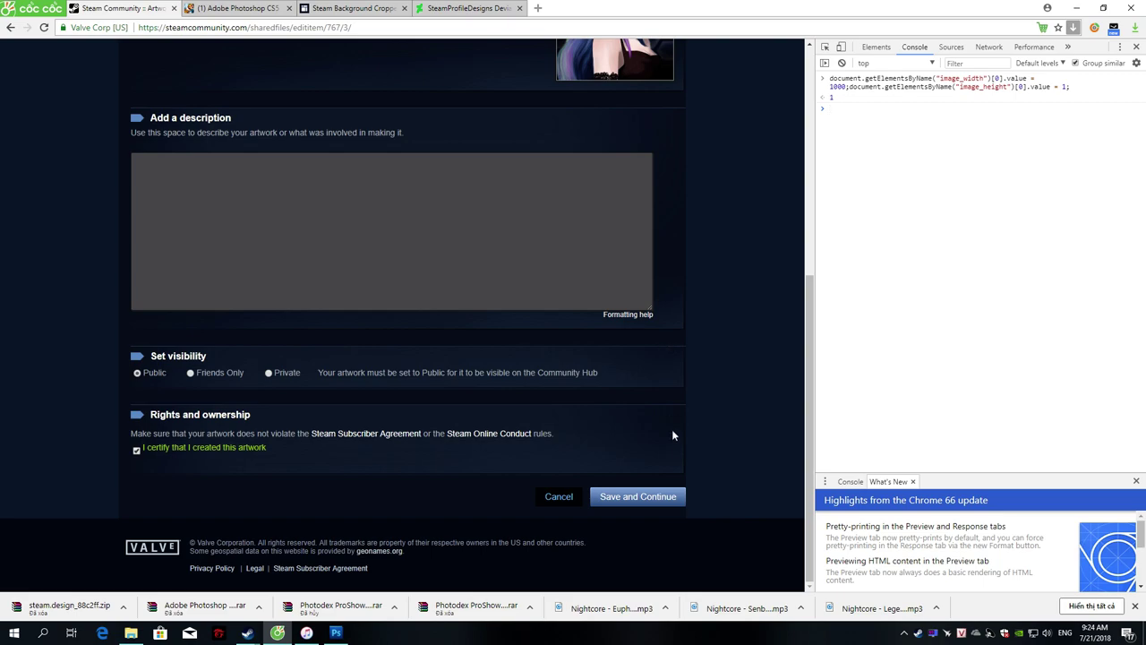
left_click(656, 499)
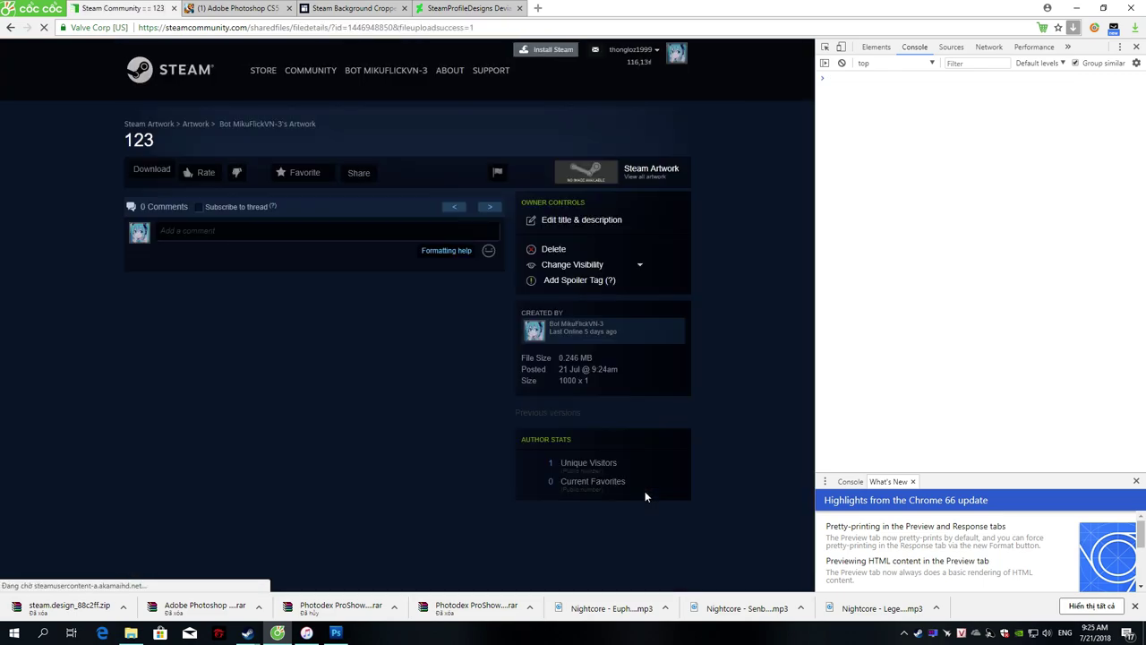
Step: Go back through the Workshop files to the Artwork section and start a second upload that is not game specific
scroll(442, 431, "down", 5)
scroll(441, 431, "up", 5)
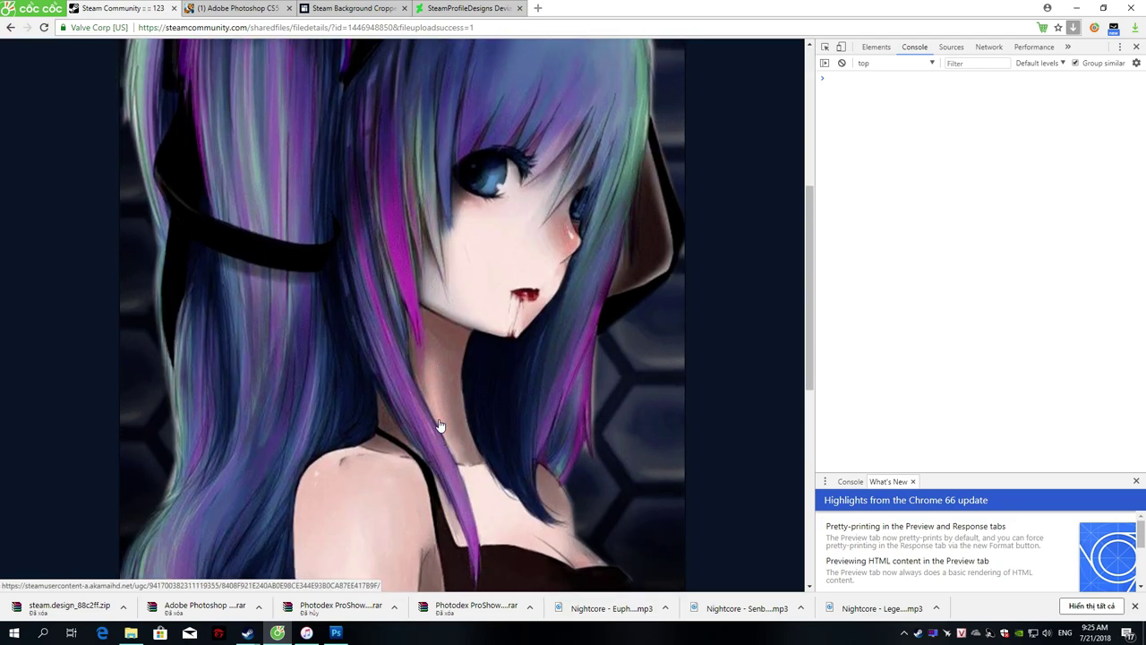
mouse_move(304, 68)
left_click(307, 130)
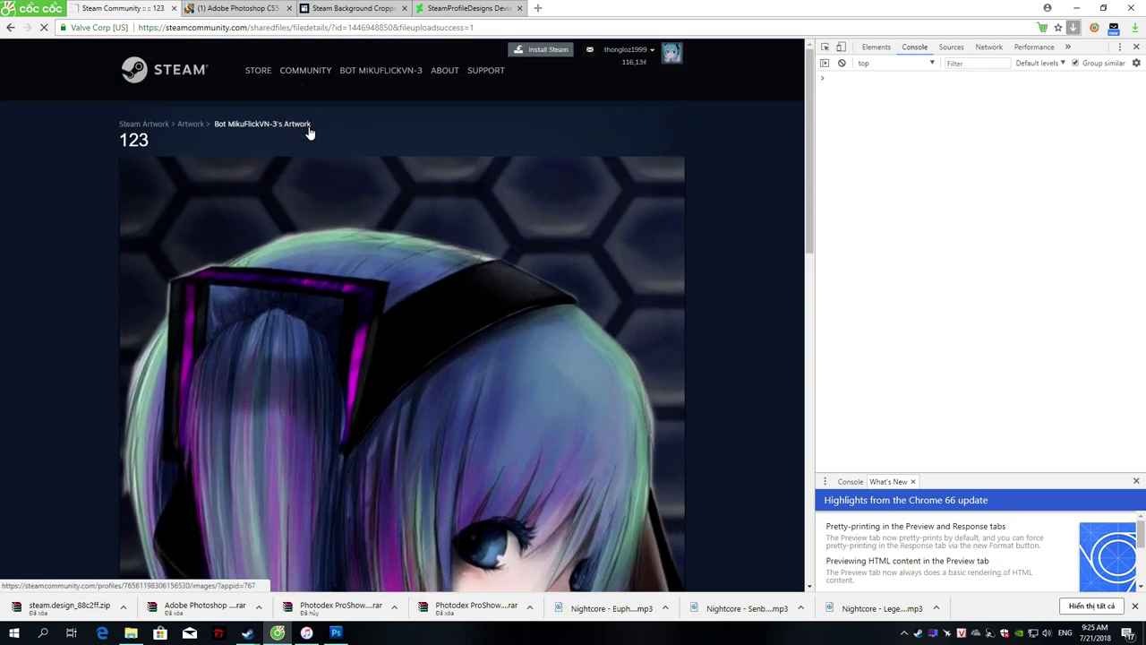
scroll(454, 392, "down", 4)
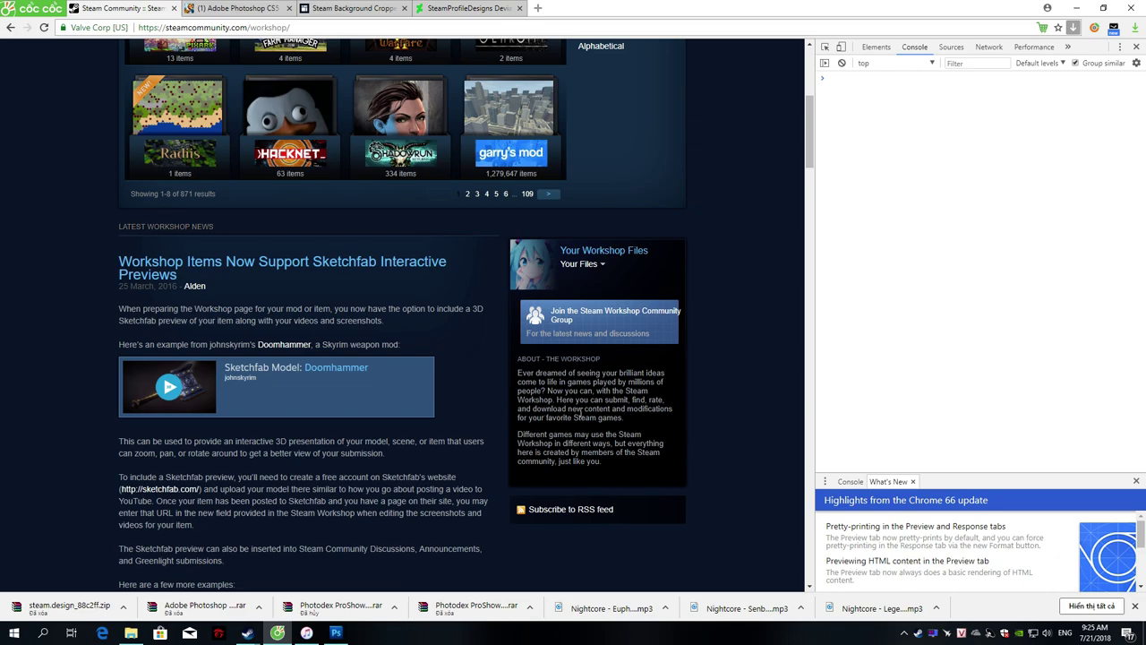
left_click(580, 265)
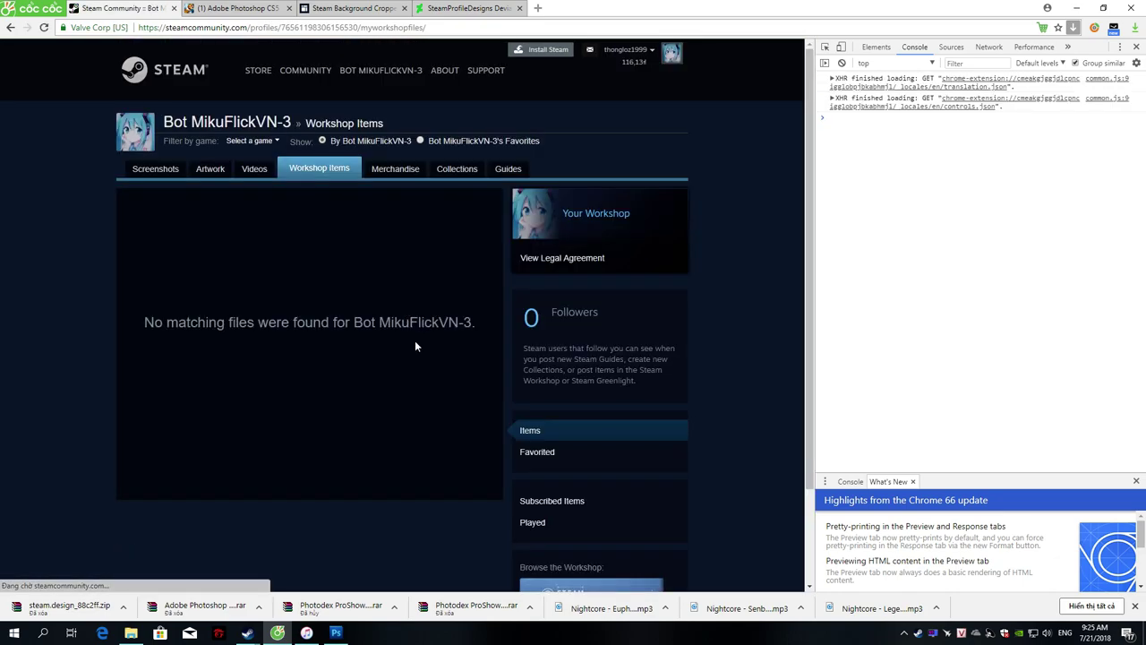
left_click(214, 169)
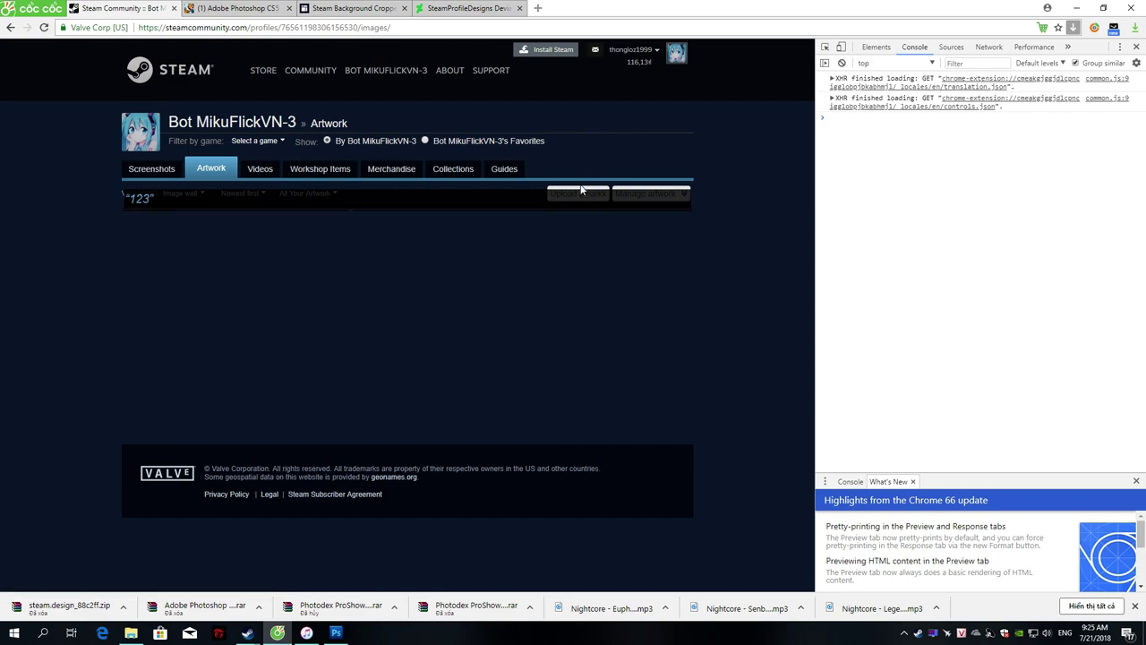
left_click(578, 194)
left_click(291, 350)
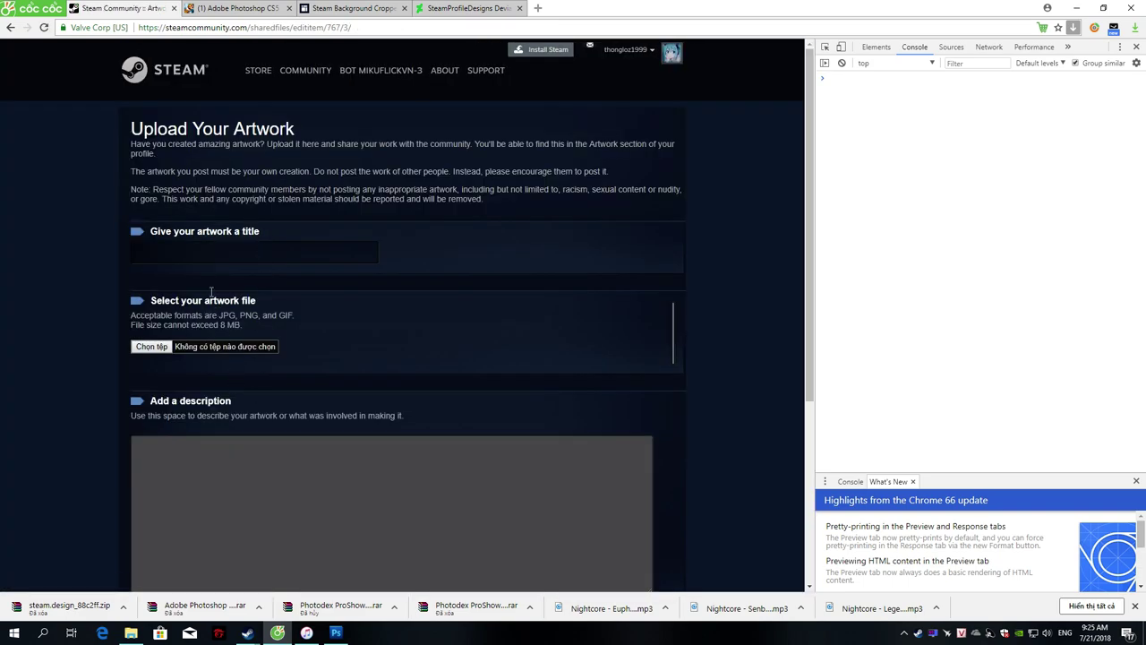
Step: Title the second artwork ":)", attach the Artwork_Right_Top PNG from the Photoshop folder's hinh subfolder, and certify it as own work
left_click(201, 258)
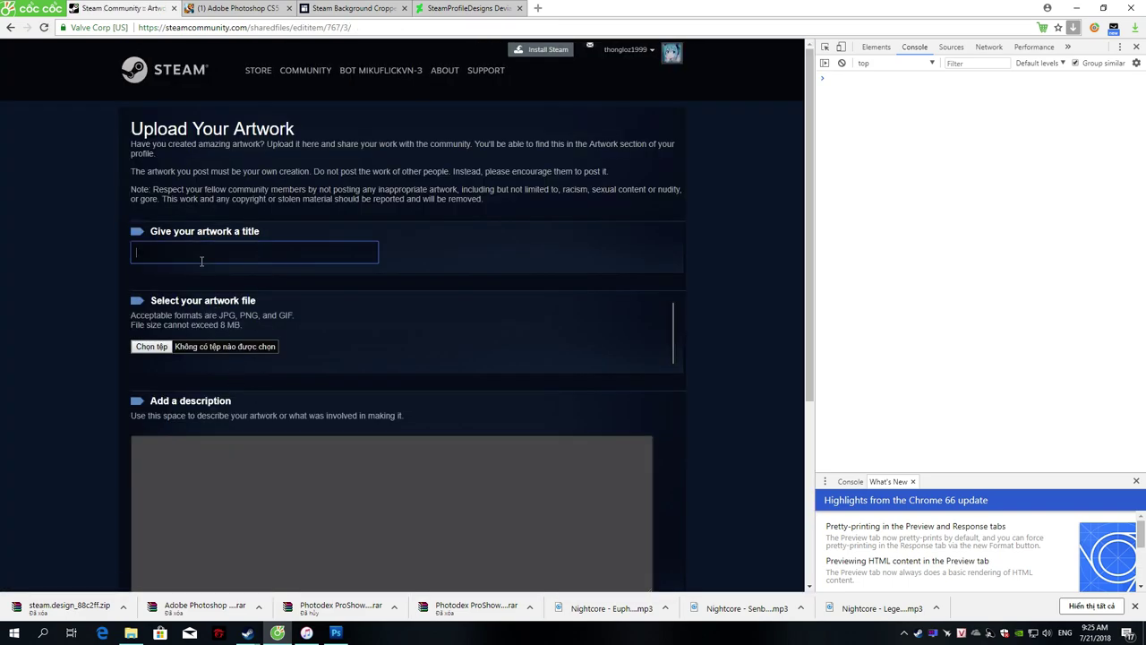
left_click(154, 346)
double_click(153, 96)
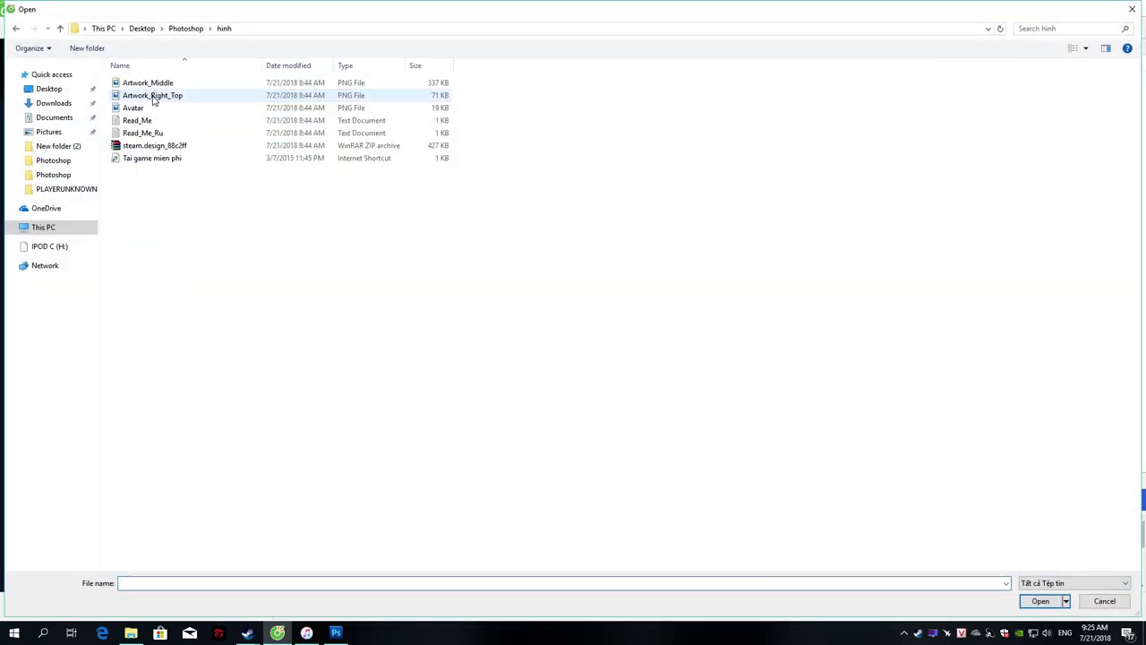
double_click(153, 96)
scroll(296, 389, "down", 8)
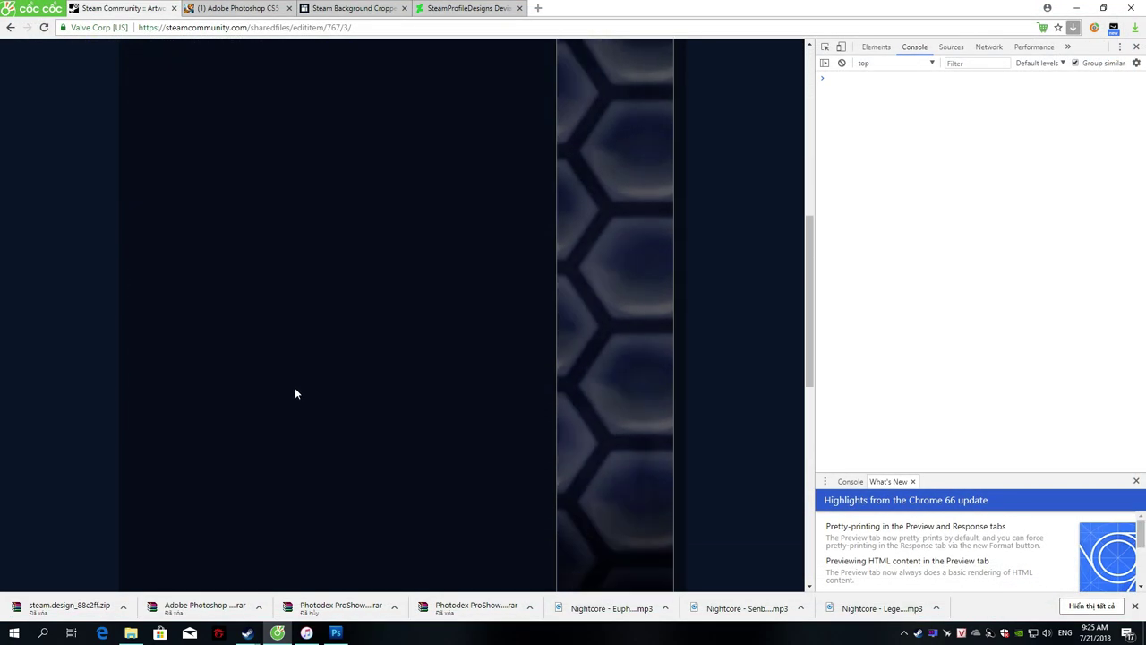
Step: Run the snippet setting image_width 1000 and image_height 1 for the second artwork, close the developer console and save the upload
right_click(836, 78)
left_click(856, 115)
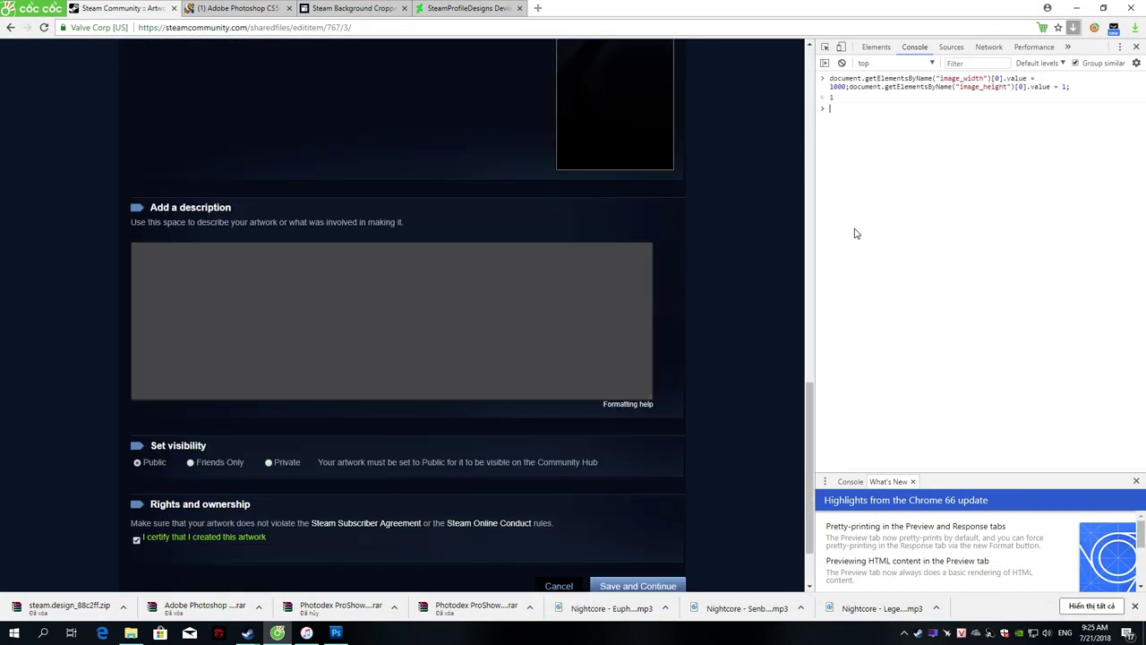
key("F12")
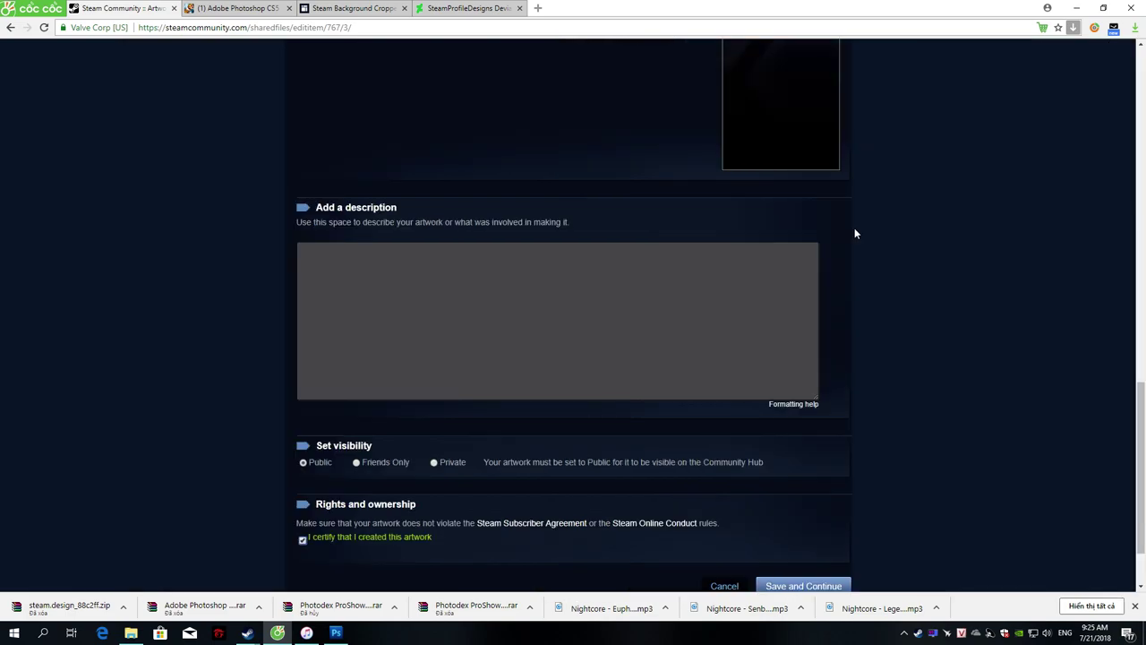
scroll(845, 293, "down", 2)
left_click(818, 495)
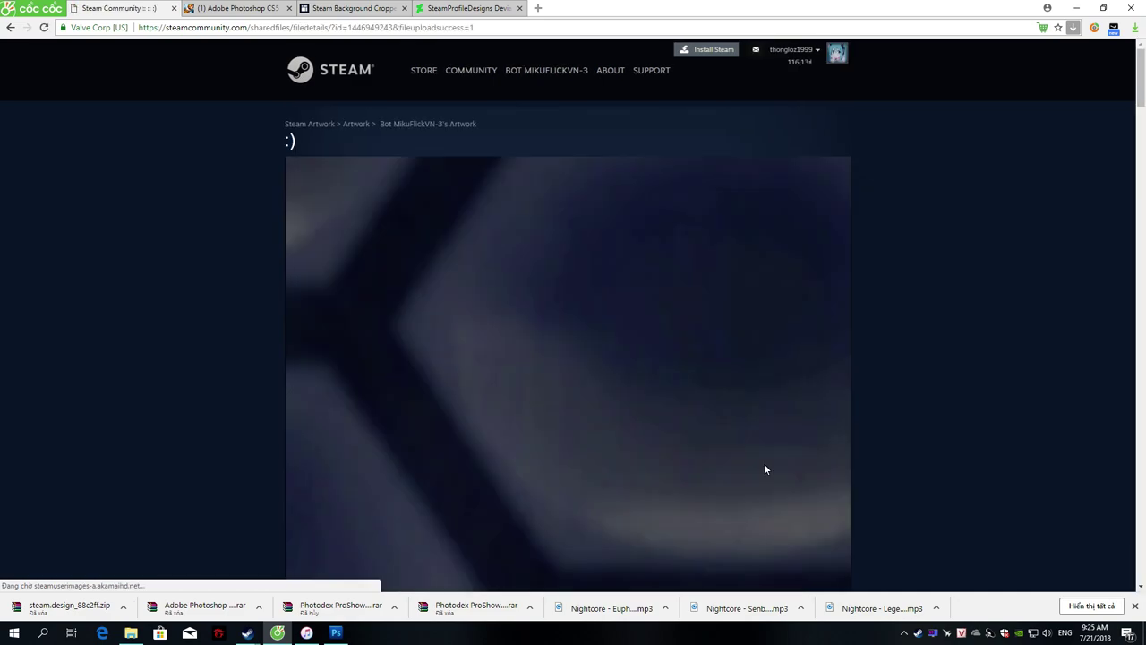
Step: Go to the account's own Steam profile page and open it for editing
left_click(817, 52)
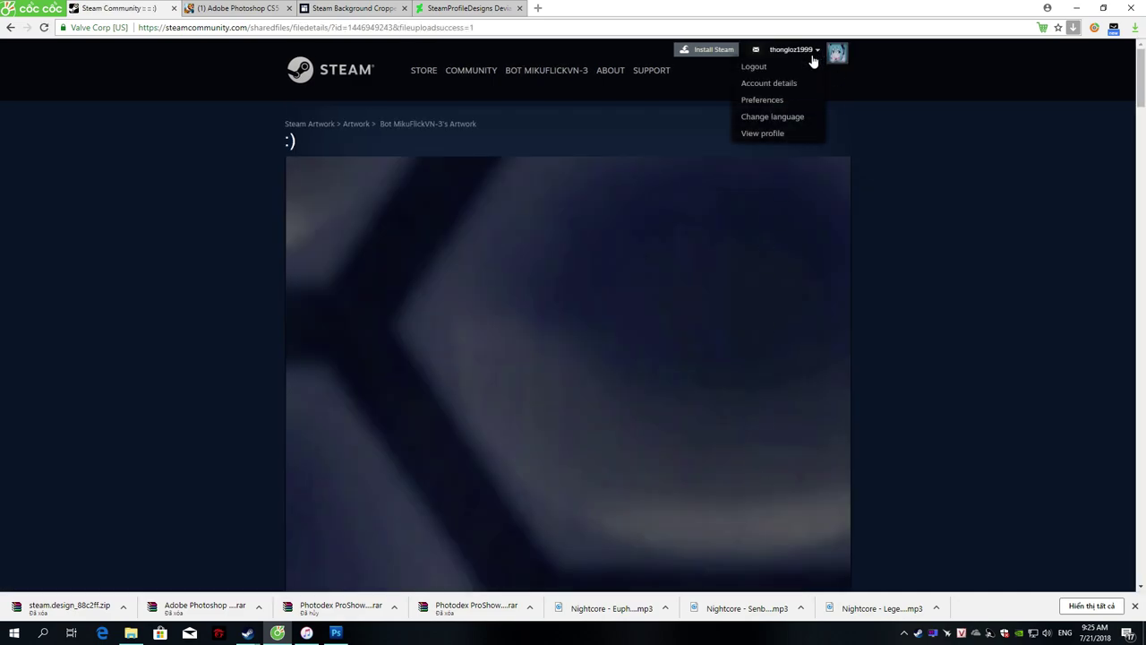
mouse_move(542, 76)
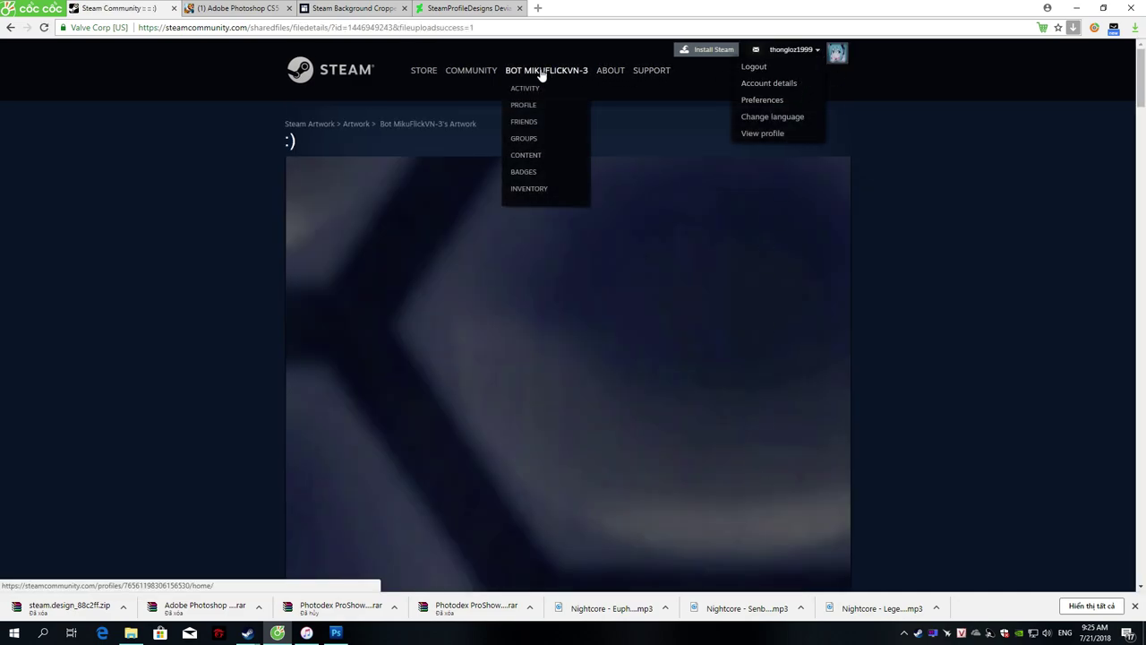
left_click(537, 106)
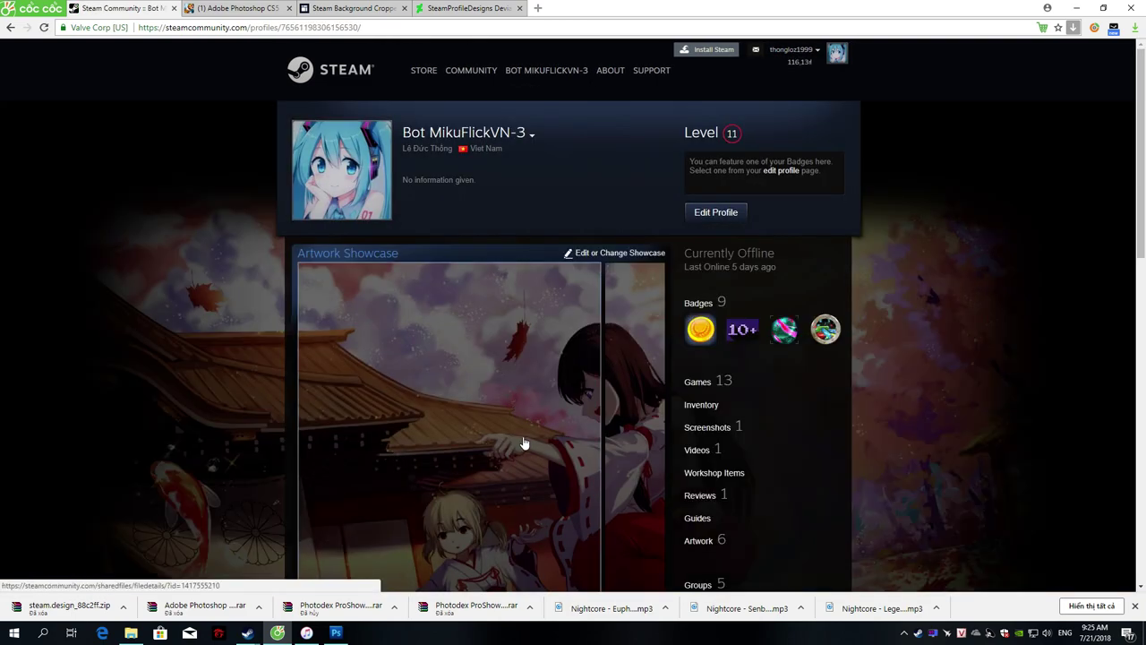
left_click(714, 212)
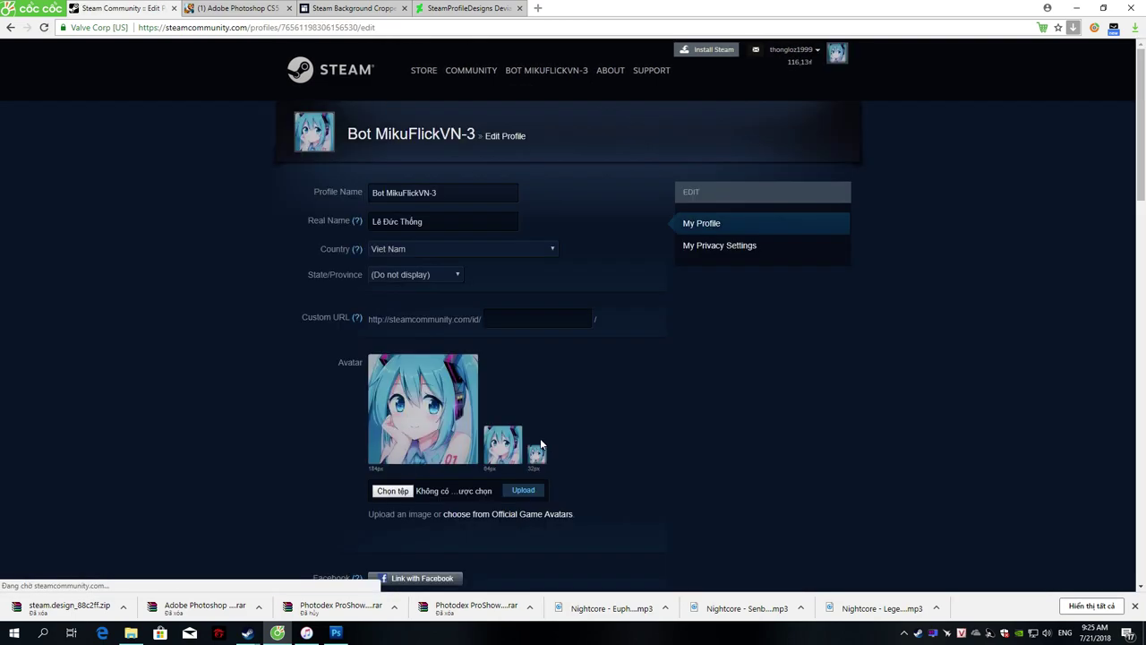
Step: Replace the profile background with the dark blue hexagon-pattern background from the available backgrounds
scroll(540, 444, "down", 3)
scroll(540, 444, "down", 1)
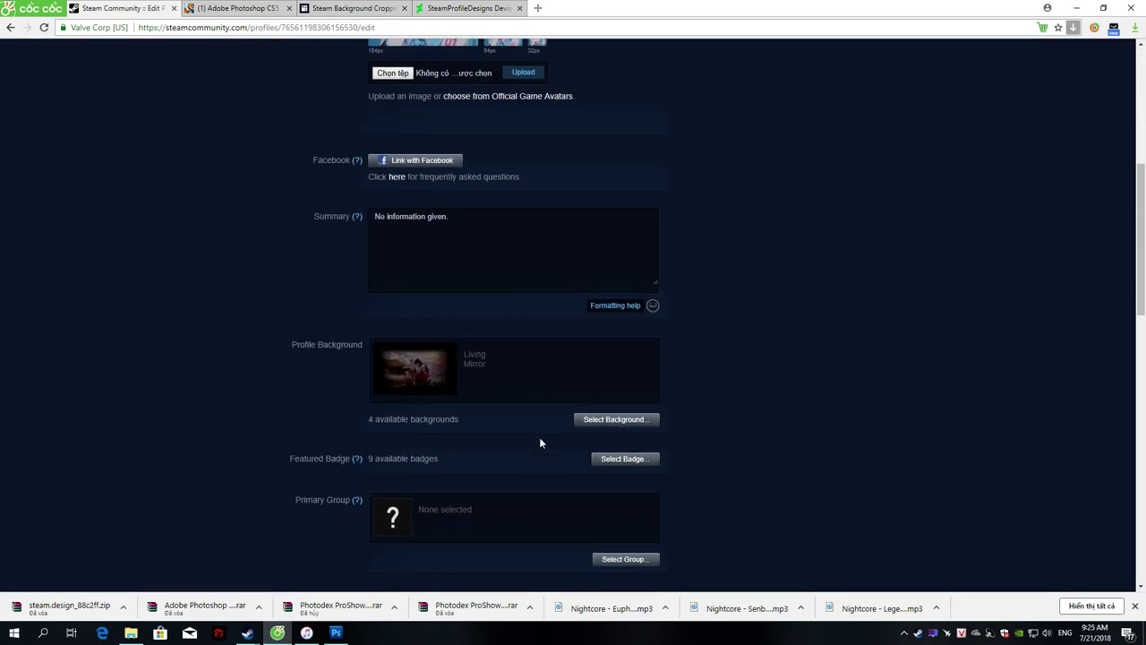
left_click(606, 420)
left_click(531, 356)
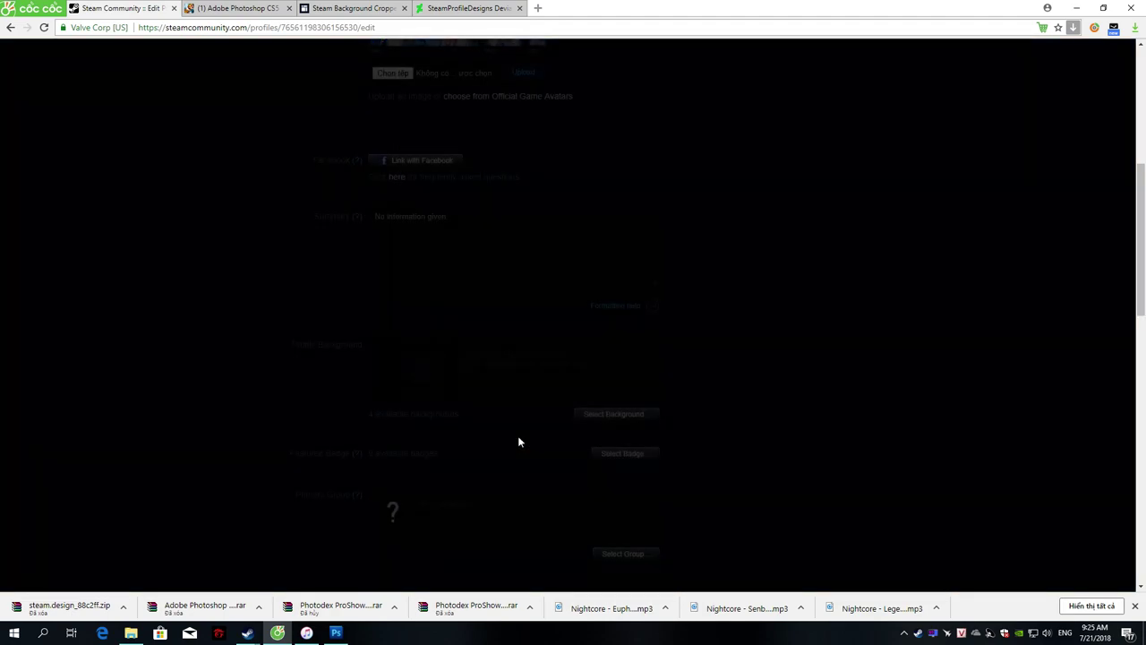
Step: Feature the uploaded middle GIF in the Artwork Showcase's large slot and the right-side PNG in its narrow slot
scroll(549, 506, "down", 2)
scroll(548, 505, "down", 3)
left_click(534, 463)
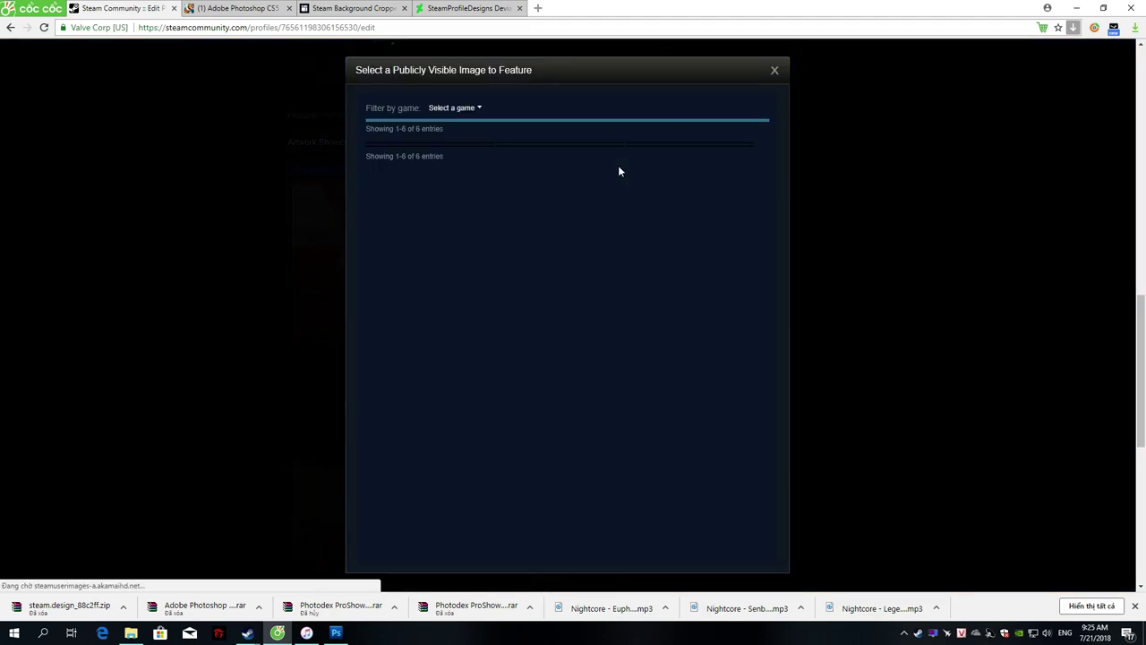
left_click(615, 161)
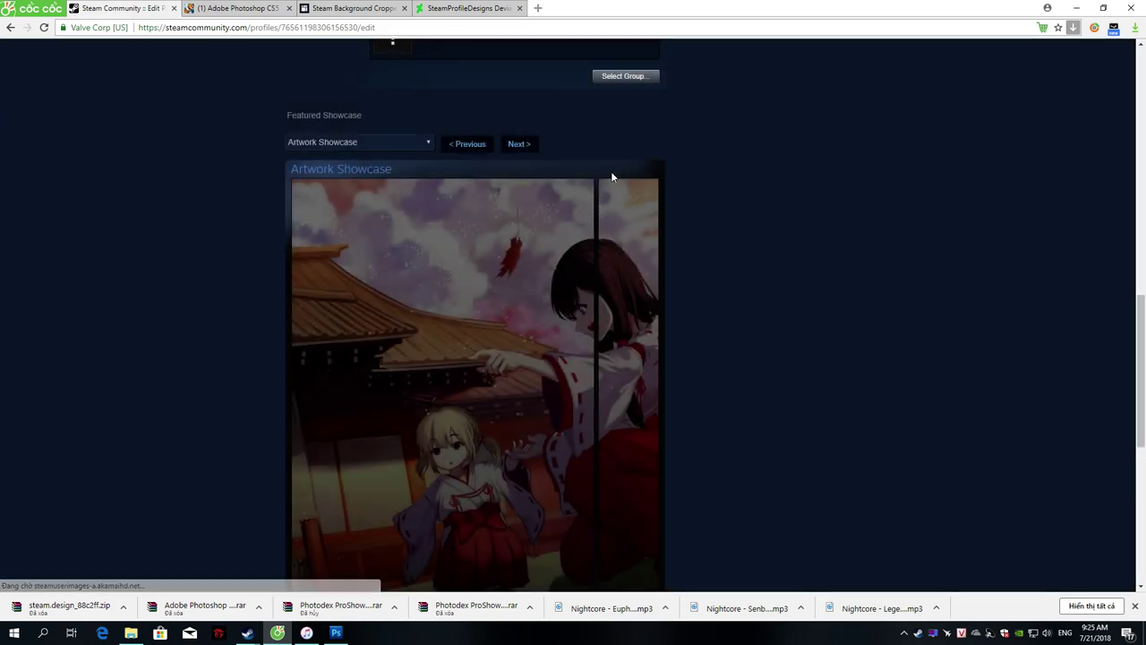
left_click(626, 187)
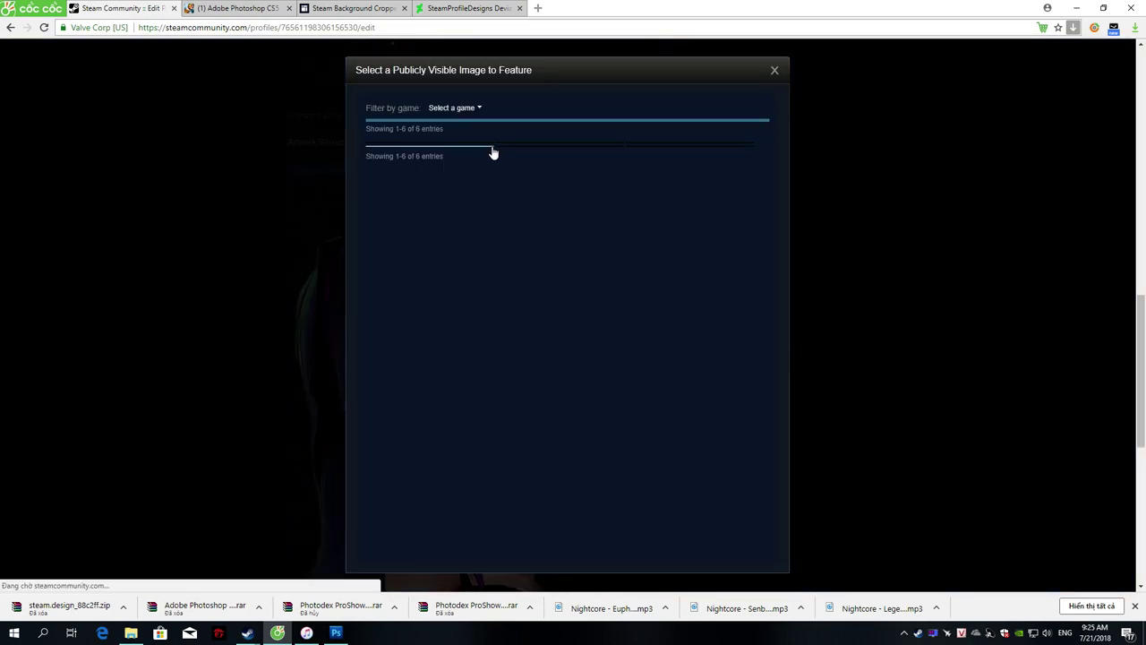
key("Escape")
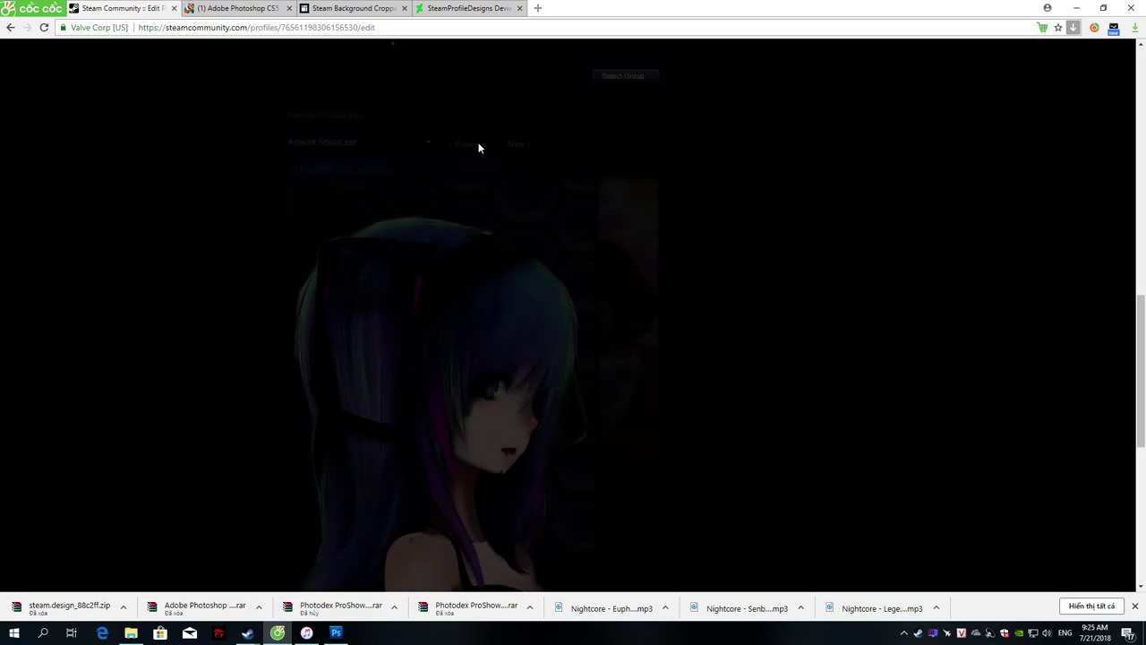
Step: Save the profile changes and return to the profile page
scroll(612, 537, "down", 3)
scroll(613, 542, "down", 2)
left_click(635, 460)
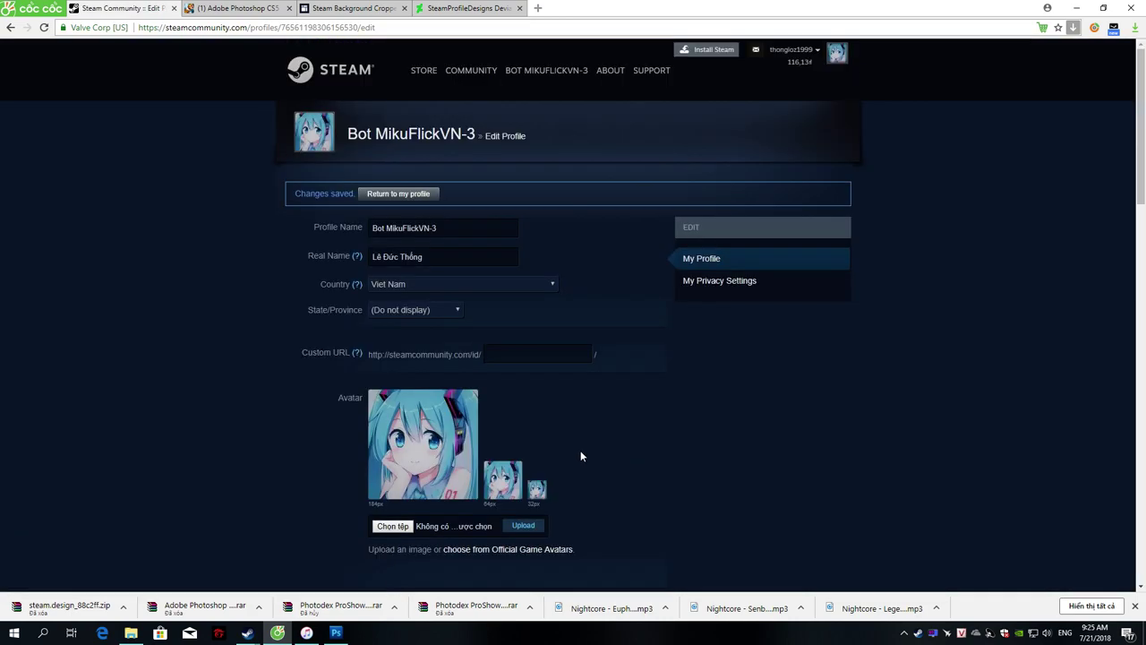
mouse_move(547, 71)
left_click(549, 111)
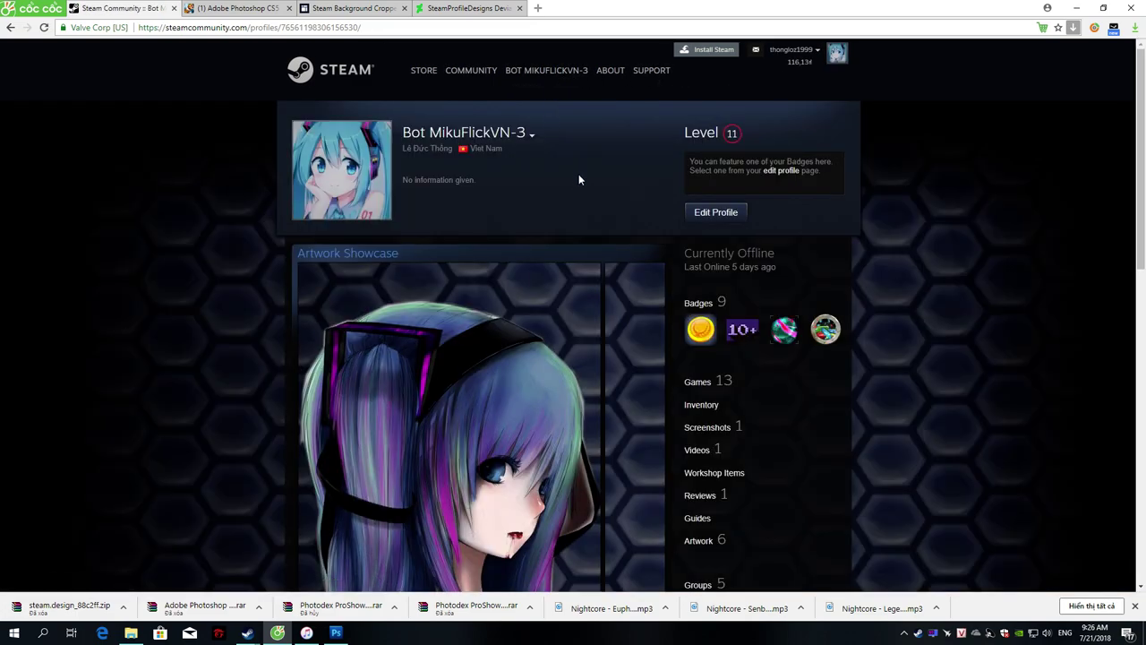
Step: Examine how the two showcased artworks line up with each other and with the profile background
scroll(573, 185, "down", 4)
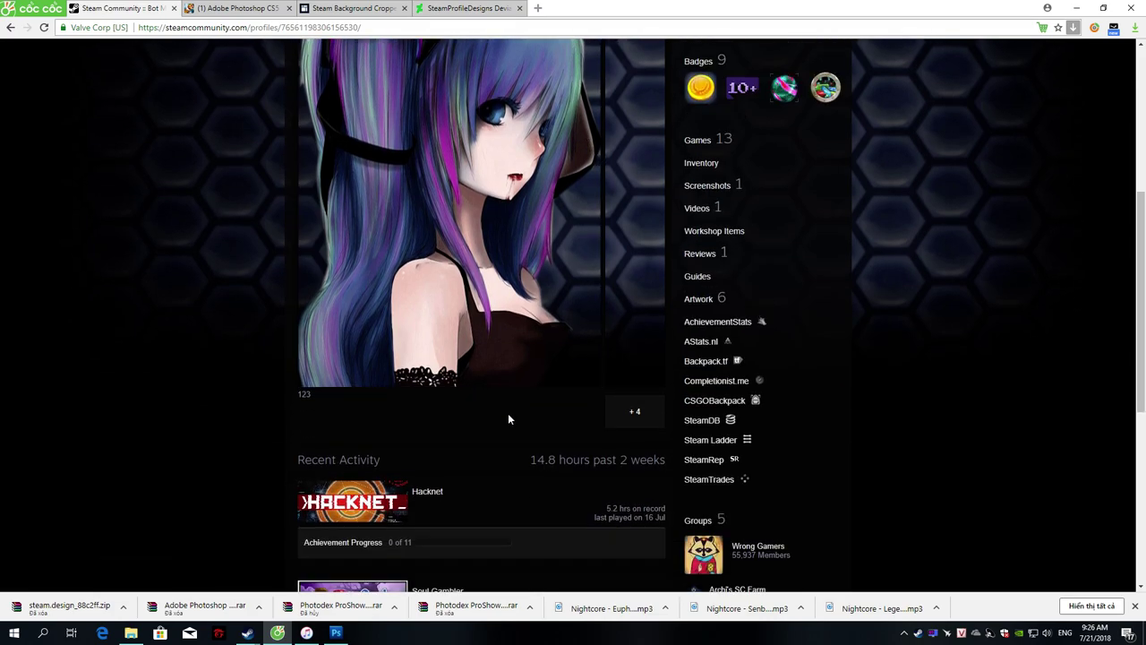
scroll(508, 412, "up", 2)
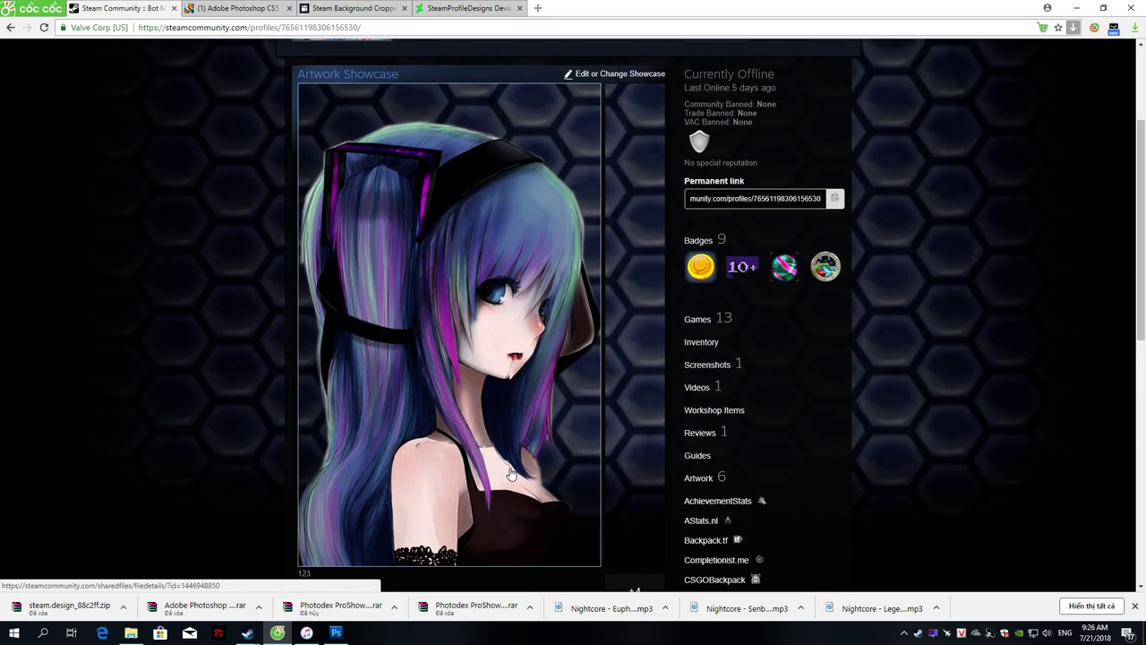
scroll(511, 474, "up", 1)
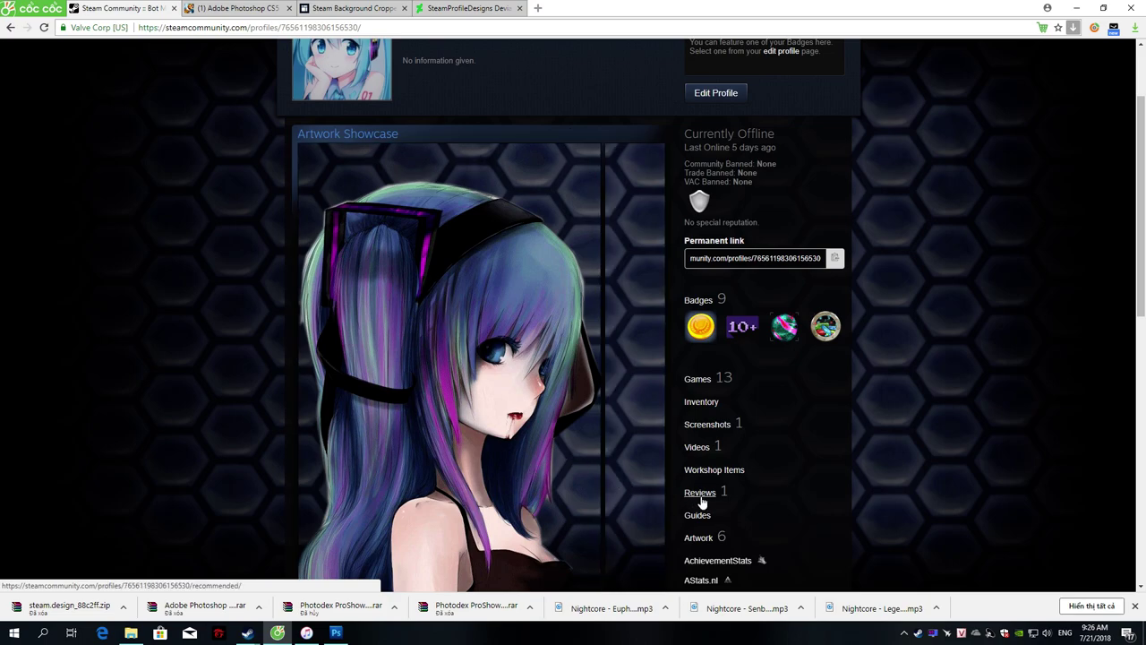
scroll(658, 481, "up", 2)
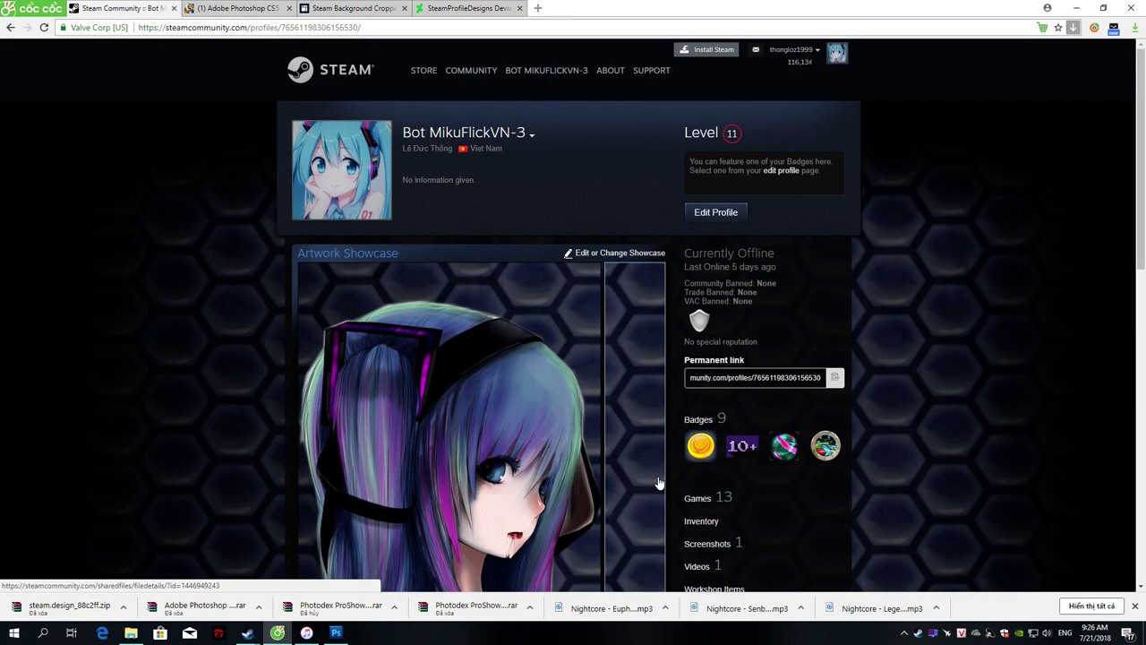
scroll(658, 482, "down", 2)
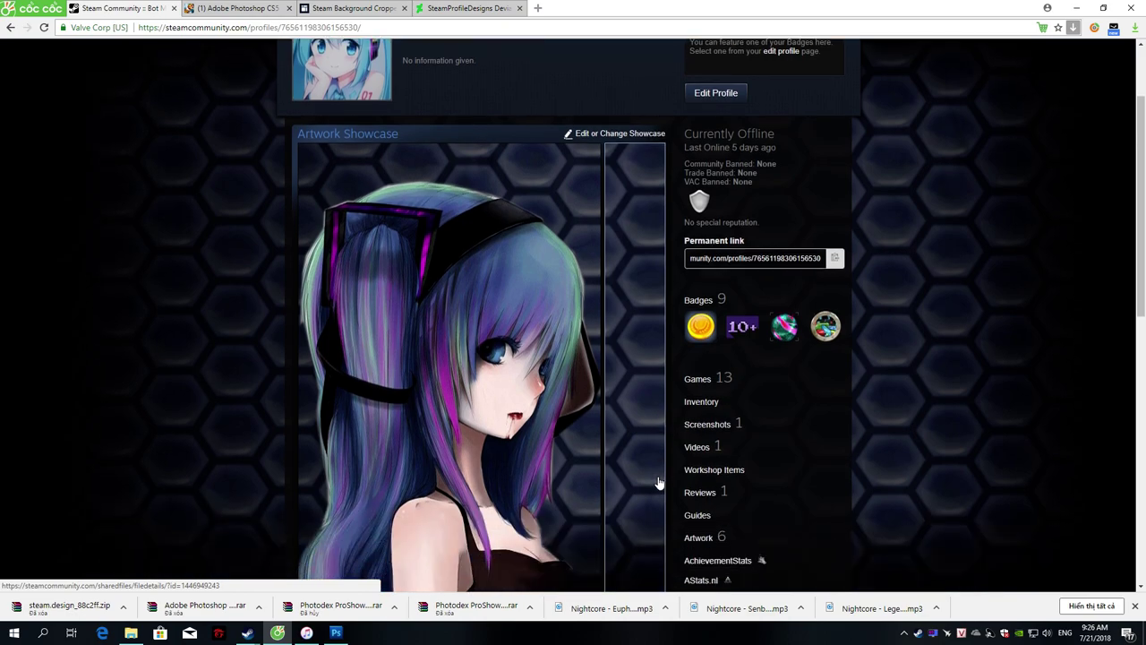
scroll(653, 479, "down", 1)
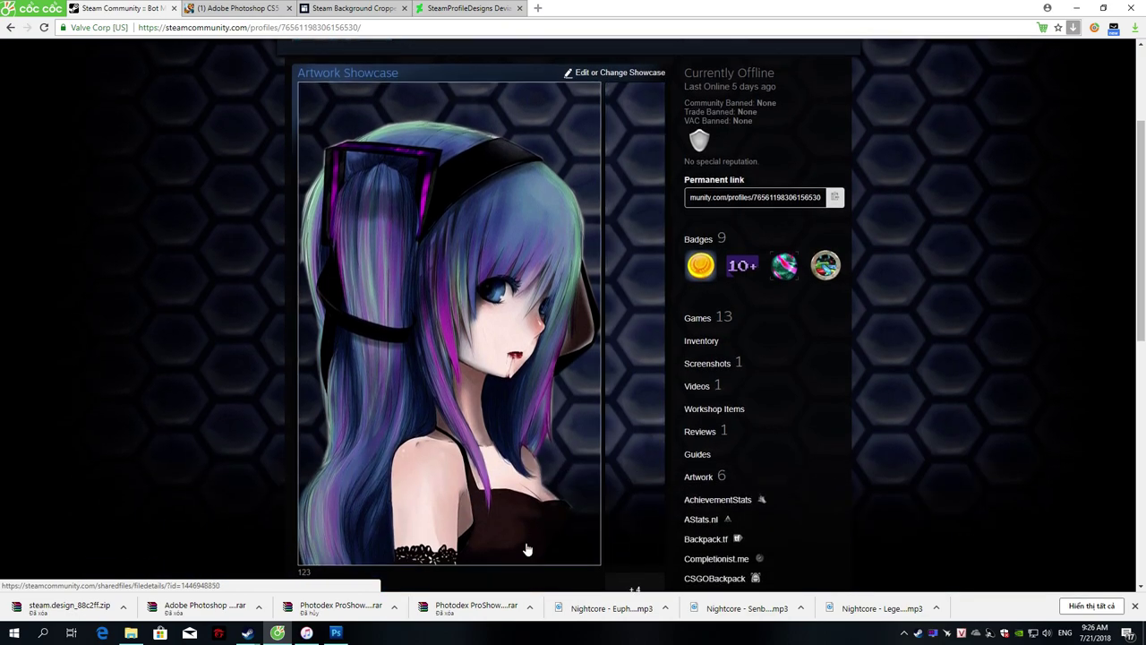
scroll(527, 543, "down", 2)
scroll(525, 536, "up", 3)
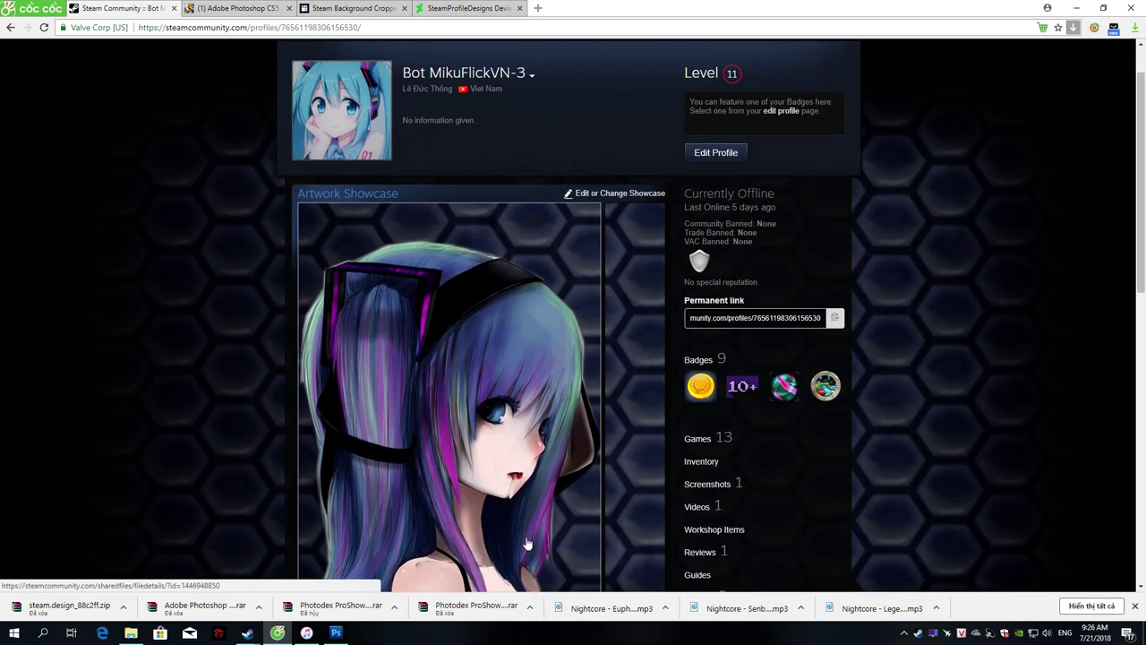
scroll(526, 544, "up", 1)
scroll(528, 542, "down", 1)
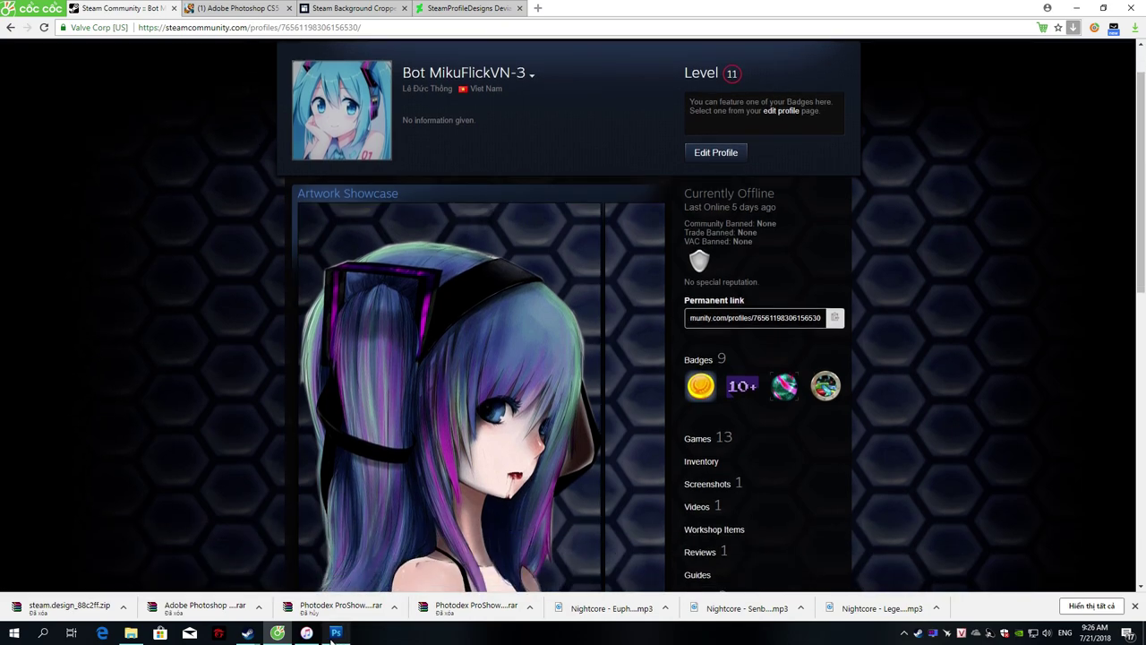
Step: Switch to the Steam client, open the bot account's profile from the friends list, and inspect its Artwork Showcase
left_click(268, 596)
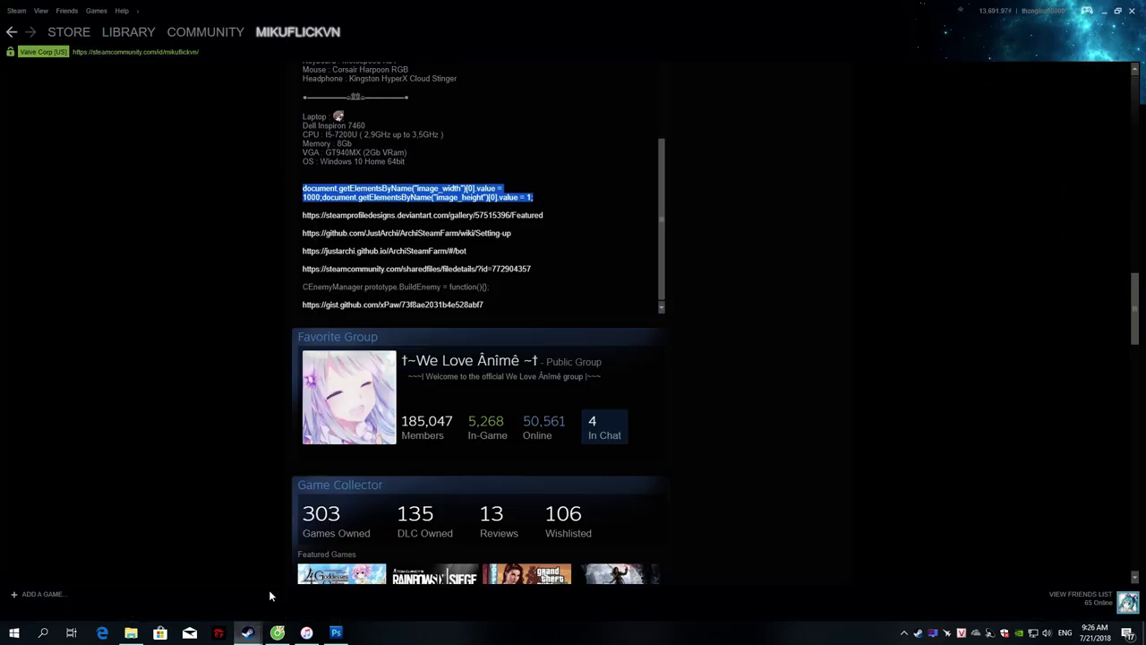
left_click(1052, 606)
scroll(1076, 568, "down", 3)
left_click_drag(1139, 386, 1131, 494)
left_click(1119, 523)
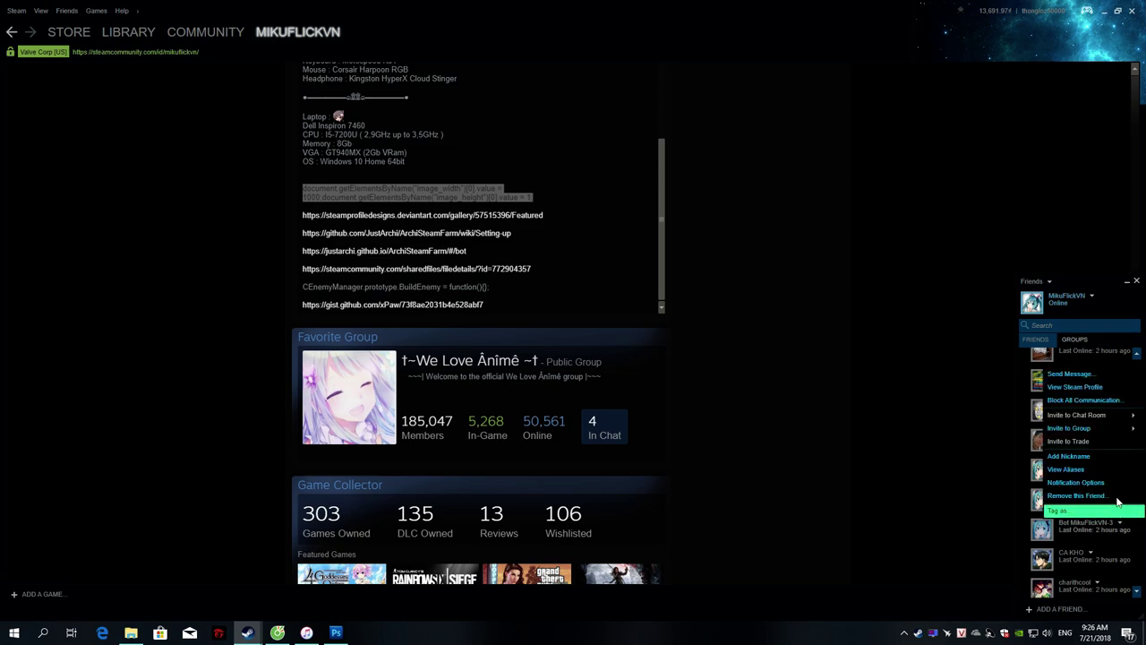
left_click(1094, 387)
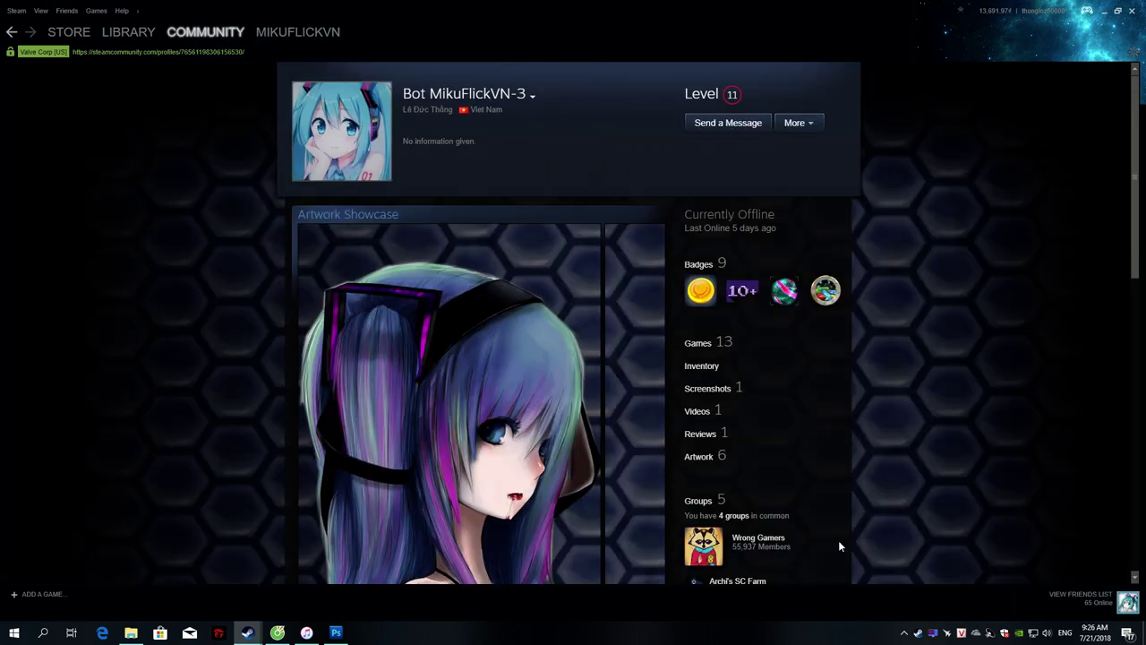
scroll(480, 414, "down", 6)
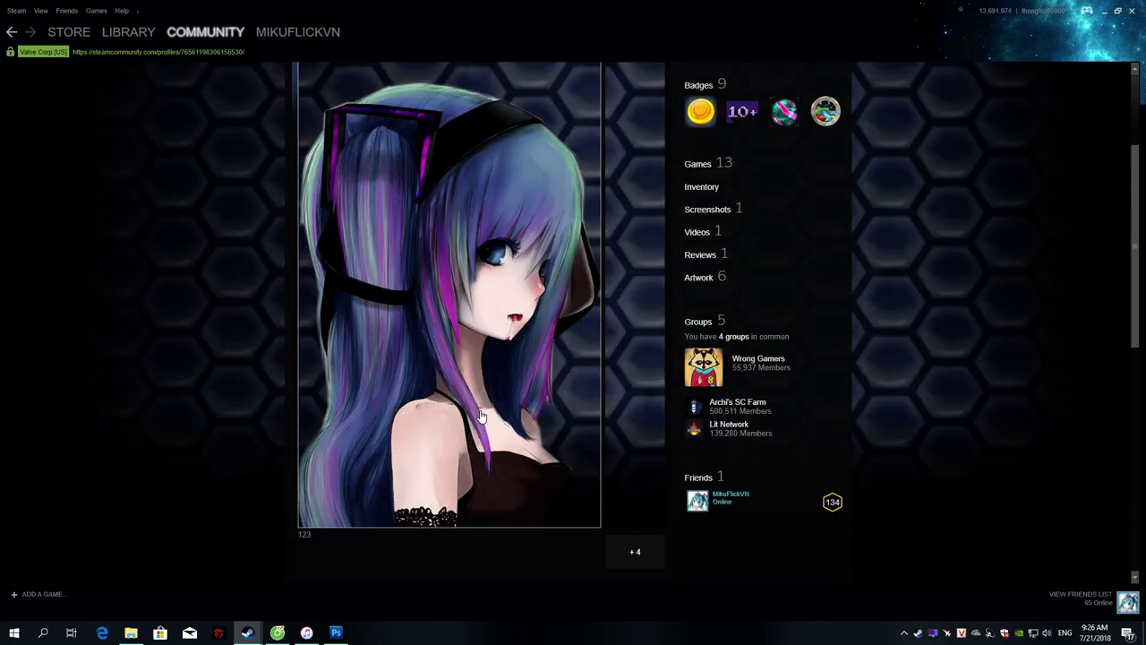
scroll(479, 414, "up", 7)
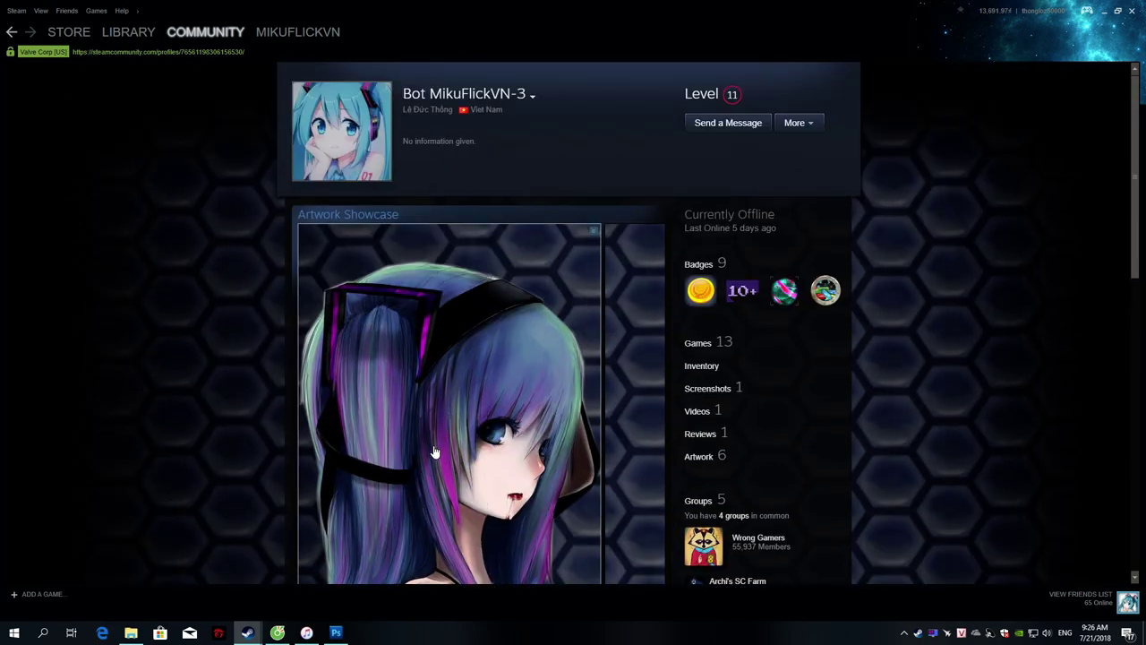
left_click(335, 633)
left_click(337, 633)
left_click(338, 634)
left_click(342, 634)
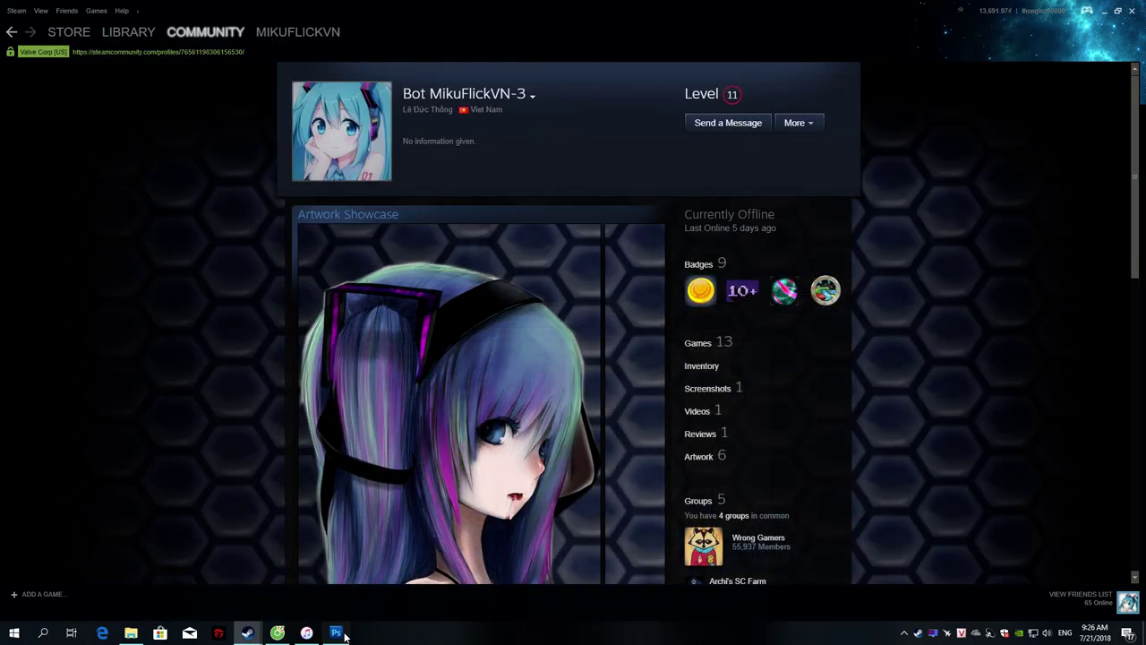
Step: Switch to the browser and review the Photoshop CS5 download page, the Steam background cropper and the SteamProfileDesigns gallery
left_click(277, 634)
left_click(271, 8)
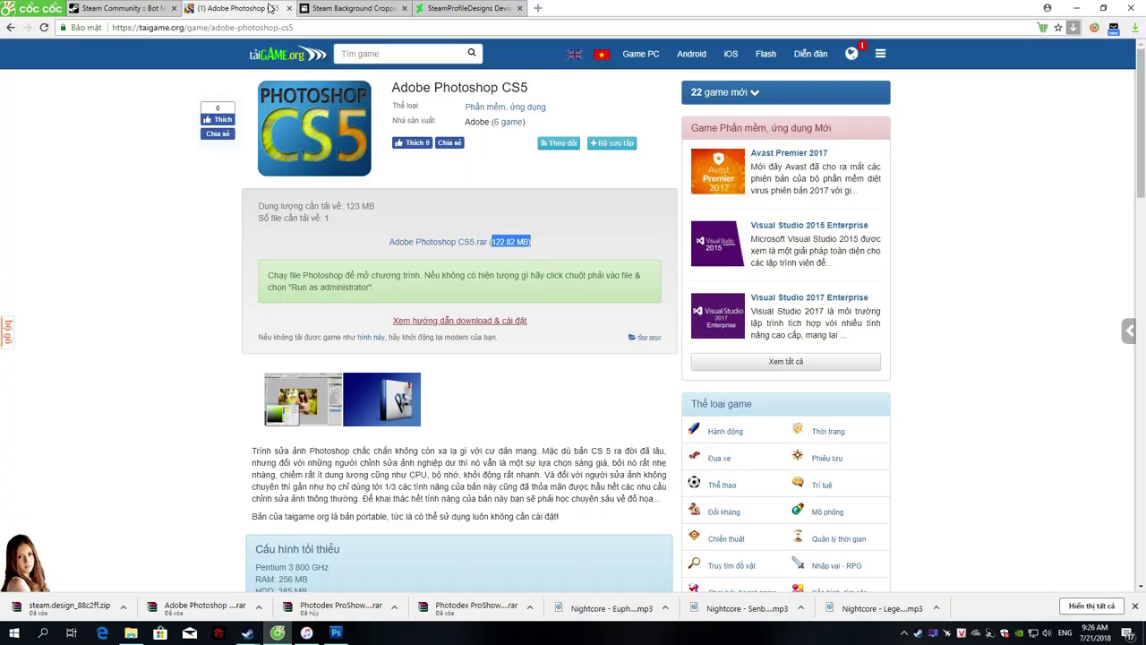
left_click(327, 8)
left_click(457, 8)
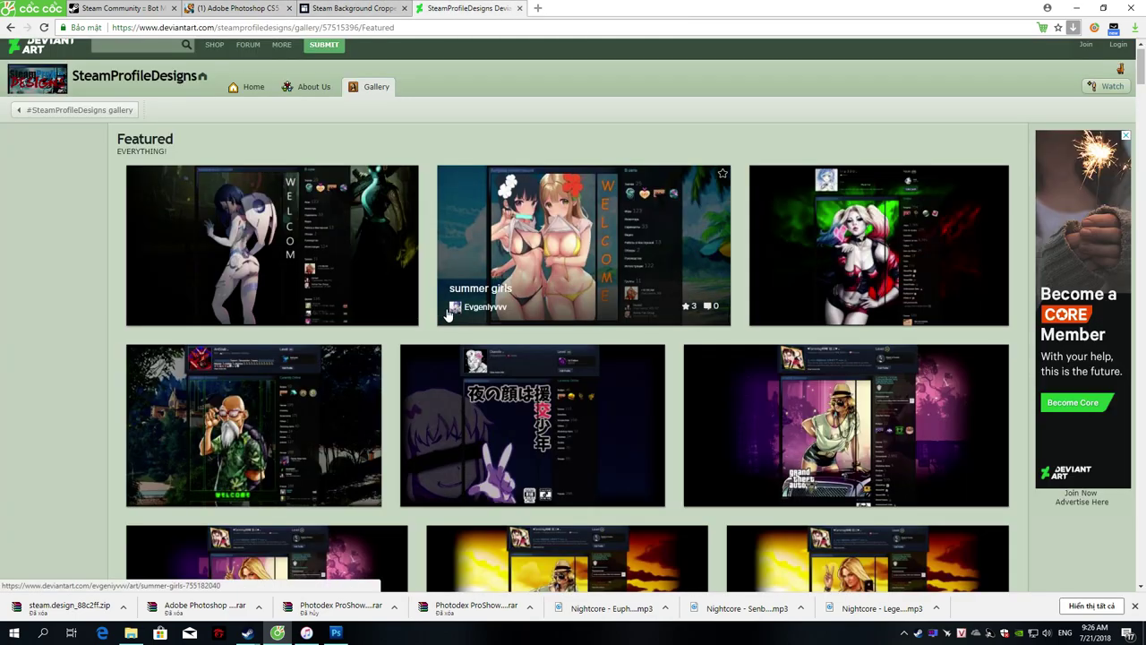
left_click(255, 8)
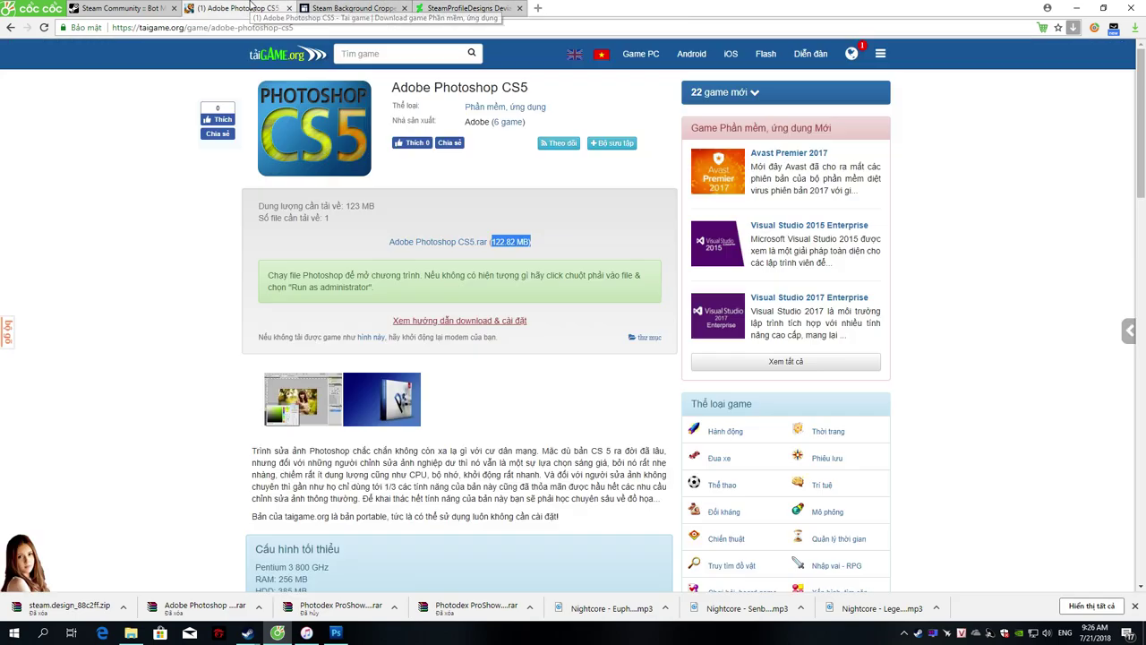
left_click(371, 7)
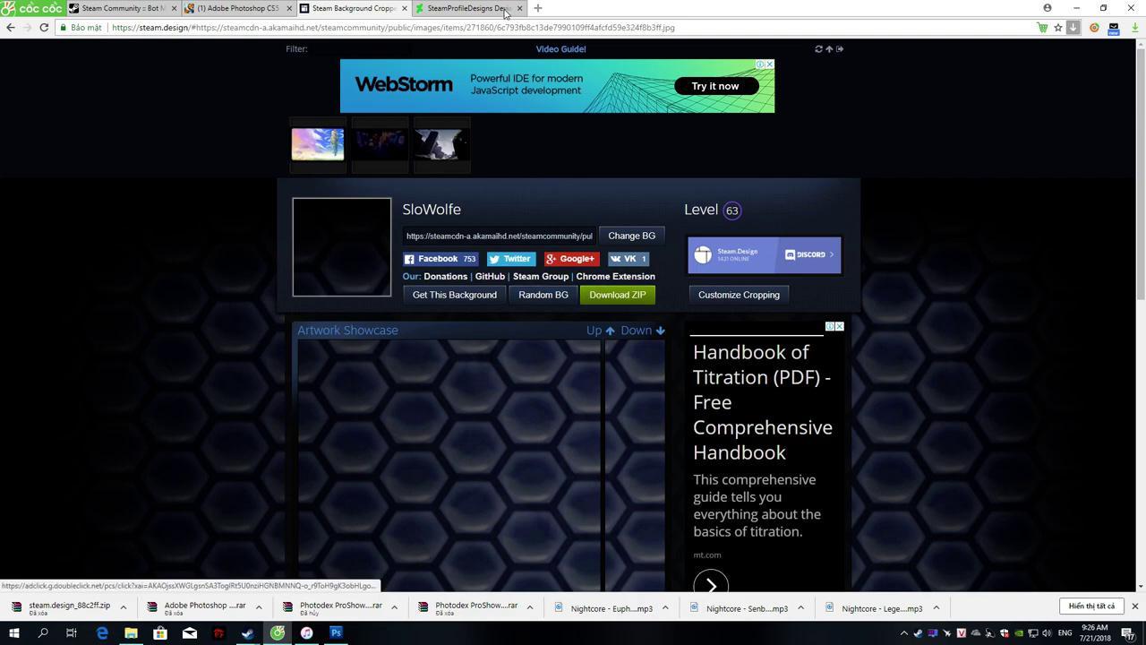
Step: Minimize the browser and look over the bot profile's Artwork Showcase in the Steam client again
left_click(1078, 9)
scroll(578, 461, "down", 3)
scroll(578, 457, "up", 3)
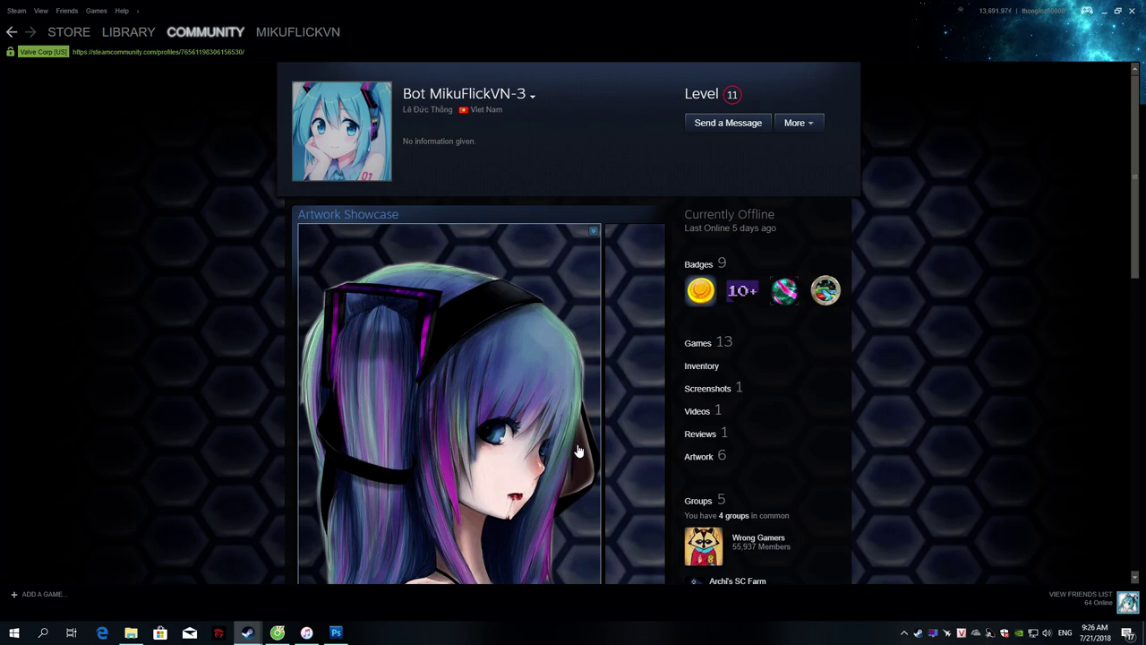
scroll(577, 451, "down", 2)
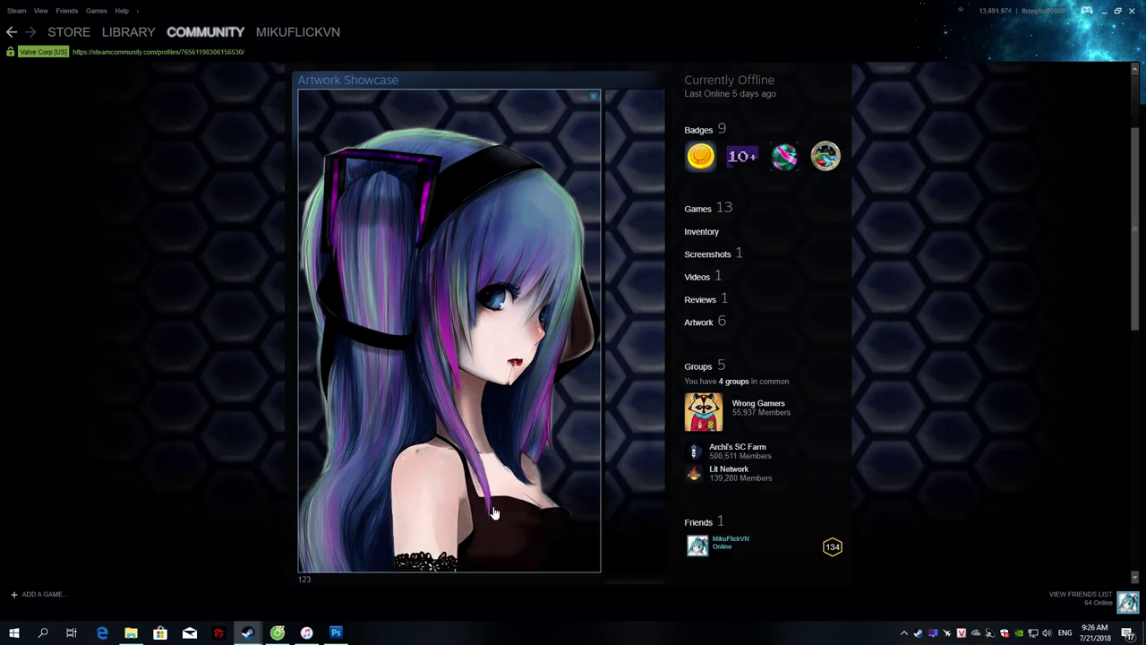
Step: Return to the browser and browse the featured profile designs in the SteamProfileDesigns gallery on DeviantArt
left_click(279, 633)
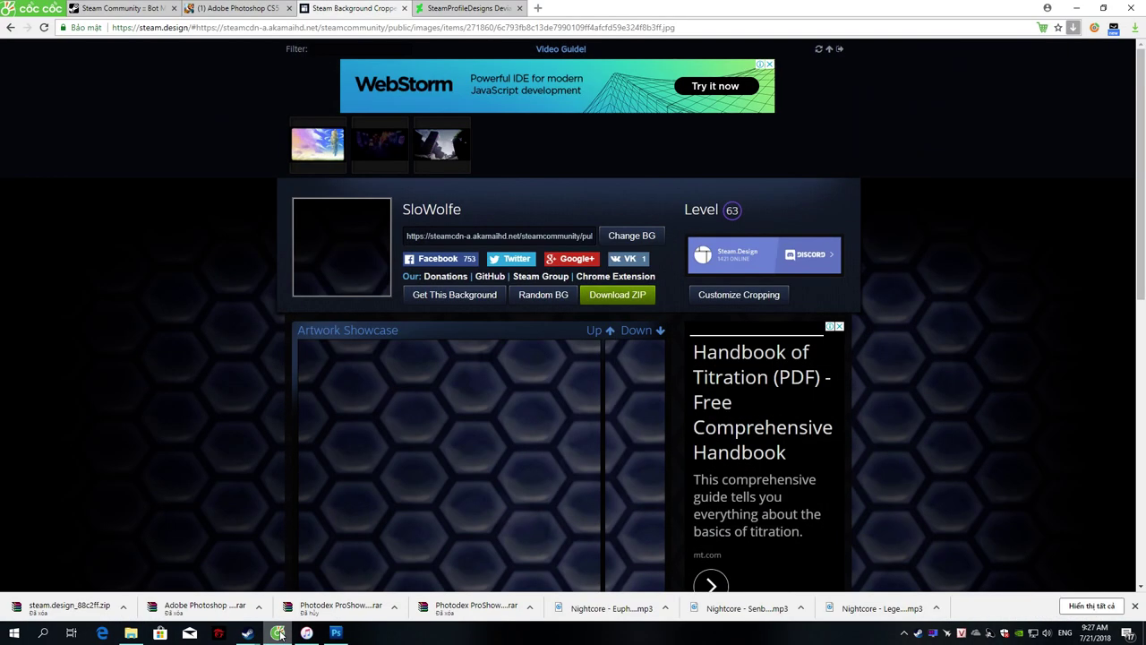
left_click(452, 10)
scroll(566, 470, "down", 2)
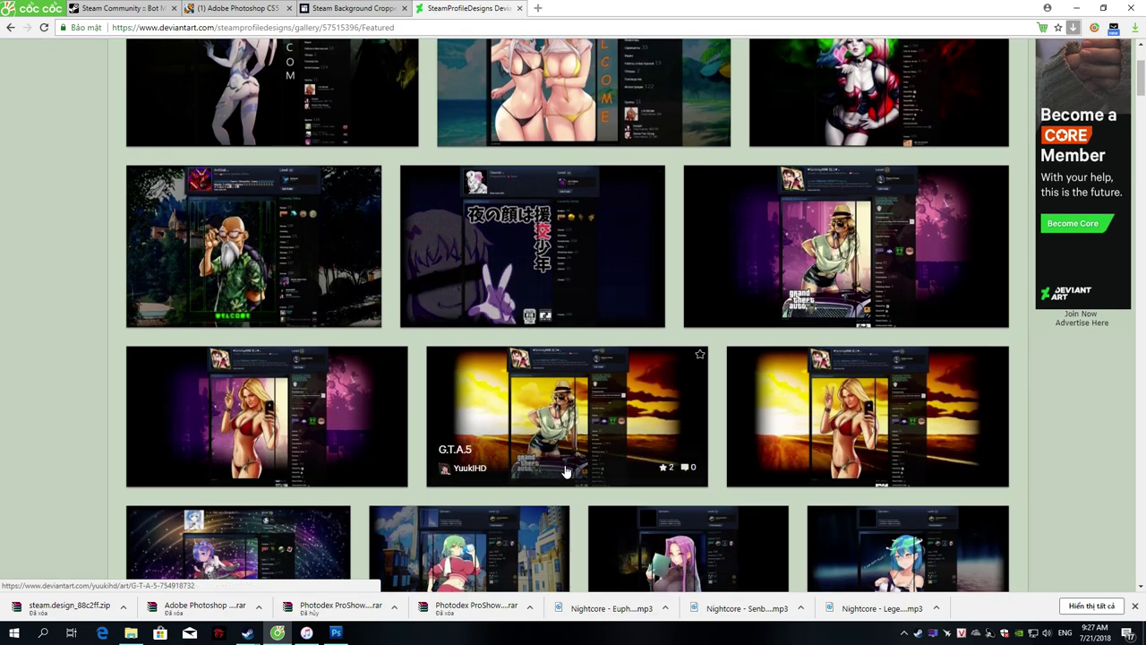
scroll(565, 470, "down", 2)
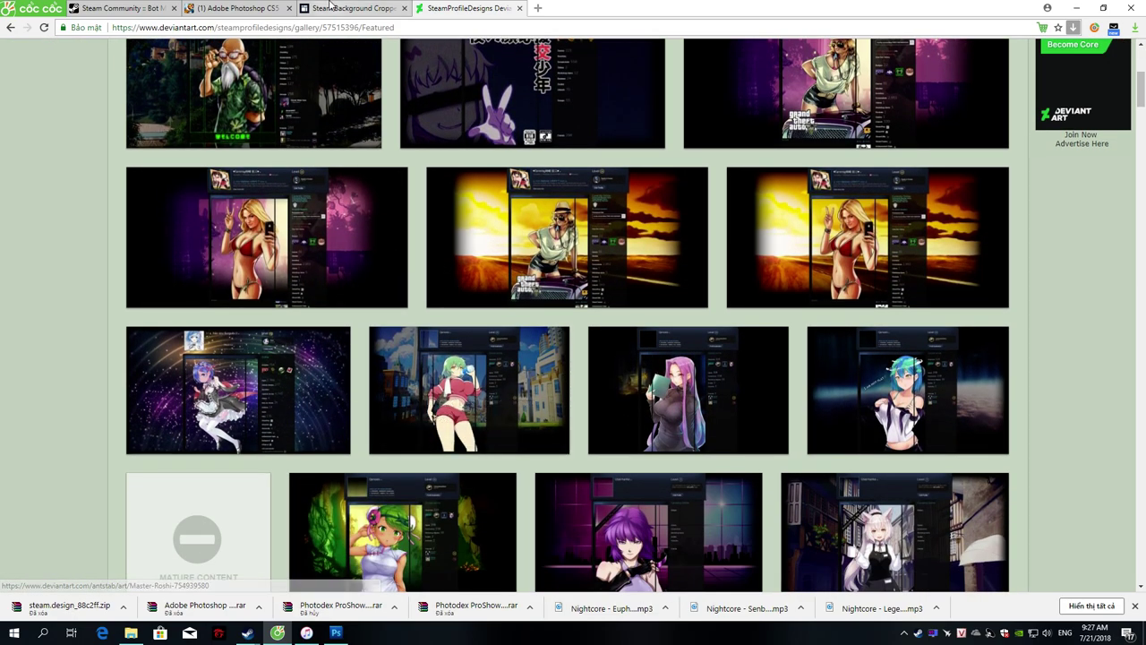
Step: Review the background cropper, Photoshop CS5 page and bot profile in the browser, and open the profile listed under the bot's Friends
left_click(330, 7)
left_click(224, 8)
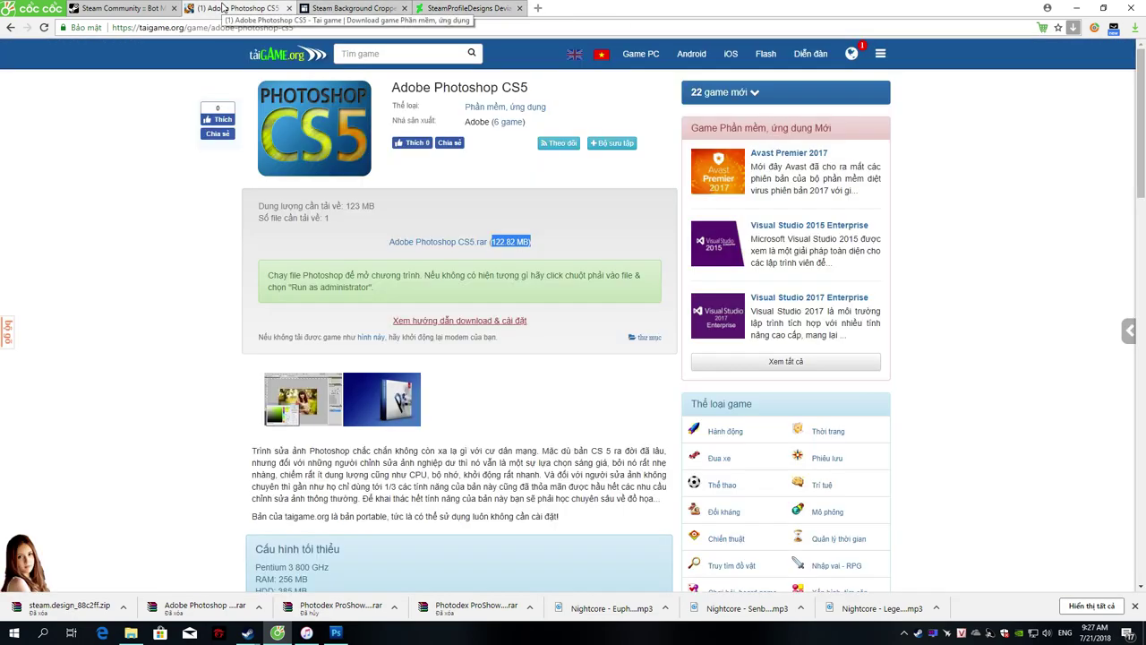
left_click(122, 7)
scroll(437, 409, "down", 2)
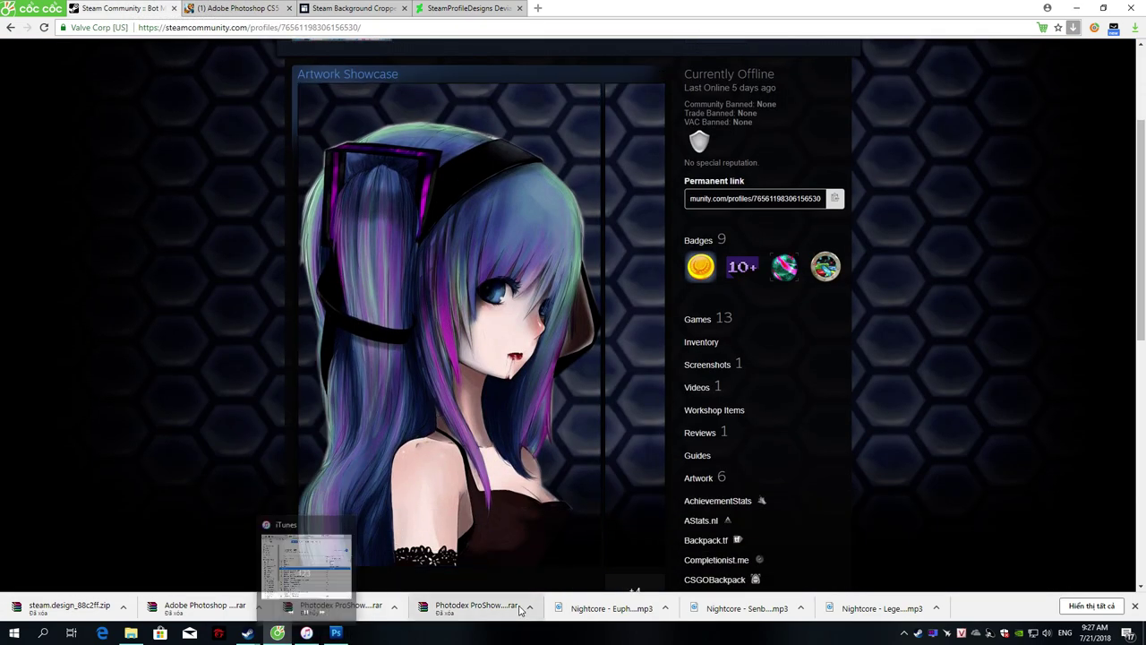
scroll(724, 465, "down", 4)
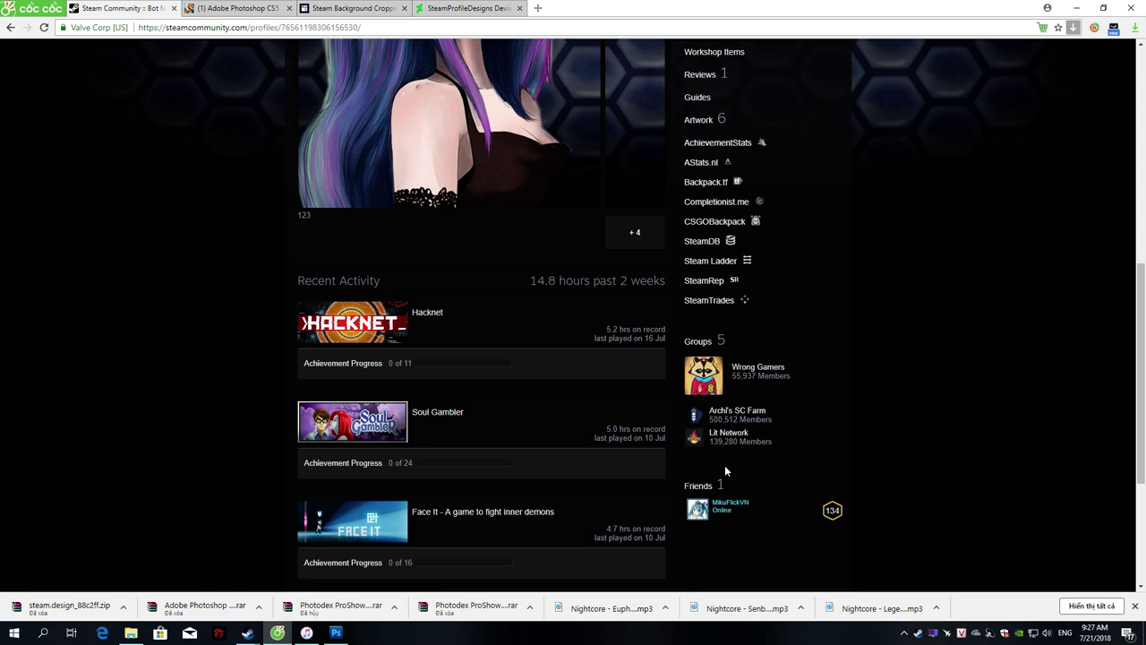
left_click(722, 511)
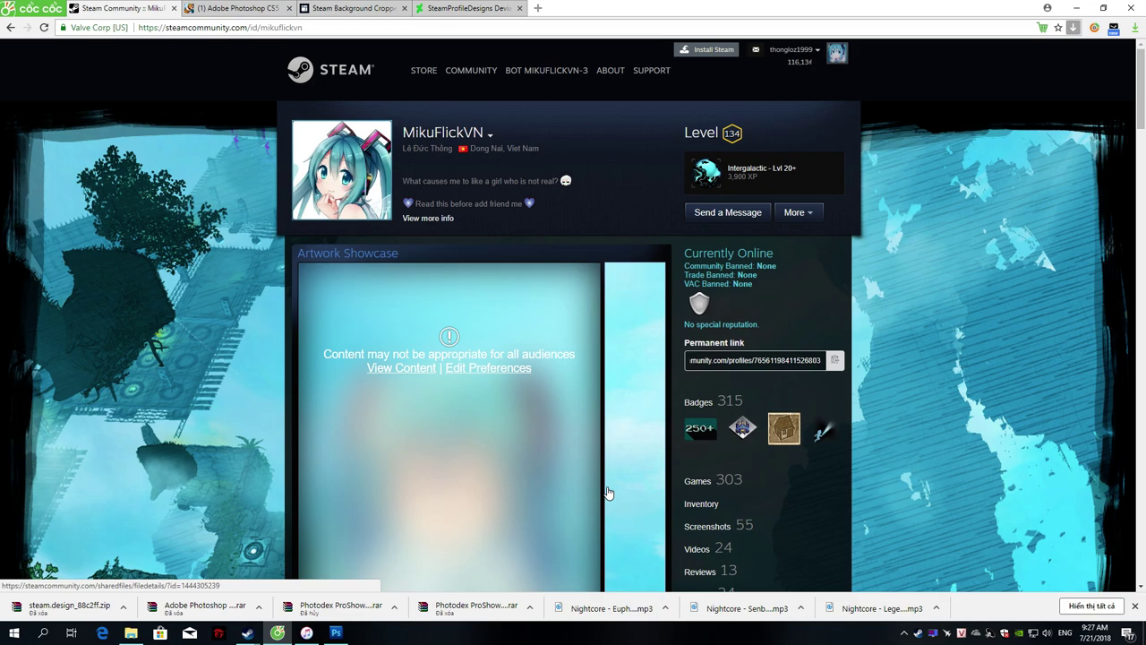
Step: Open the community content preferences from the blurred artwork and save them with both blur-and-warn options turned off
left_click(523, 371)
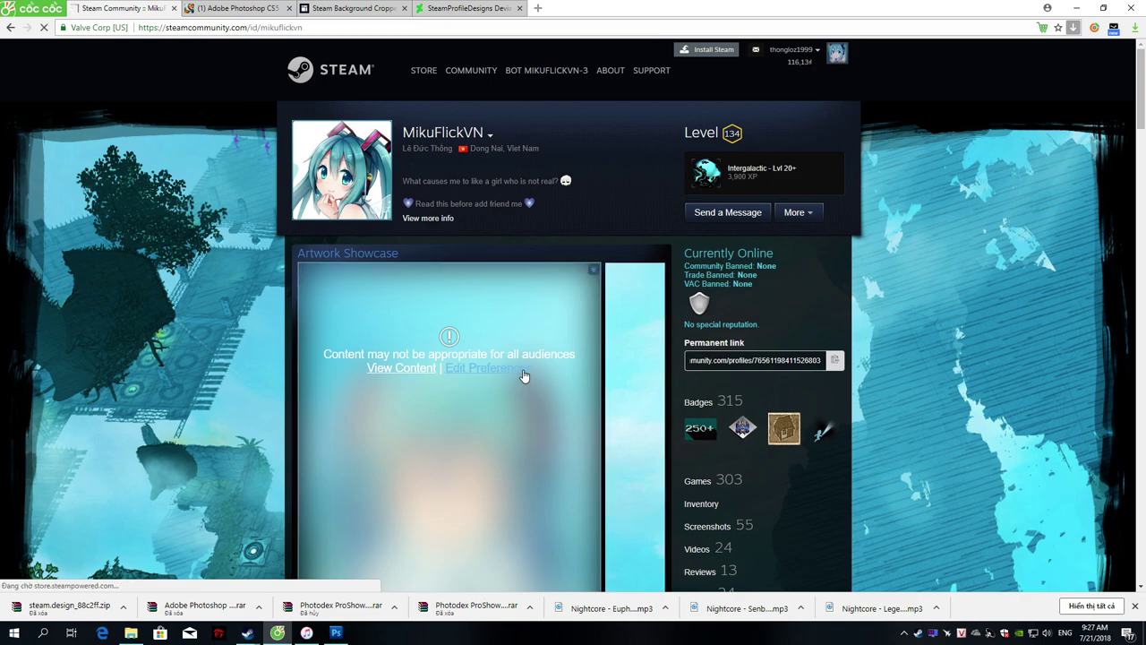
scroll(563, 501, "up", 3)
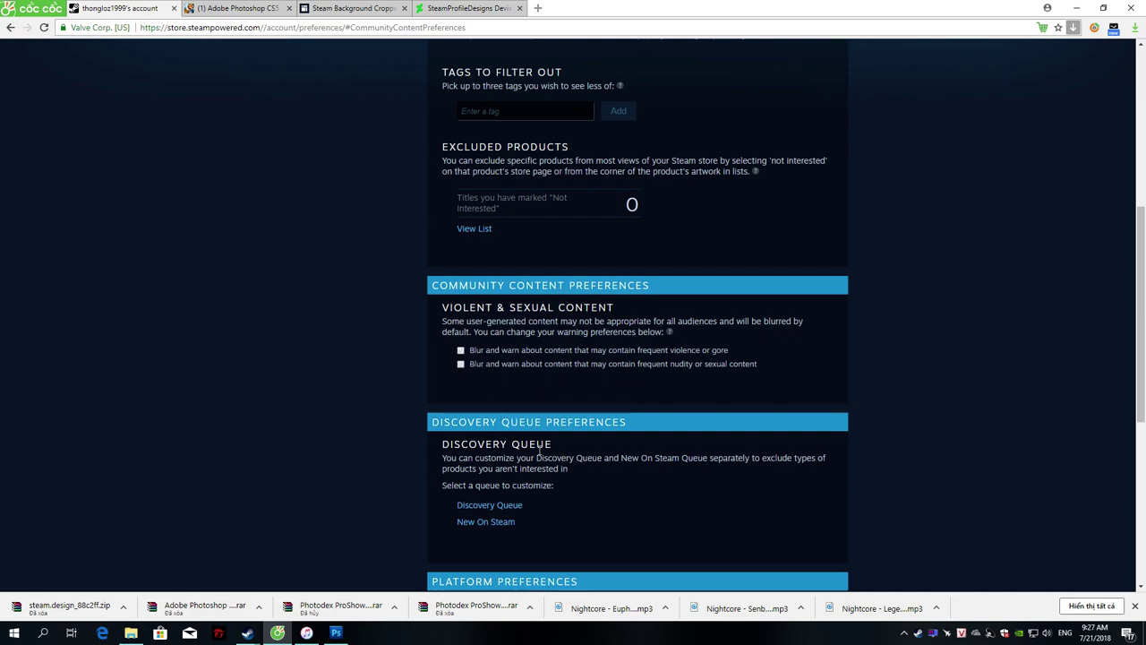
scroll(538, 455, "down", 2)
scroll(539, 452, "down", 1)
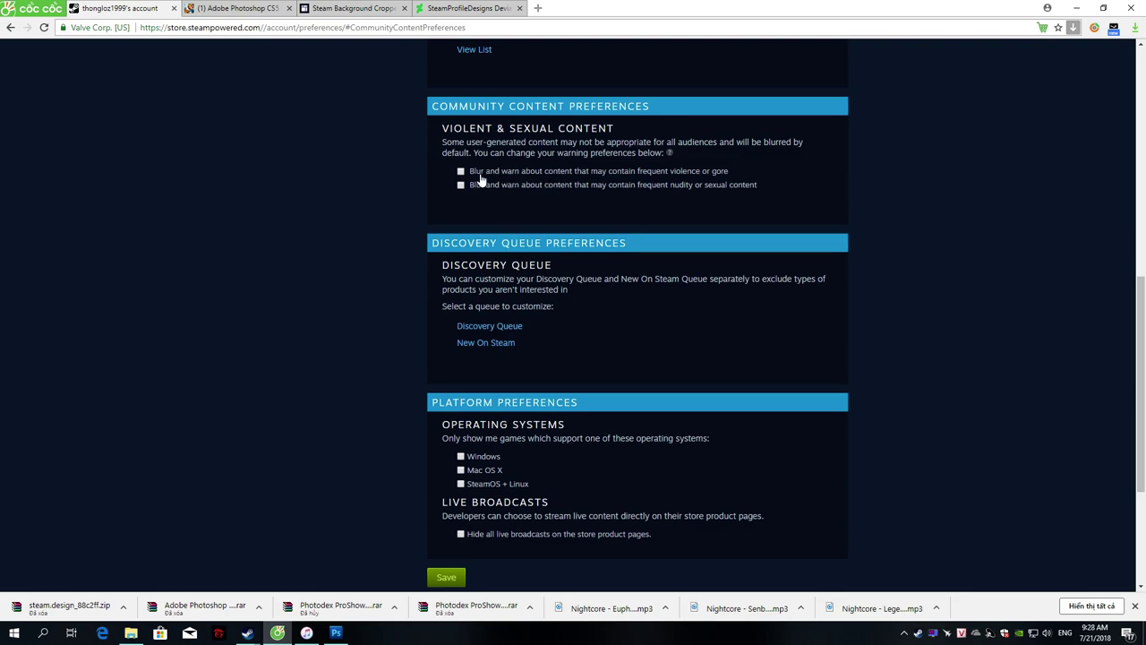
scroll(531, 521, "down", 3)
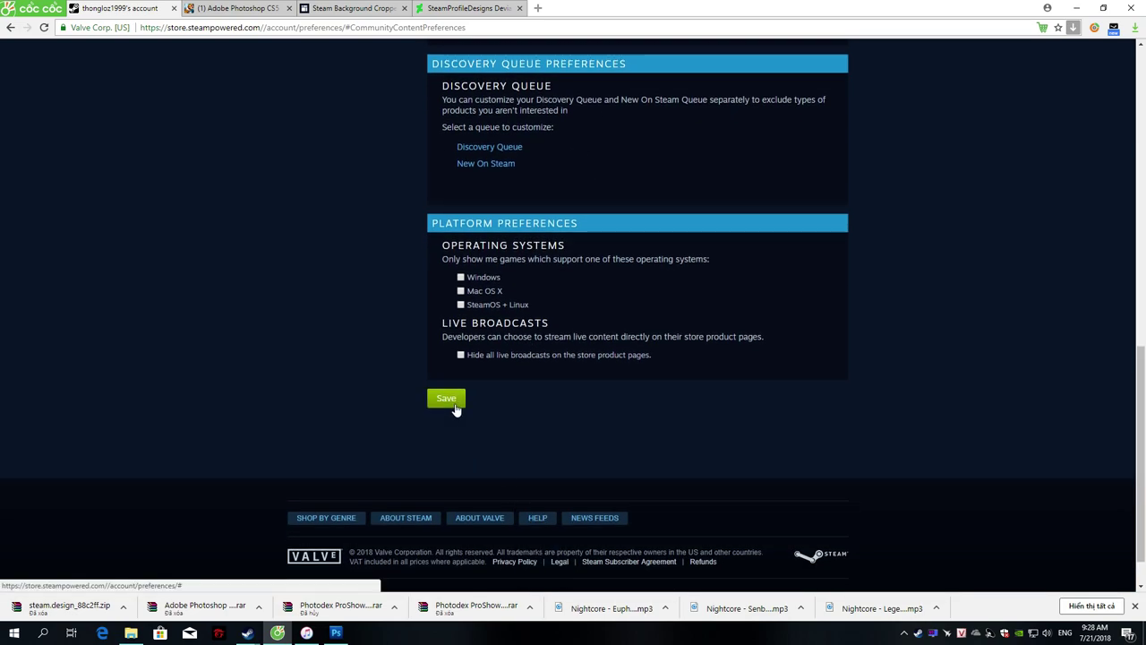
left_click(456, 402)
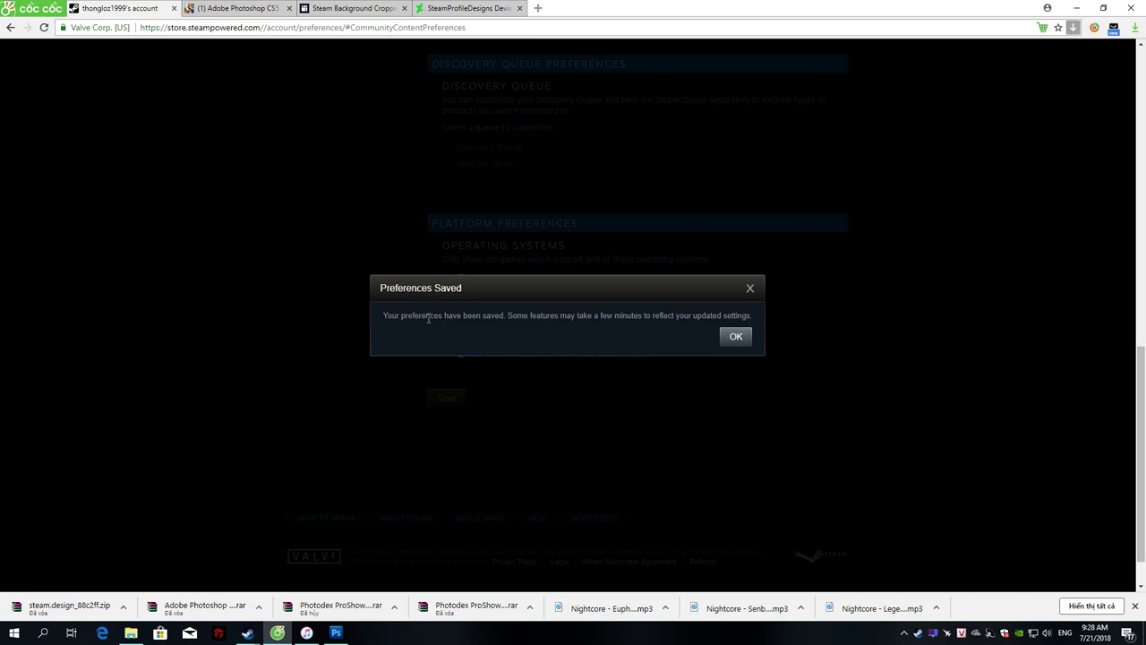
left_click(734, 337)
Step: Go to the bot account's profile, reopen its listed friend's profile, and look over the Artwork Showcase there
scroll(446, 436, "up", 15)
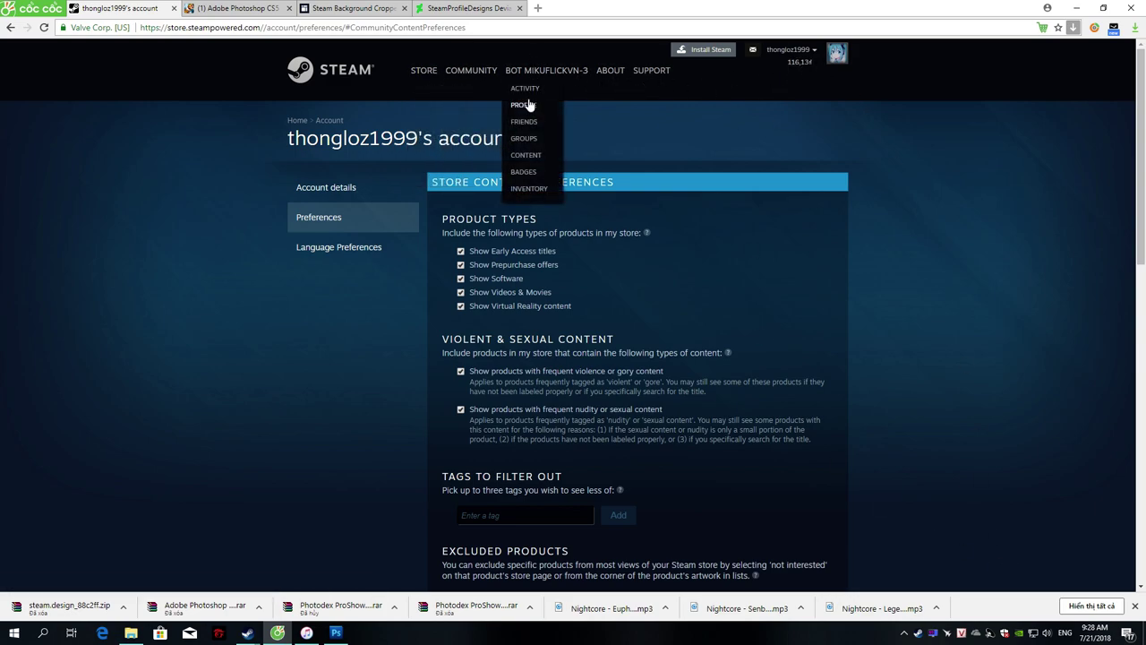
left_click(528, 103)
scroll(821, 521, "down", 5)
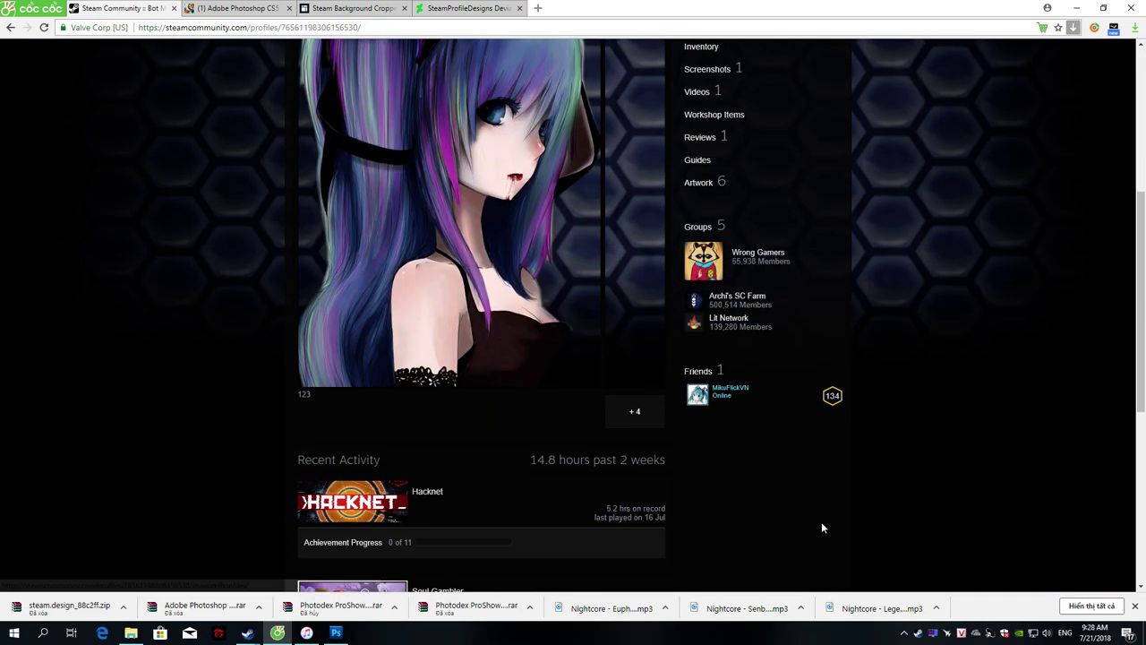
scroll(732, 383, "up", 3)
scroll(725, 496, "down", 3)
left_click(725, 390)
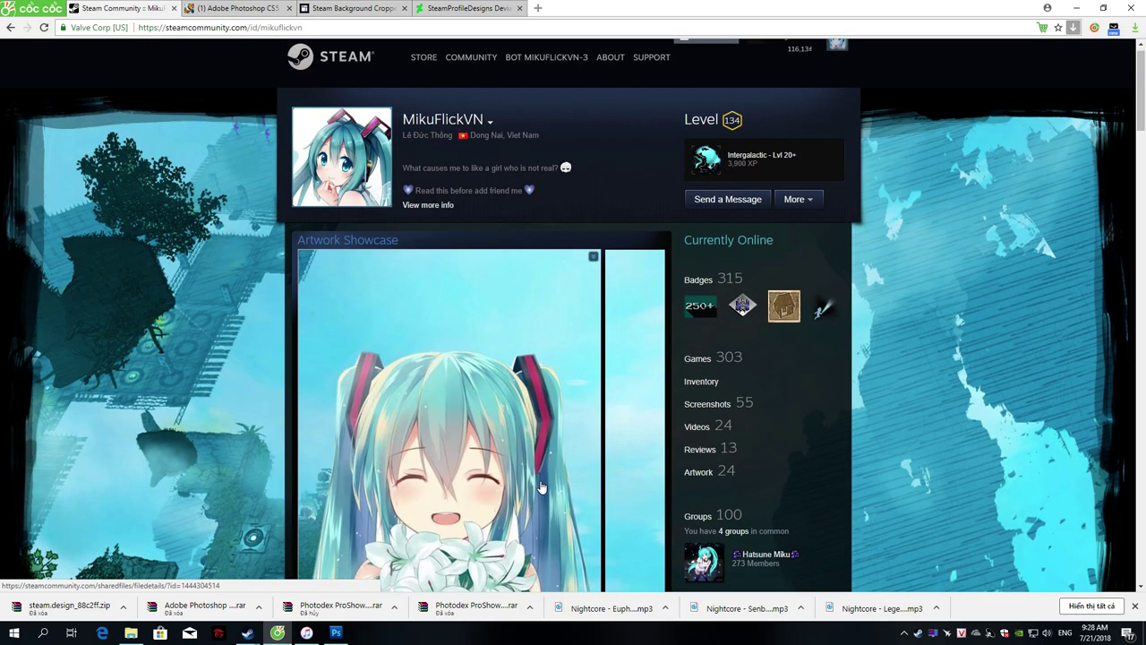
scroll(540, 485, "down", 3)
scroll(539, 480, "down", 3)
scroll(539, 480, "up", 6)
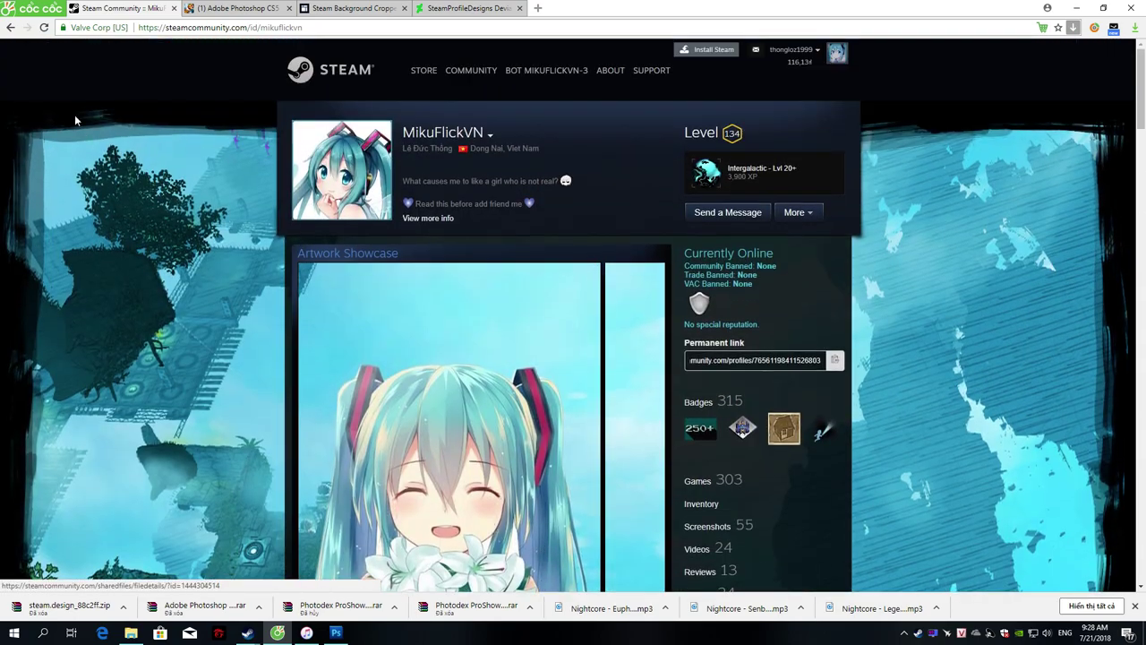
Step: Return to the bot profile, switch to the Steam client to look over the profile showcases, and minimize the client
left_click(14, 34)
scroll(297, 499, "up", 6)
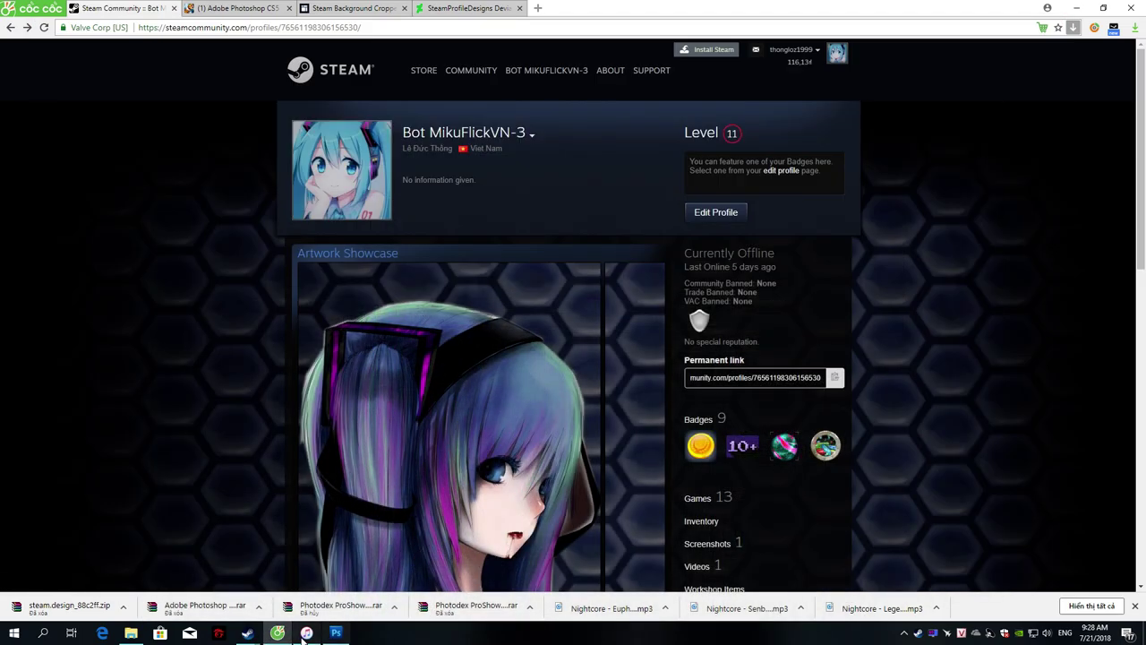
mouse_move(252, 637)
left_click(259, 595)
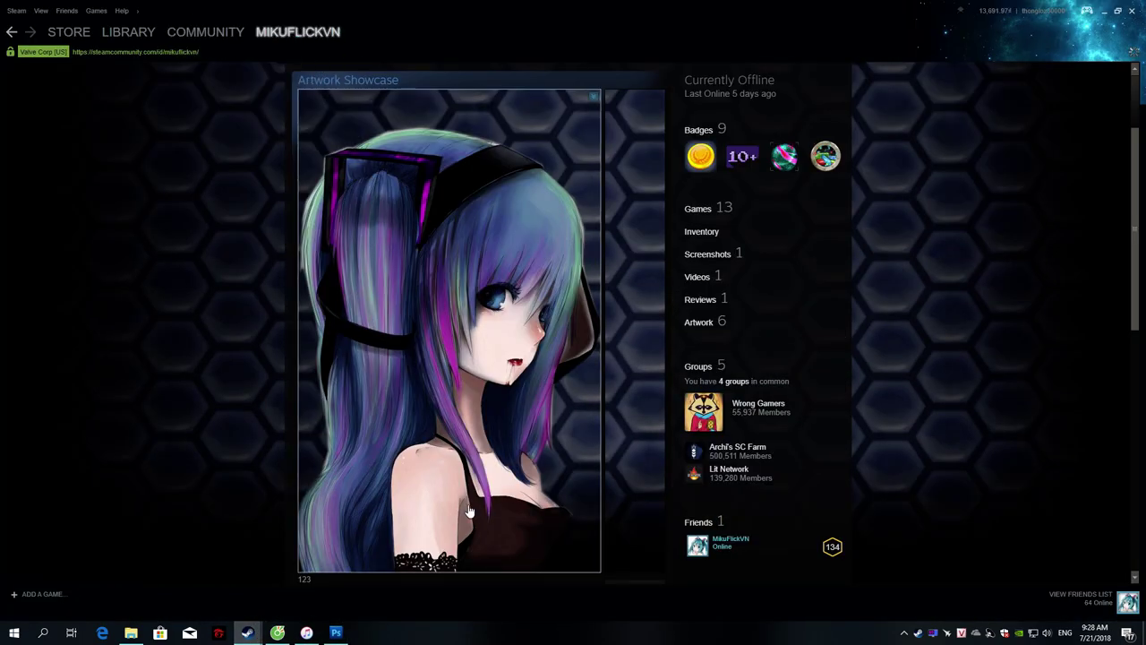
scroll(555, 499, "down", 2)
scroll(555, 499, "up", 2)
scroll(555, 498, "down", 2)
scroll(555, 498, "up", 2)
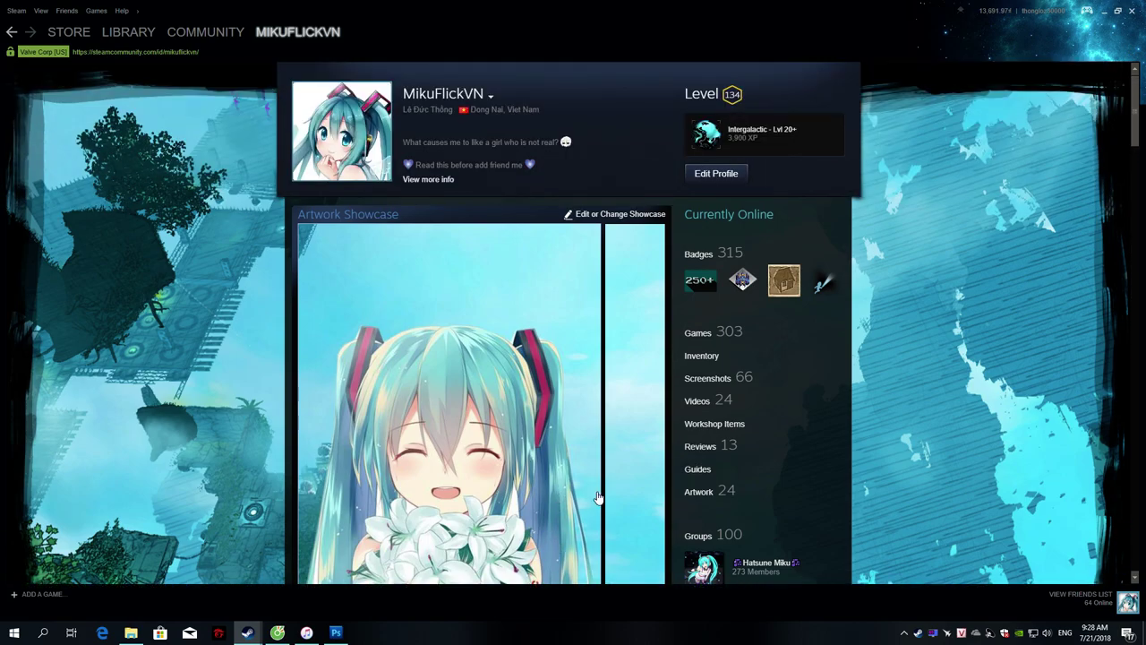
left_click(1104, 11)
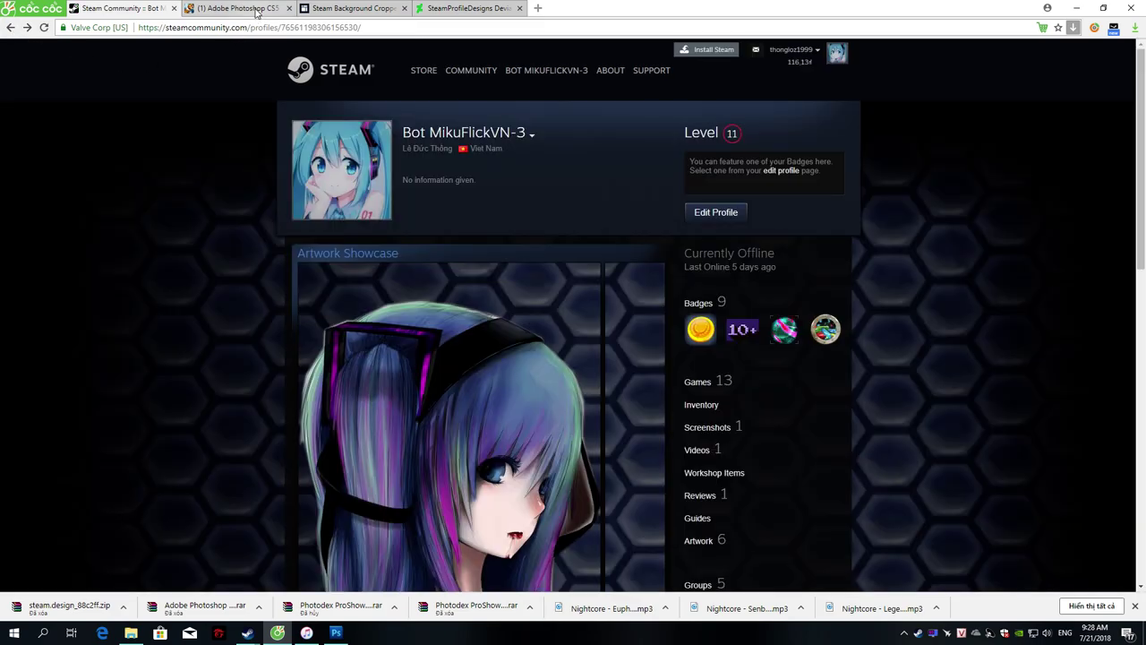
Step: Review the Photoshop CS5 page, the Steam background cropper and the DeviantArt gallery in the browser, ending on the bot profile
left_click(257, 10)
left_click(351, 8)
left_click(466, 8)
left_click(121, 8)
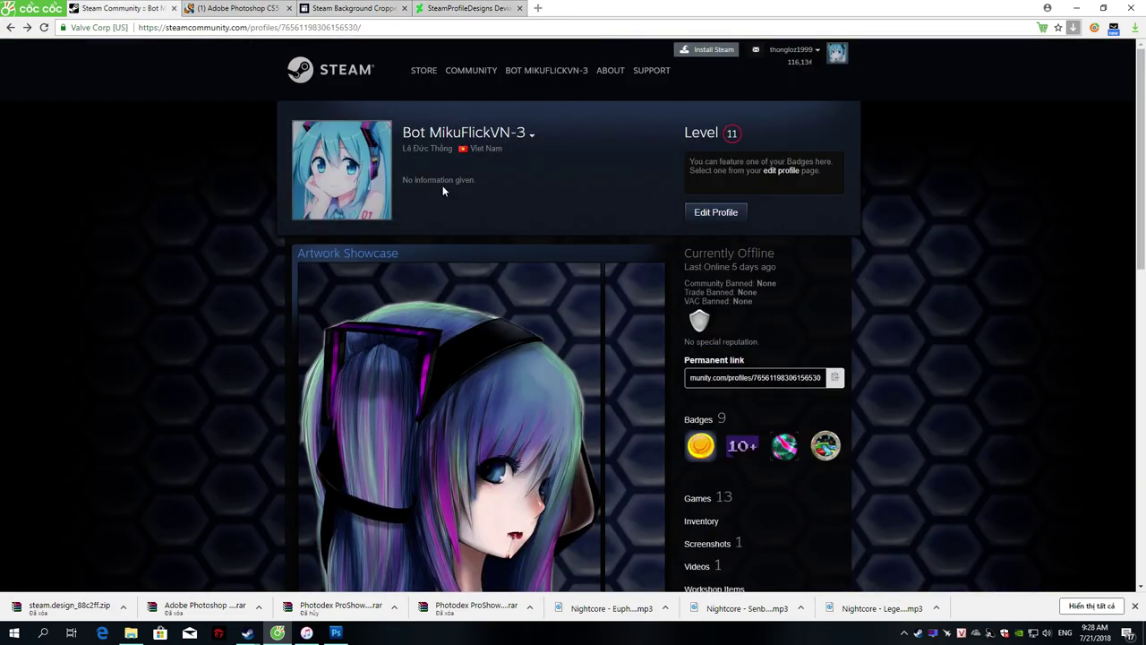
Step: Minimize the browser, iTunes and Photoshop folder windows, and refresh the empty desktop
left_click(1076, 8)
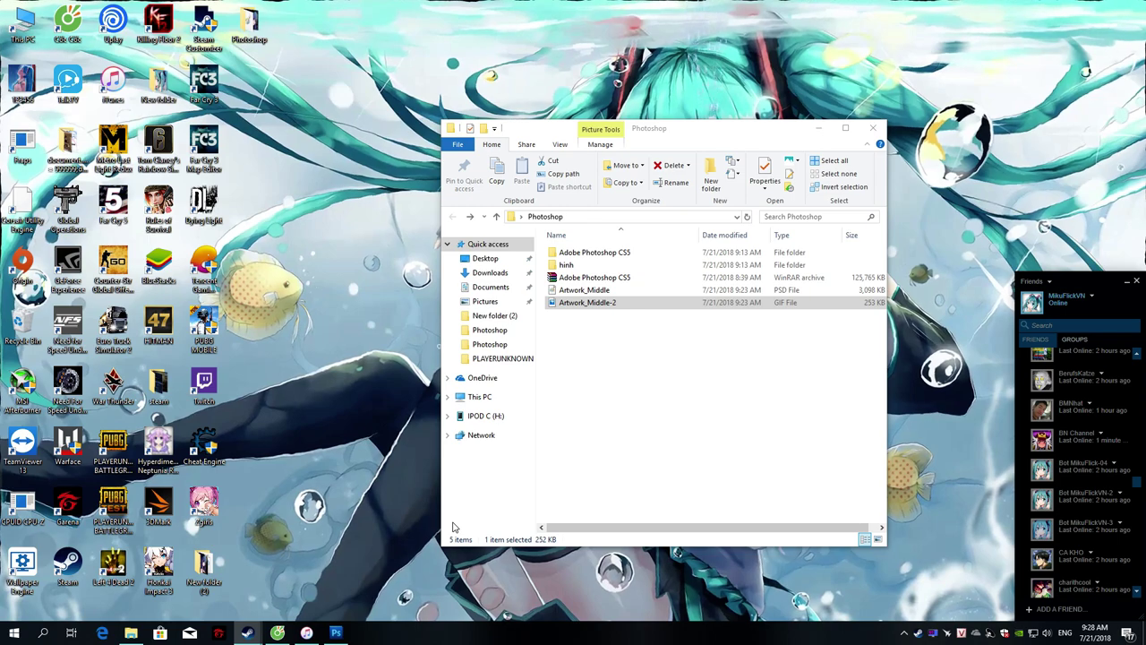
left_click(308, 633)
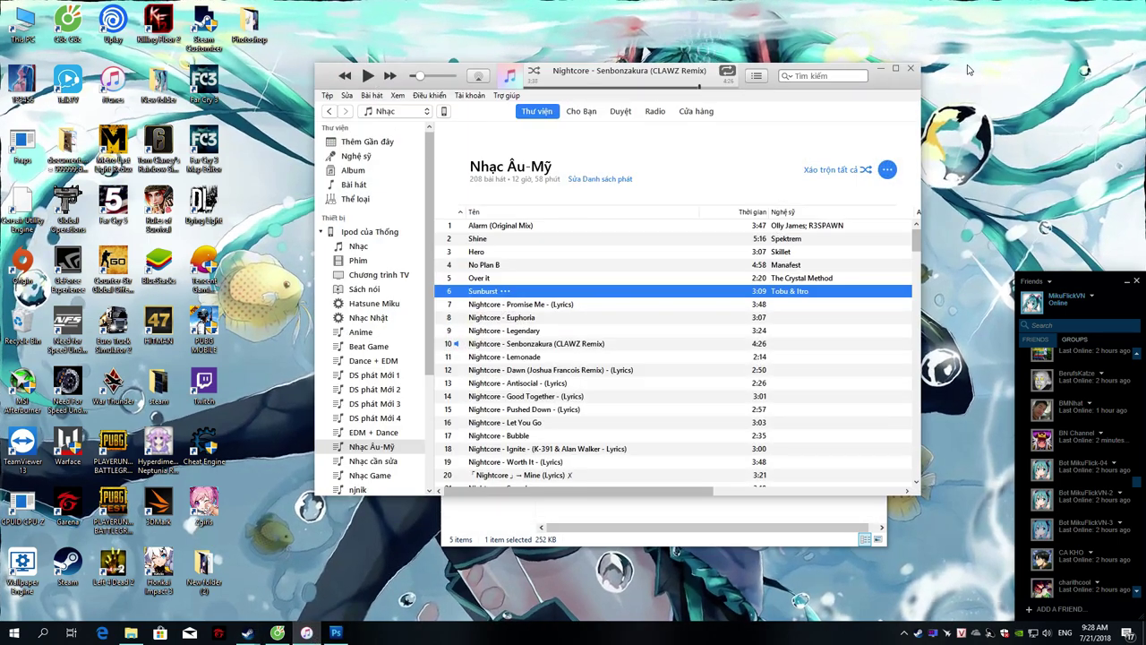
left_click(881, 68)
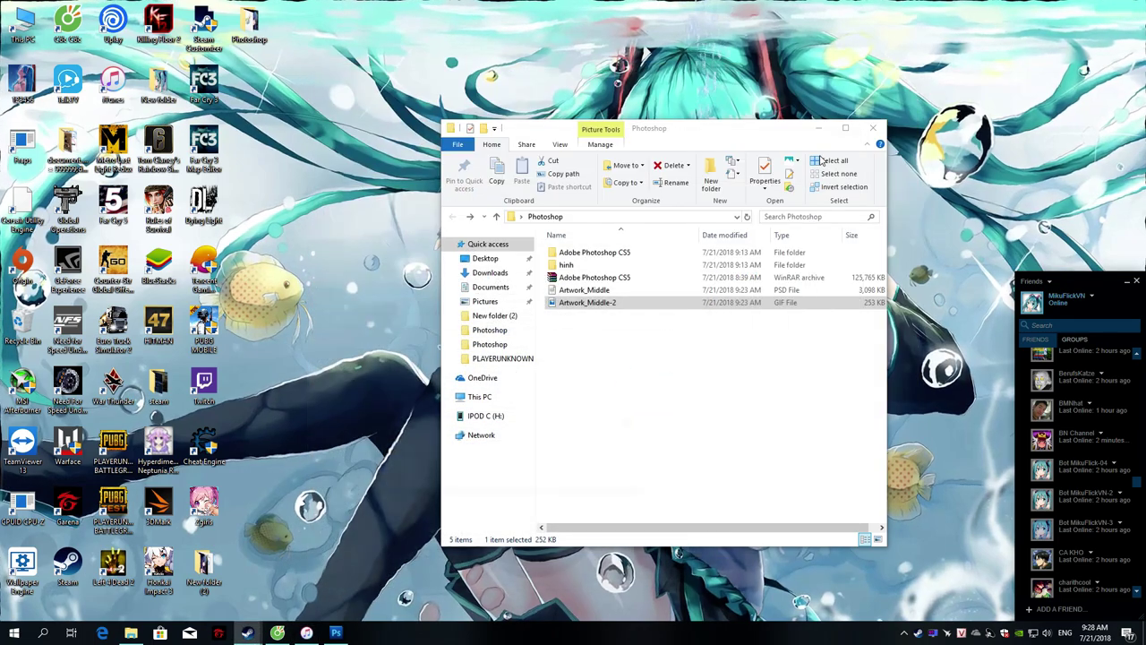
left_click(818, 128)
right_click(486, 332)
left_click(490, 376)
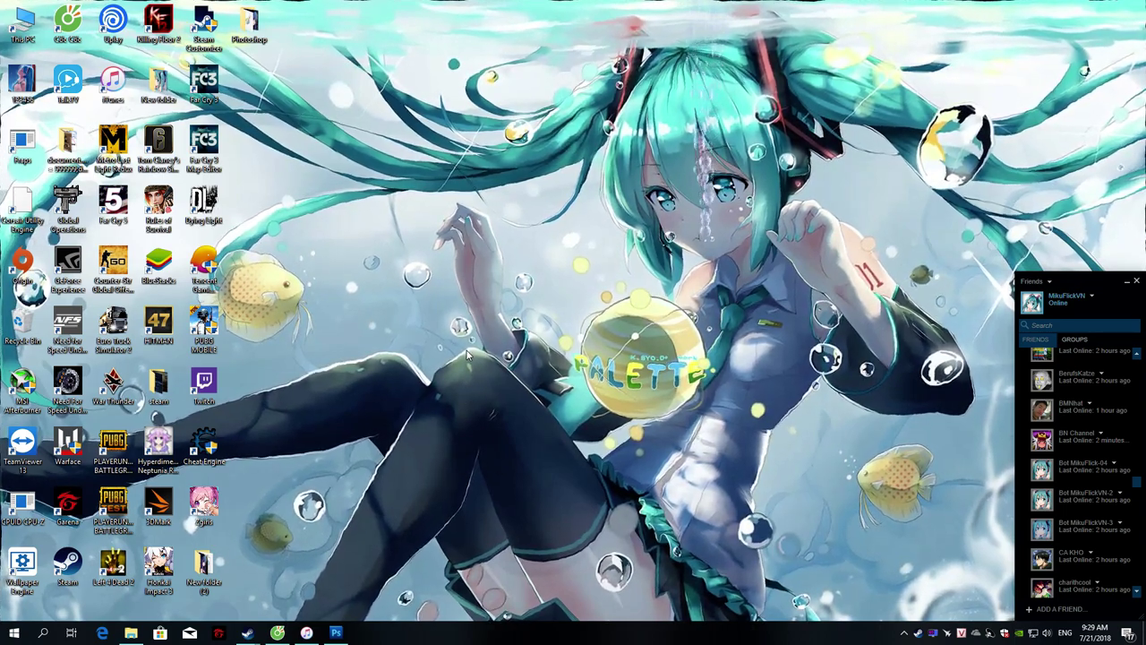
right_click(391, 284)
left_click(397, 321)
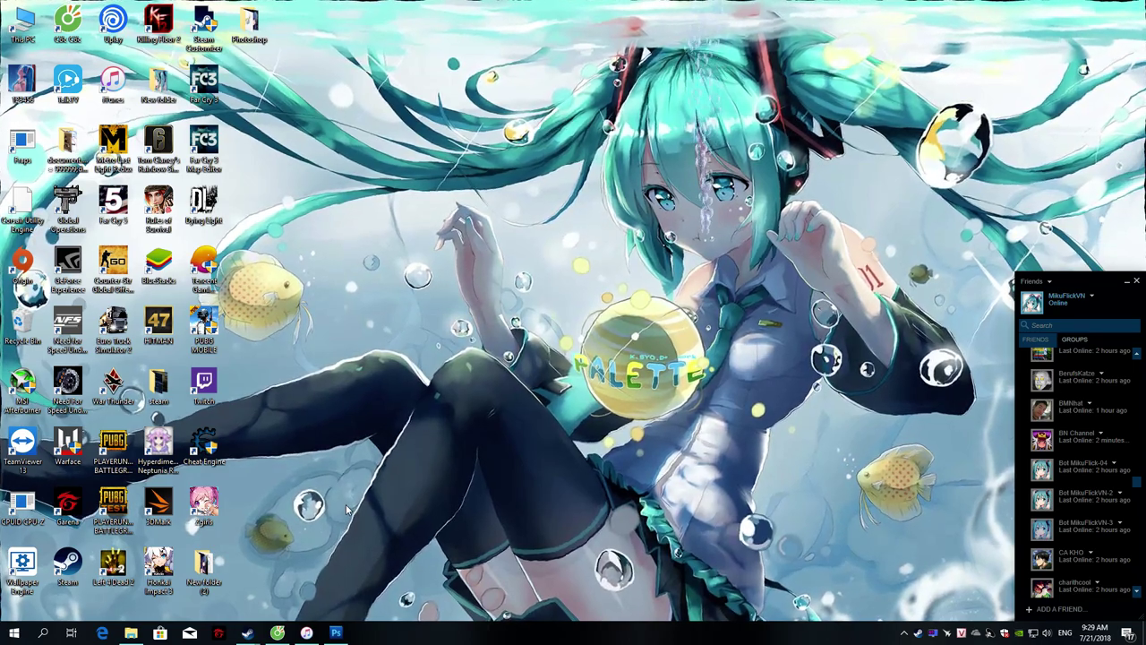
Step: Switch back to the browser and glance over the bot profile's Artwork Showcase
left_click(278, 633)
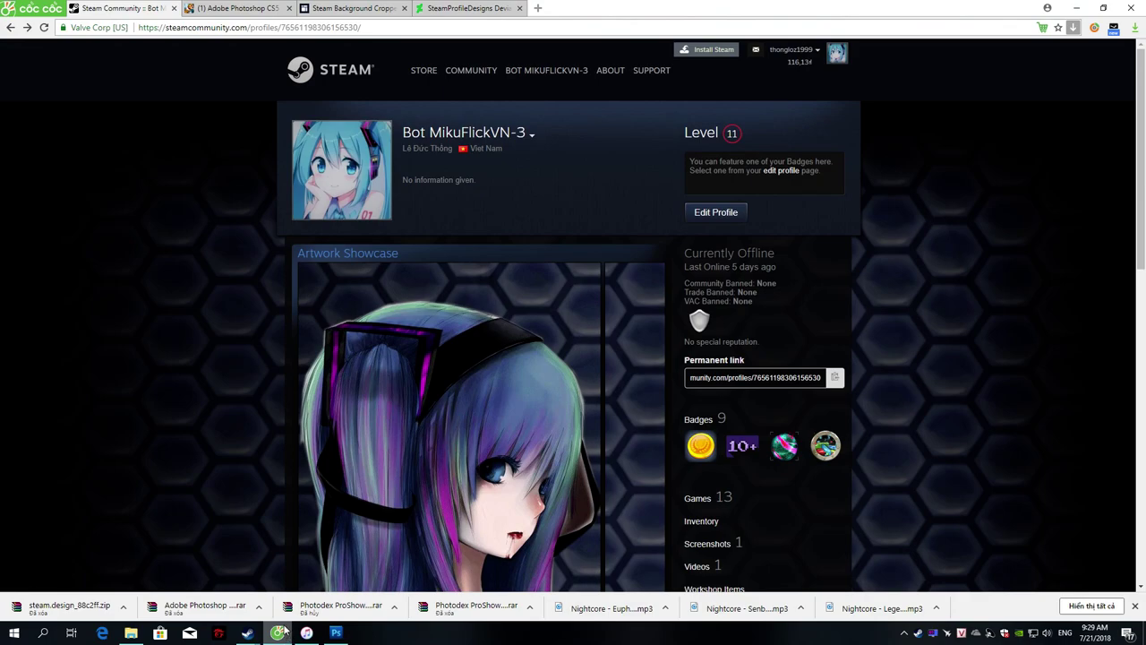
scroll(511, 302, "down", 1)
scroll(511, 303, "up", 1)
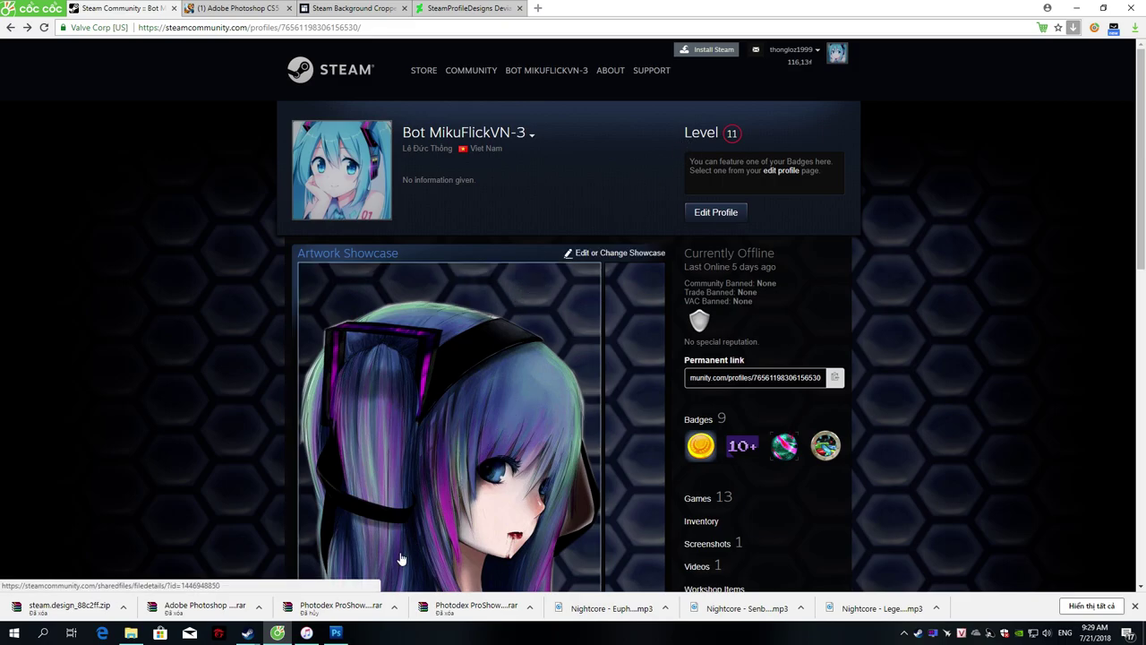
Step: Switch to the Steam client, open the main account's profile for editing, and view the available Featured Showcase options
mouse_move(247, 632)
left_click(271, 606)
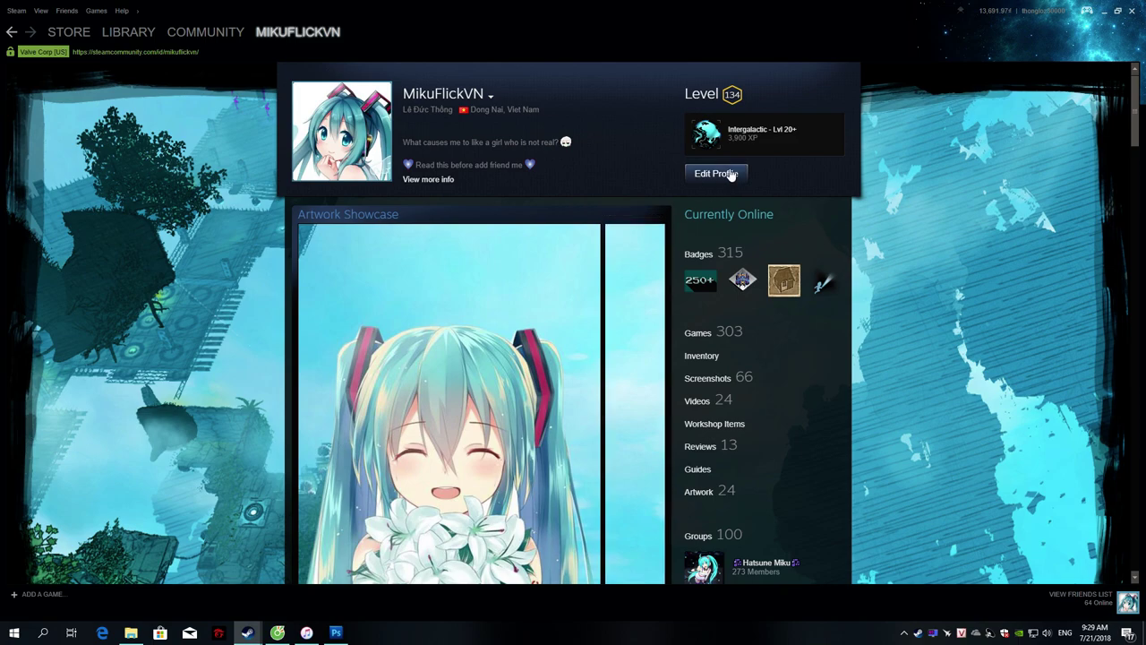
left_click(731, 175)
scroll(361, 479, "down", 10)
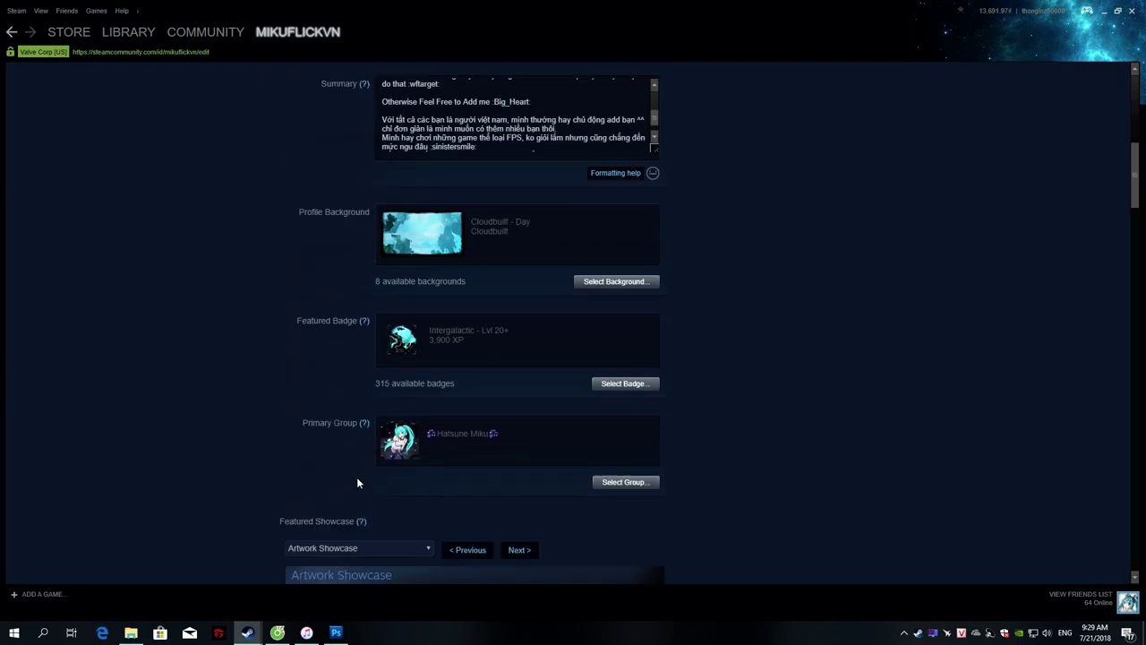
scroll(357, 483, "down", 2)
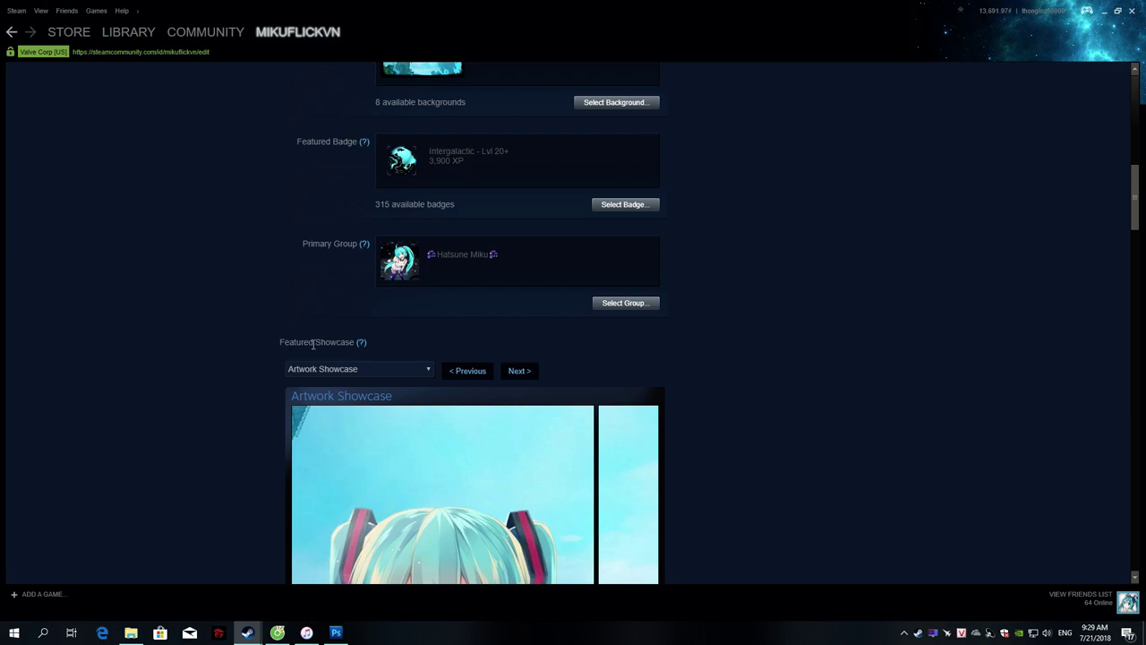
left_click(400, 370)
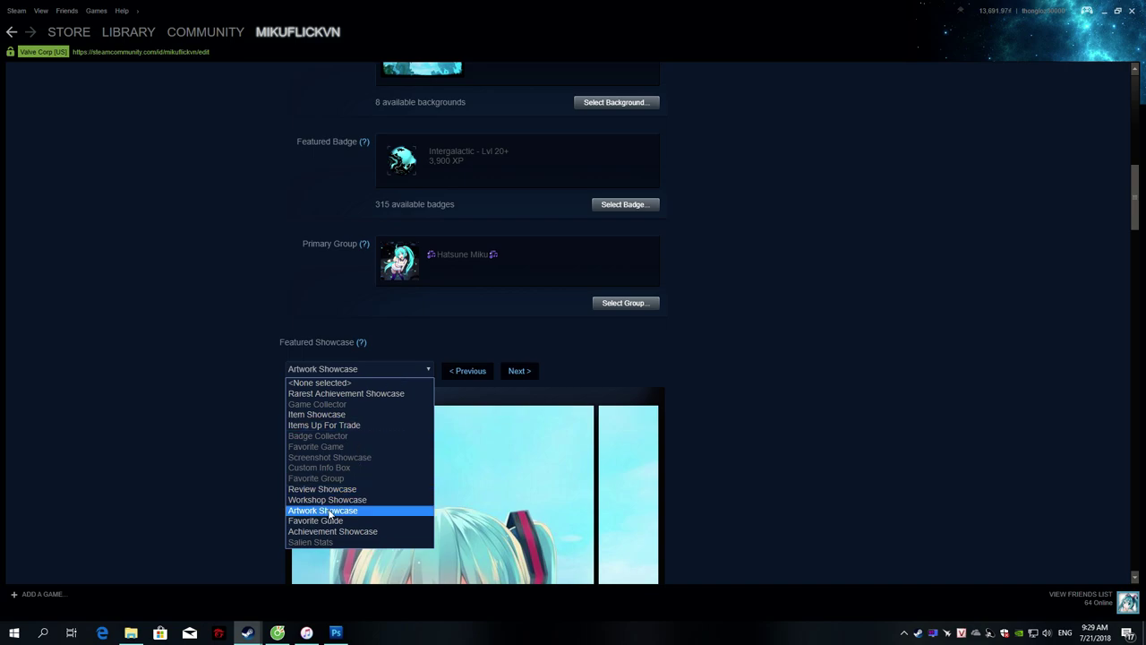
Step: Switch to the browser, open the bot profile for editing, and review its Featured Showcase artwork slots down to the end
left_click(278, 632)
left_click(718, 218)
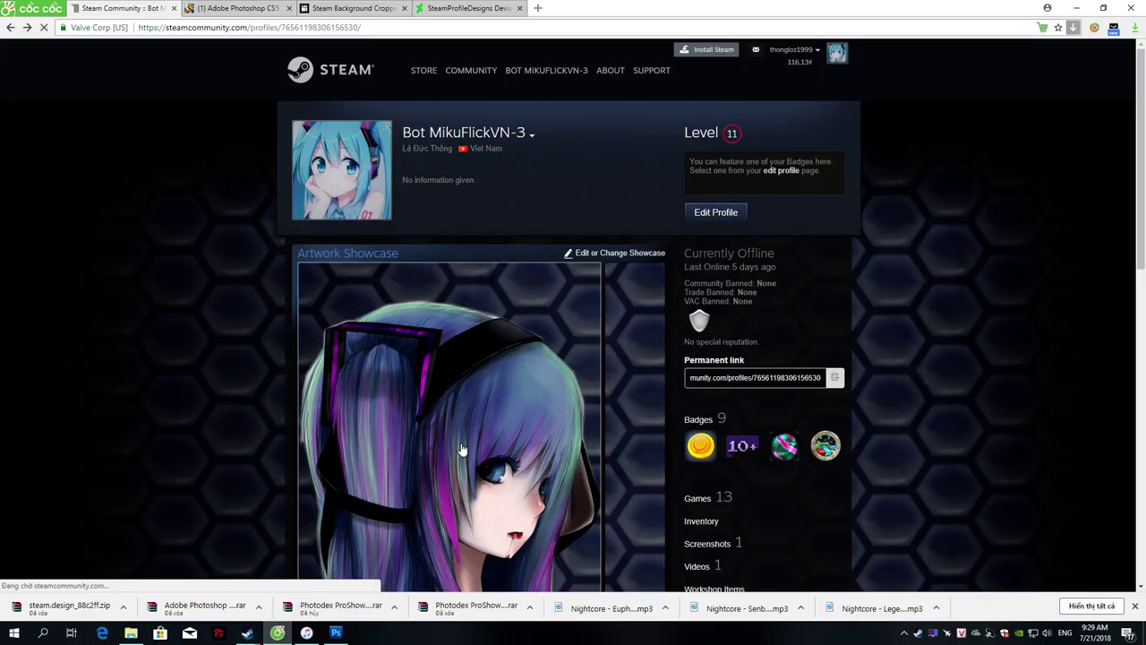
scroll(446, 456, "down", 4)
scroll(443, 444, "down", 3)
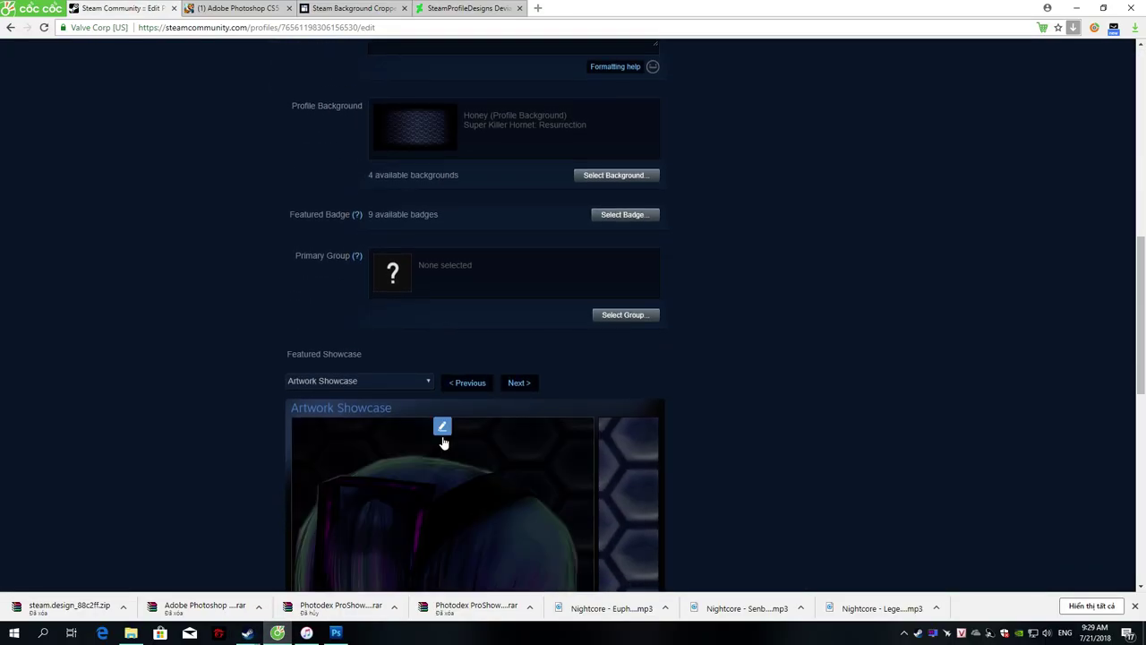
scroll(366, 383, "down", 5)
scroll(339, 447, "down", 2)
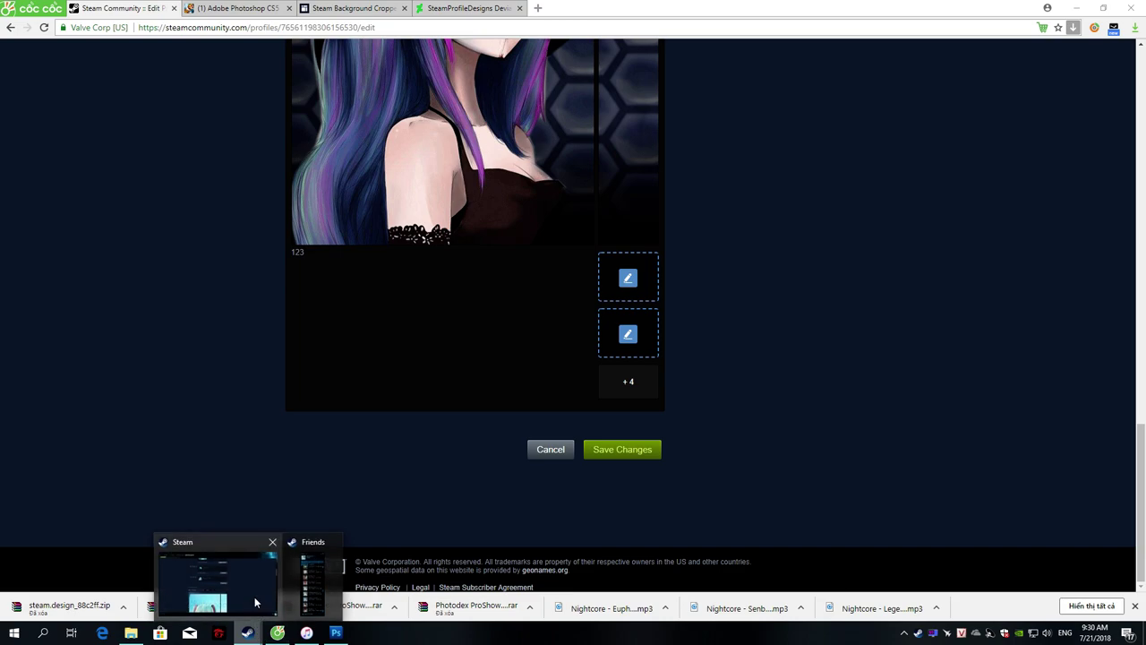
Step: Switch to the Steam client, reload the profile editing page, and open the main account's profile
left_click(215, 573)
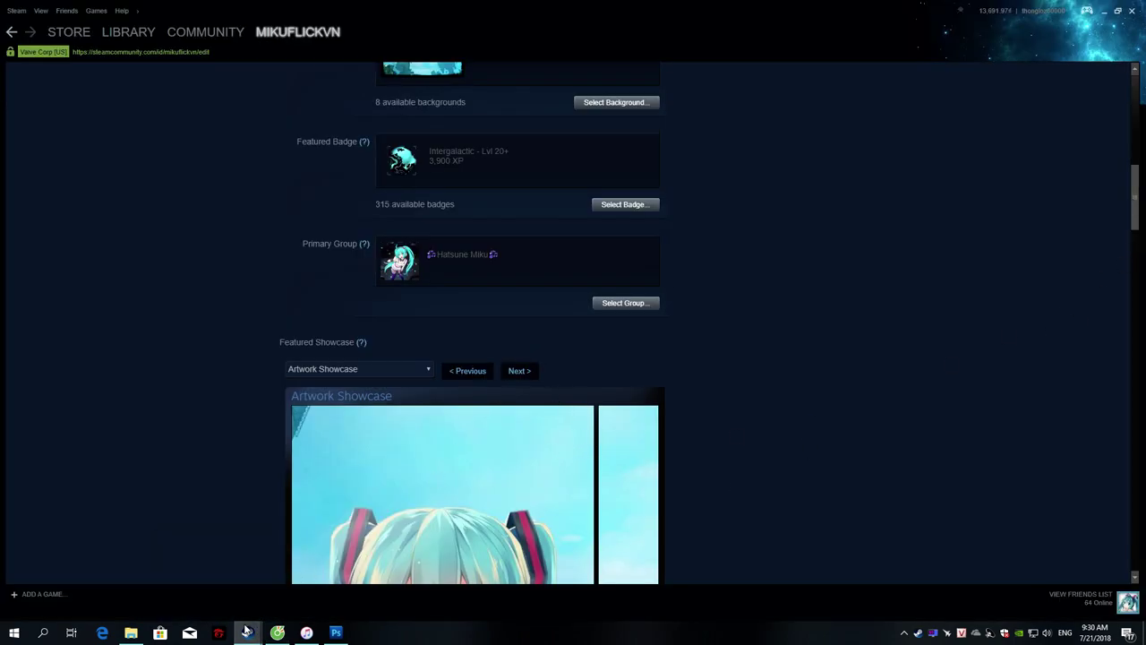
left_click(277, 632)
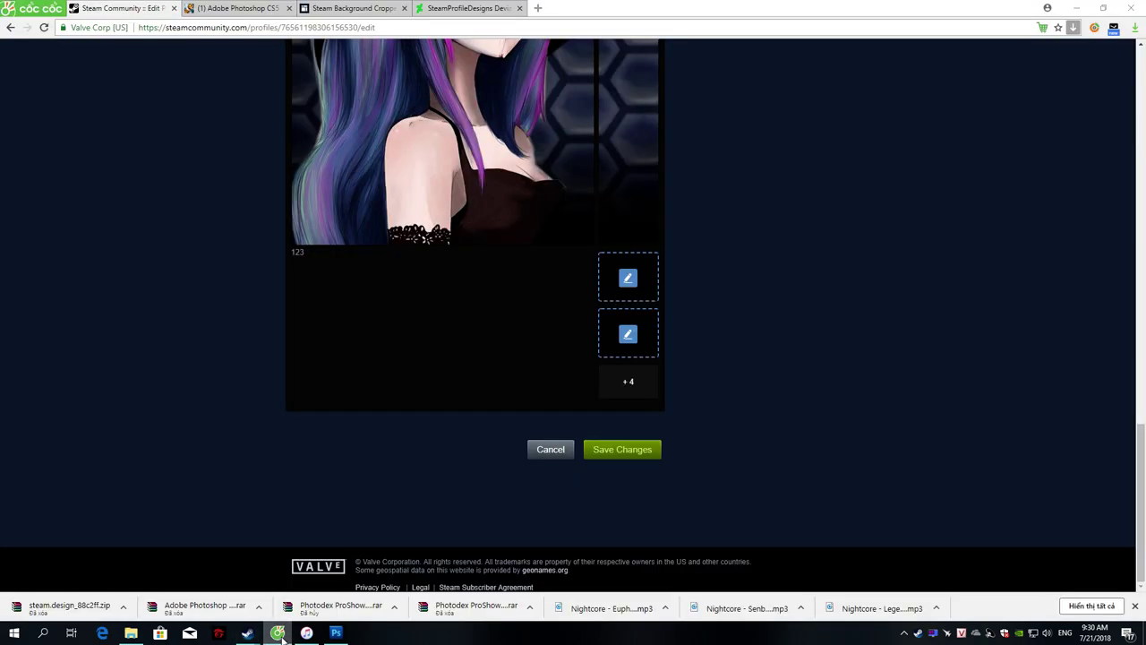
left_click(281, 634)
right_click(205, 352)
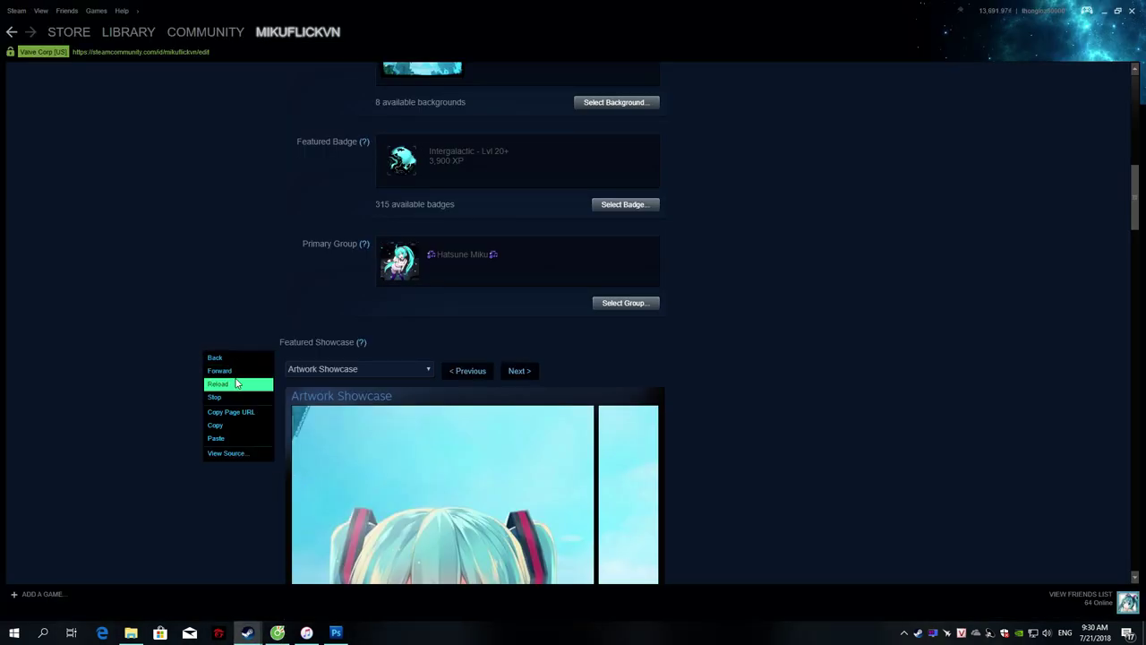
left_click(238, 383)
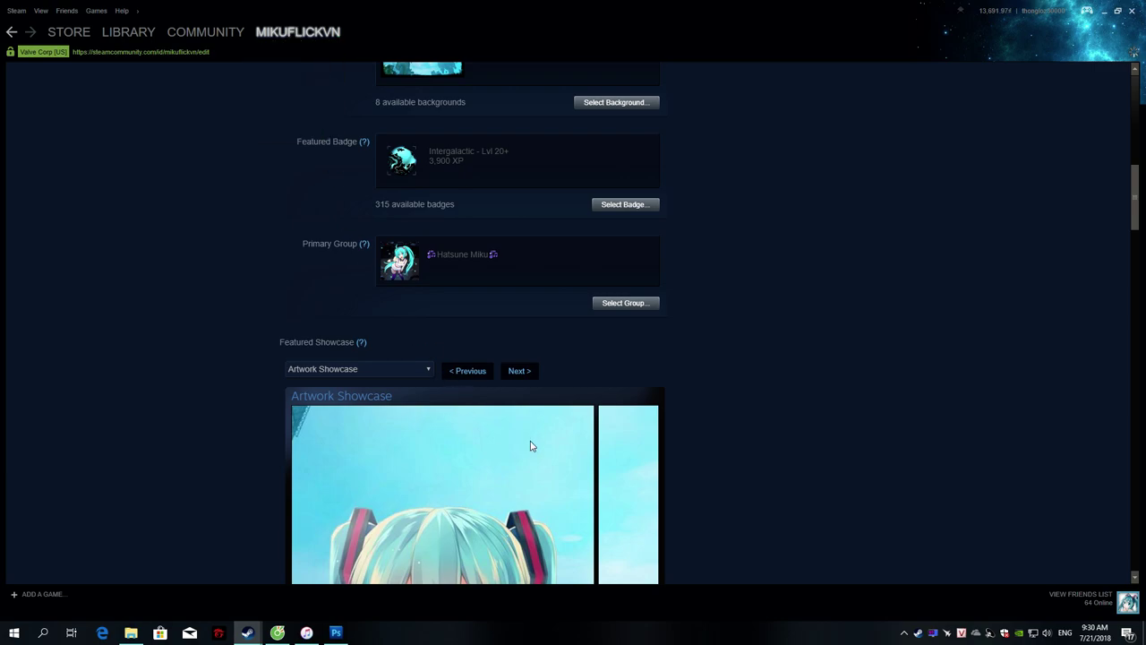
left_click(292, 62)
Step: Switch to the browser, look over the bot account's profile editing page, and return to its public profile
left_click(278, 632)
scroll(348, 479, "up", 7)
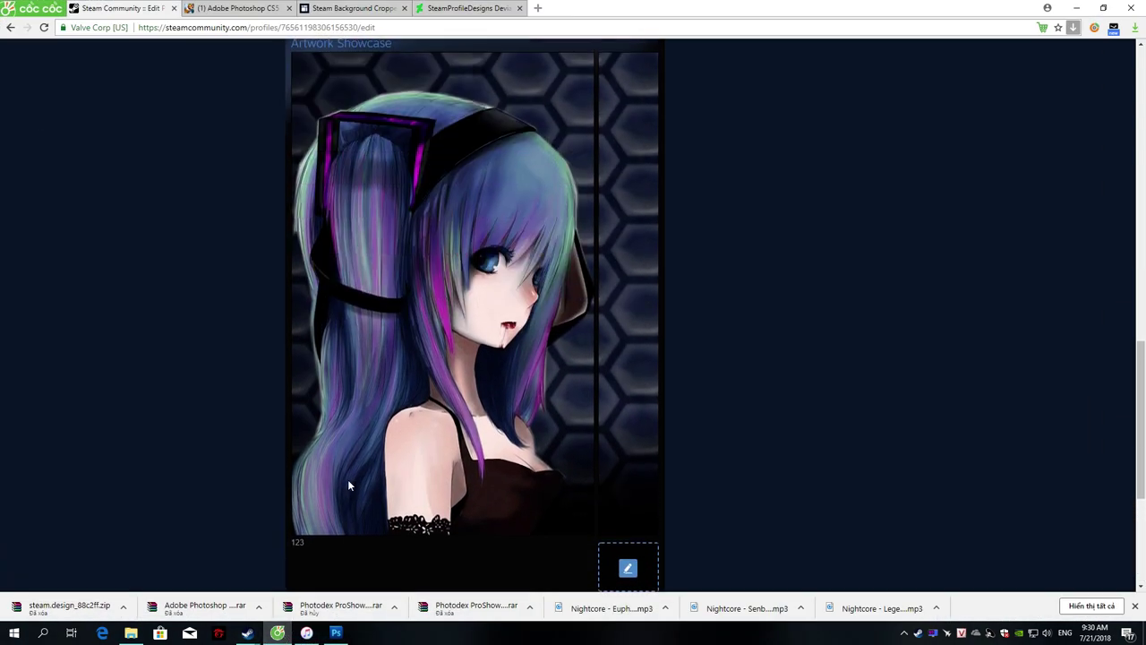
scroll(427, 386, "up", 10)
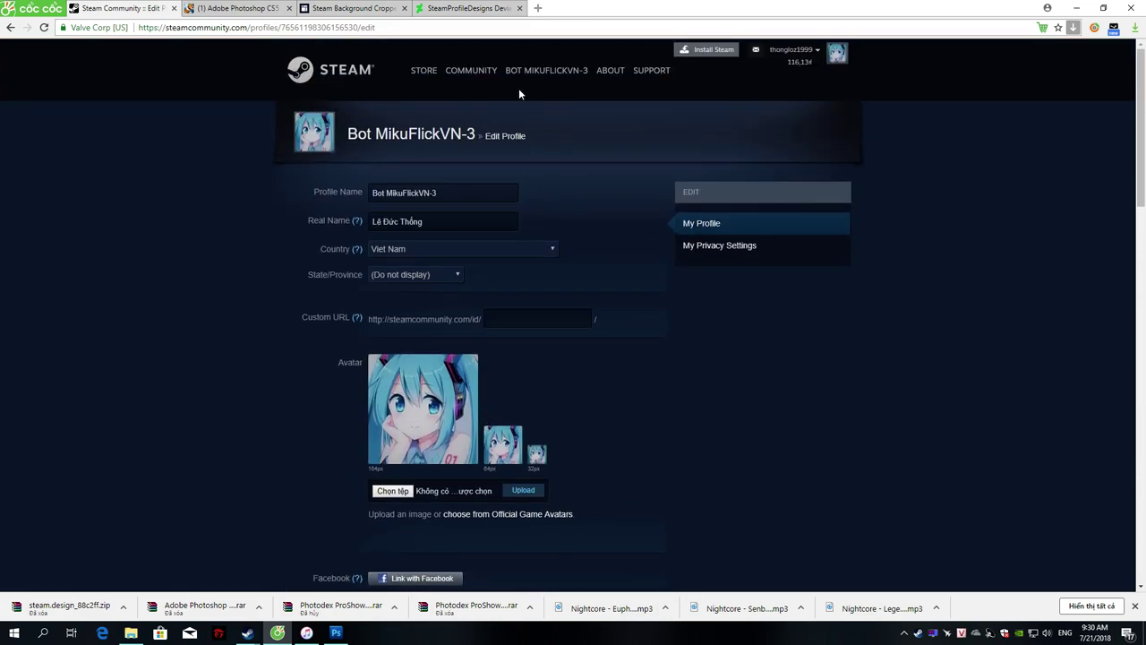
scroll(580, 530, "down", 10)
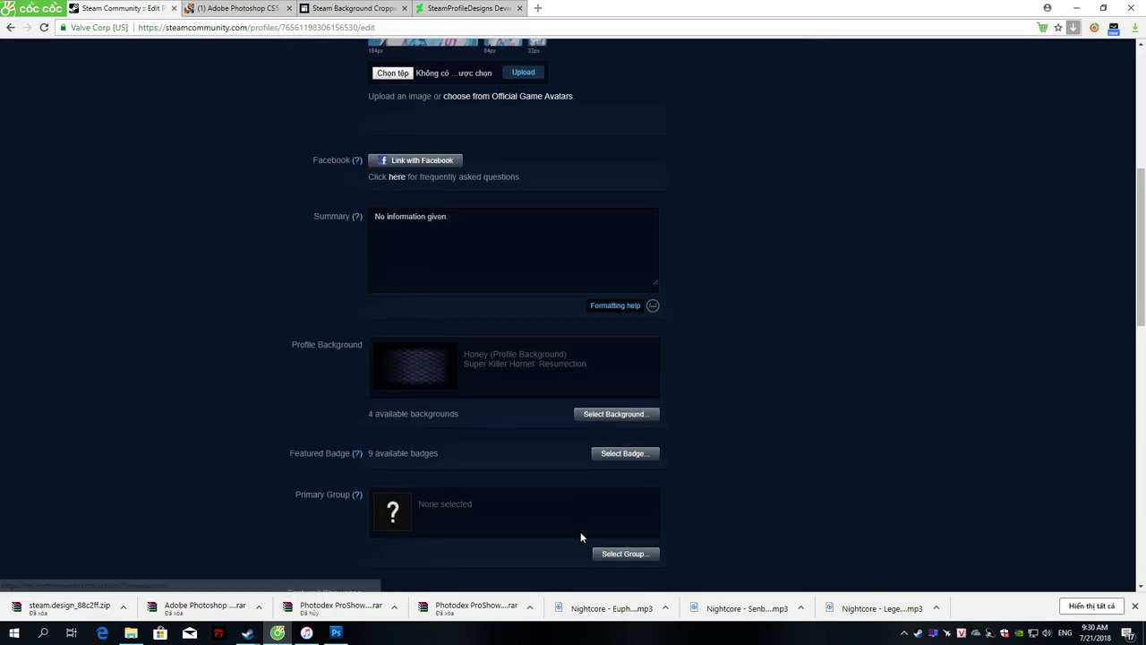
scroll(559, 467, "up", 10)
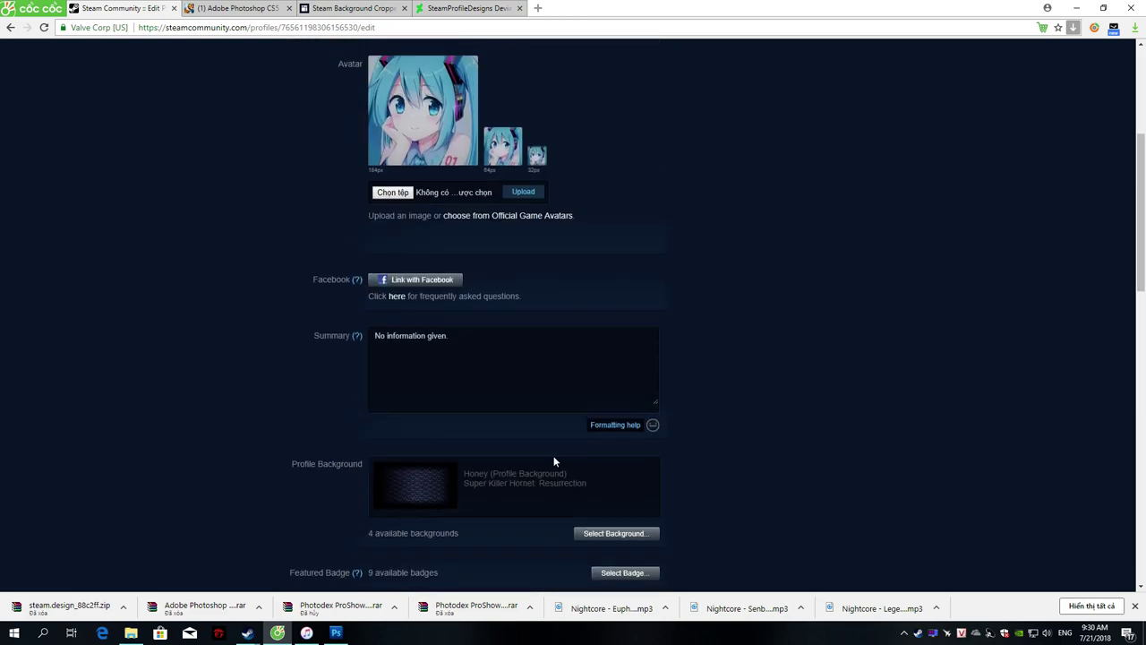
mouse_move(528, 81)
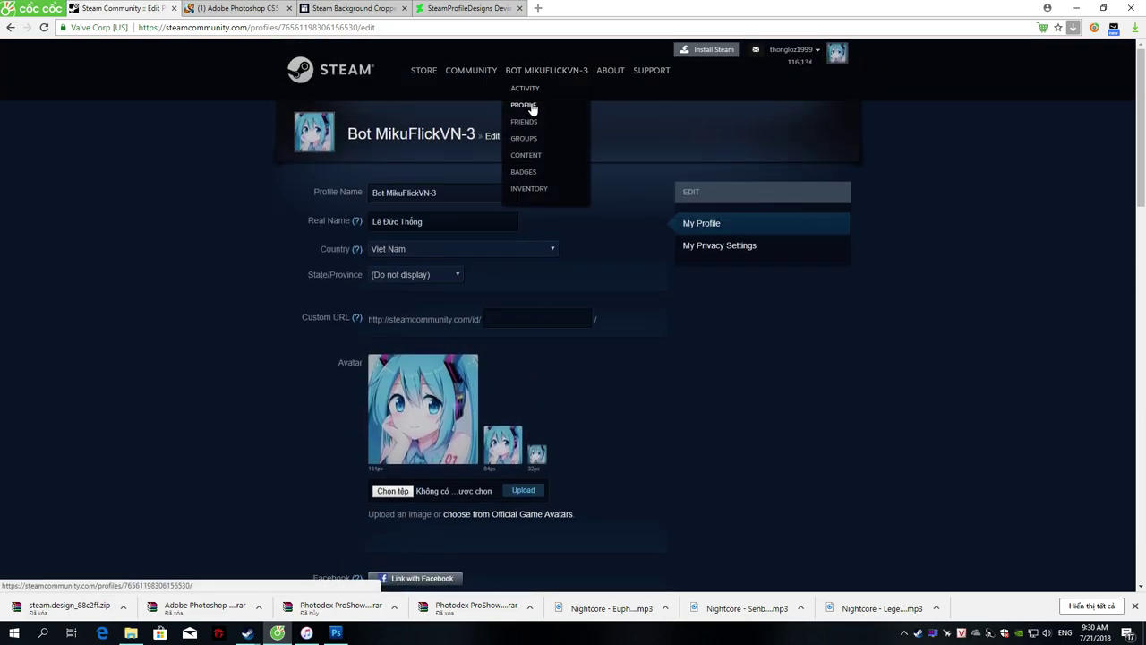
left_click(526, 105)
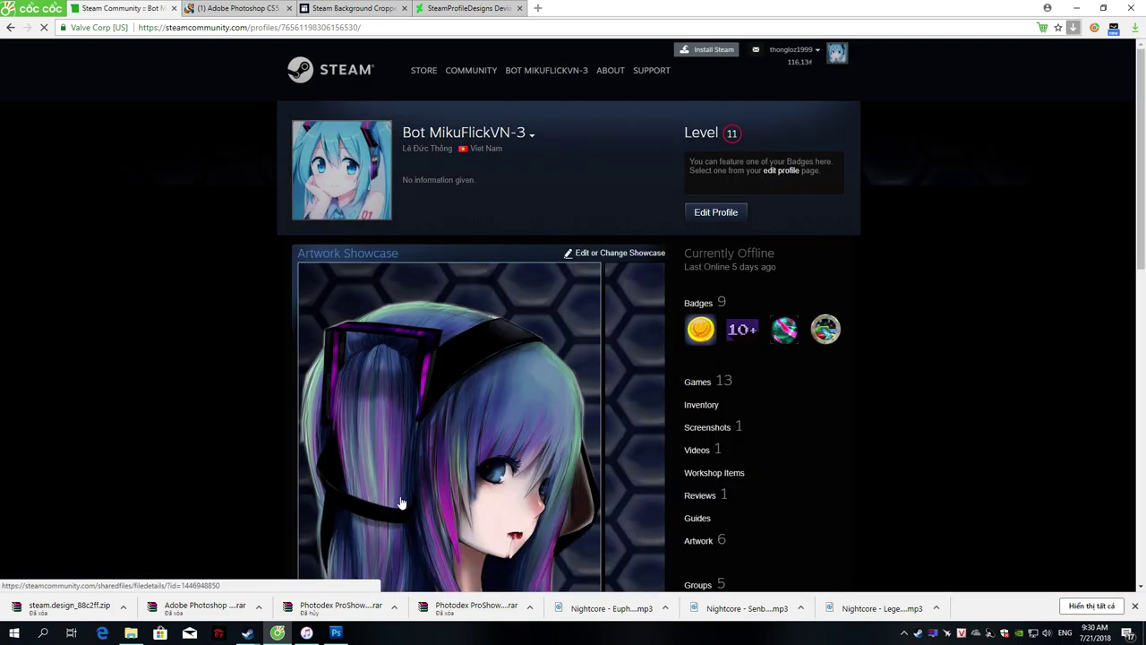
Step: Check the Steam client briefly, minimize it, and review the bot profile's Artwork Showcase against its background
mouse_move(247, 632)
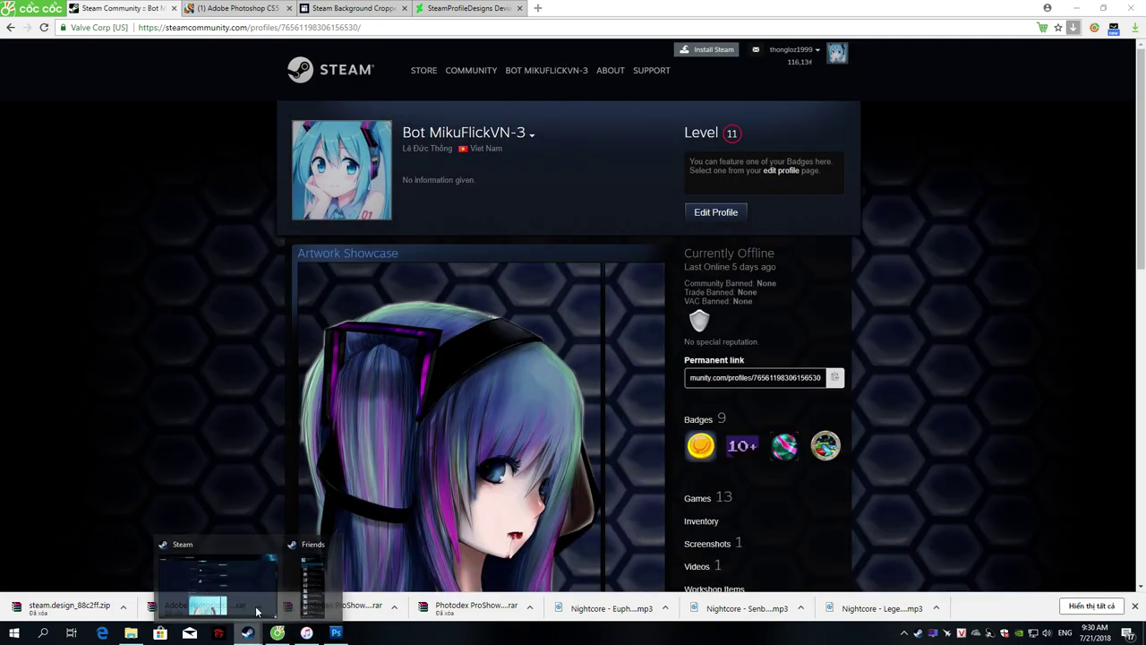
left_click(255, 599)
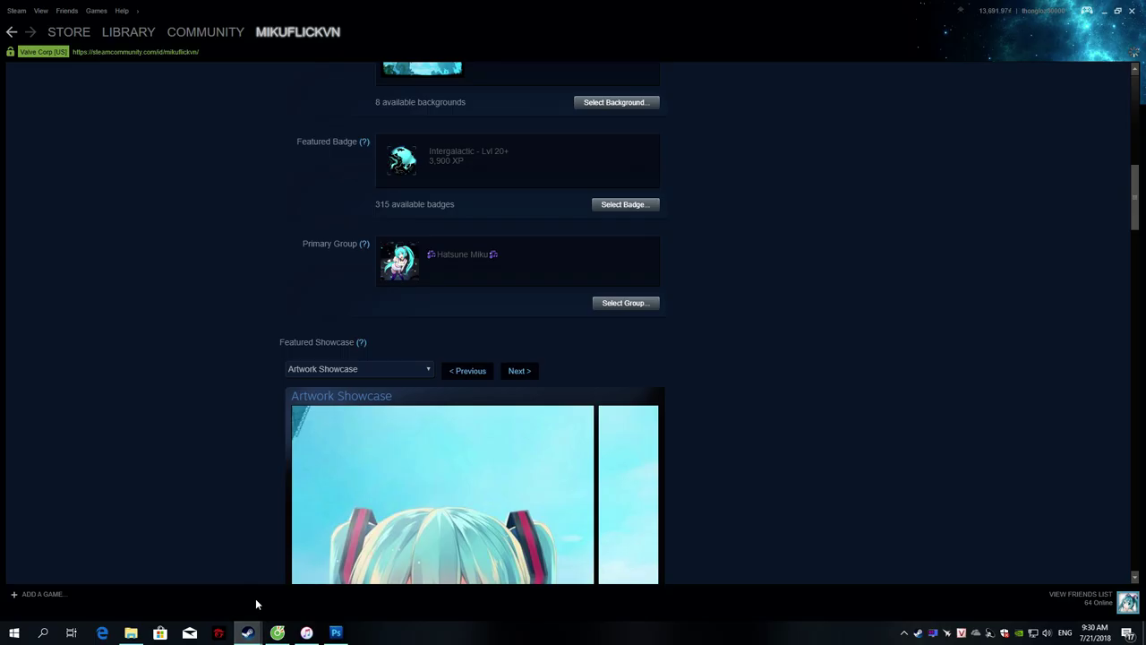
left_click(1103, 13)
scroll(502, 488, "down", 3)
scroll(502, 488, "up", 3)
scroll(504, 495, "down", 1)
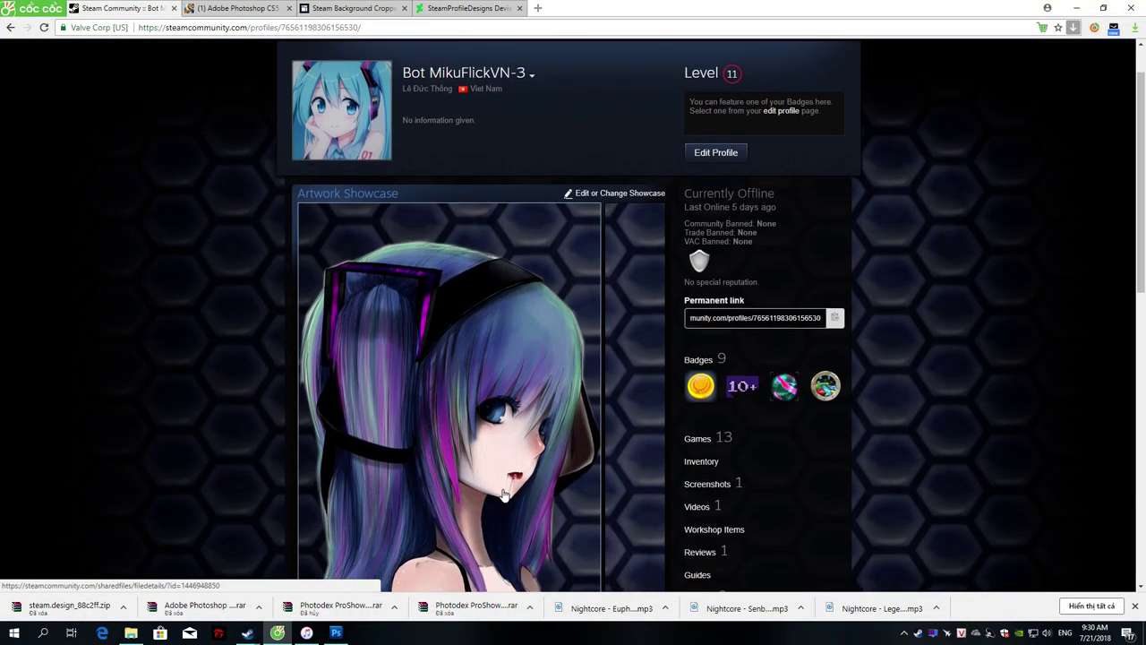